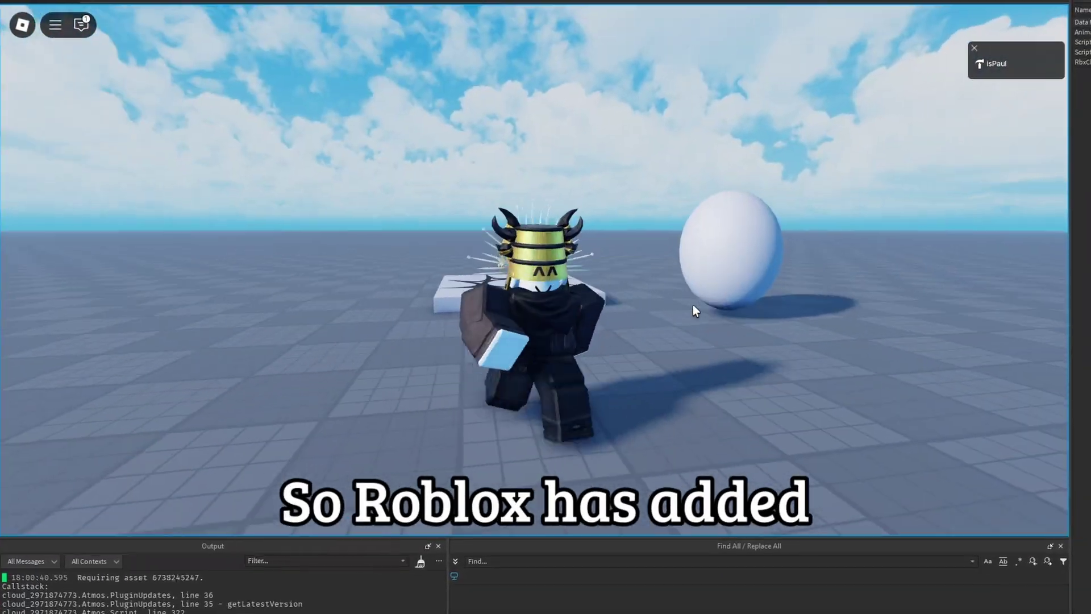
{"action": "key", "text": "w"}
{"action": "key", "text": "a"}
{"action": "key", "text": "w"}
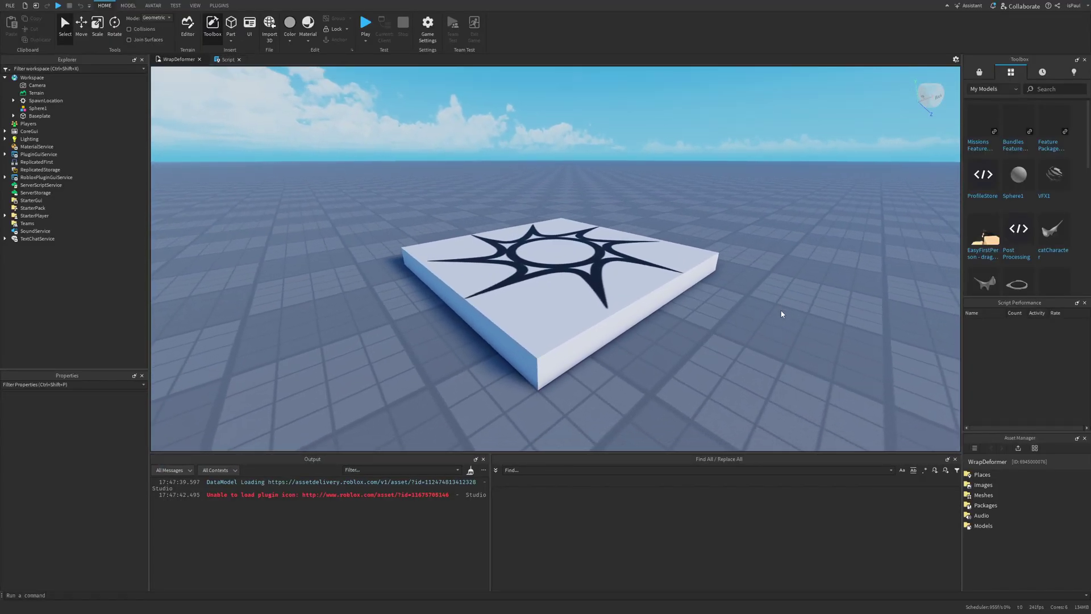
{"action": "right_click_drag", "start_coordinate": [781, 314], "coordinate": [619, 286]}
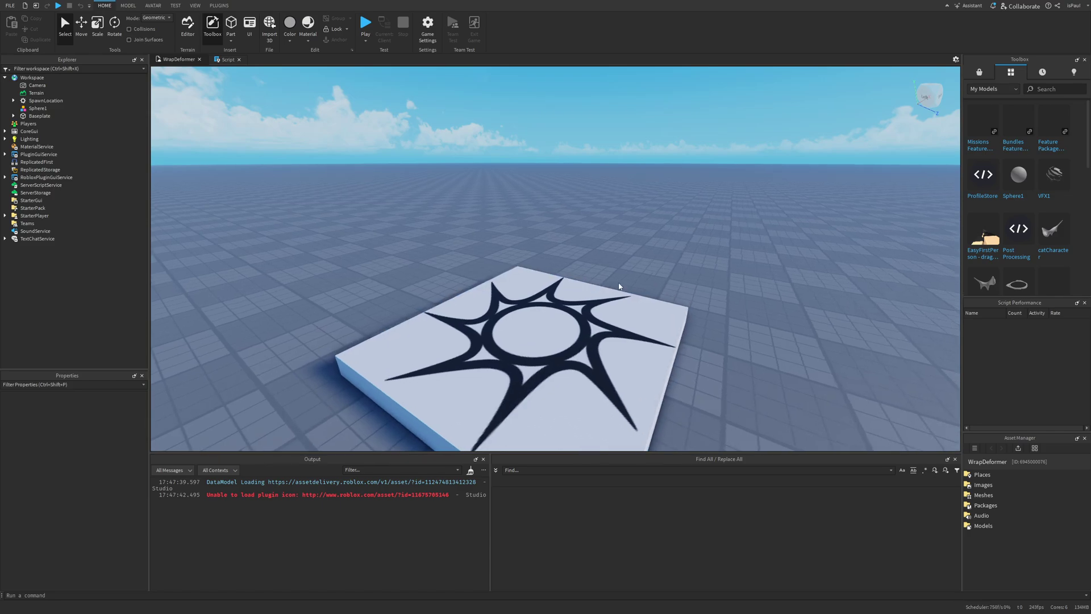
{"action": "key", "text": "w"}
{"action": "right_click_drag", "start_coordinate": [717, 271], "coordinate": [691, 334]}
{"action": "key", "text": "a"}
{"action": "key", "text": "w"}
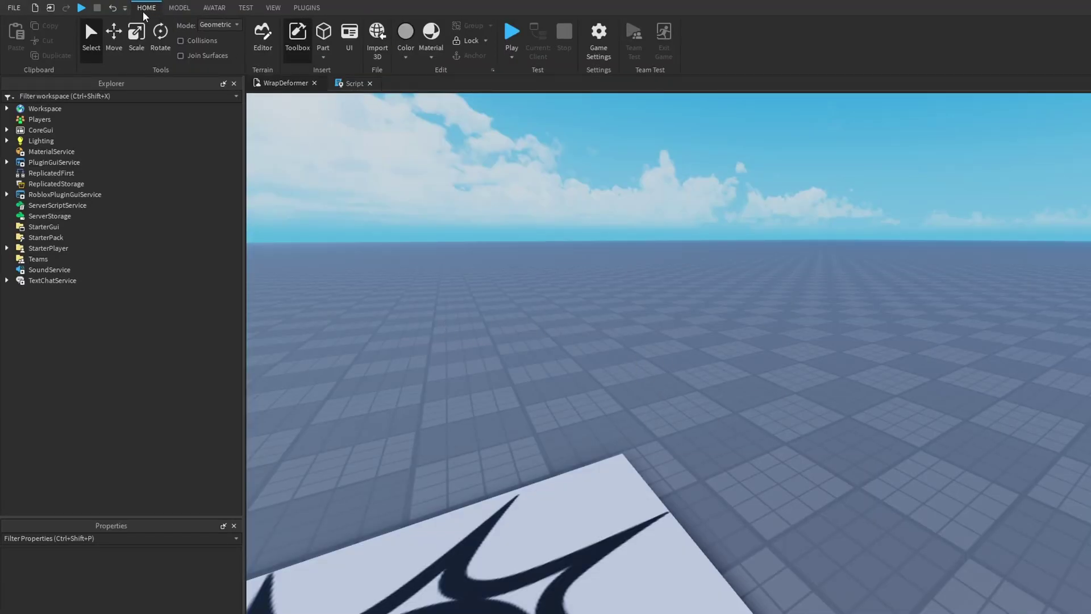
Open the Security section of the game settings.
{"action": "left_click", "coordinate": [592, 50]}
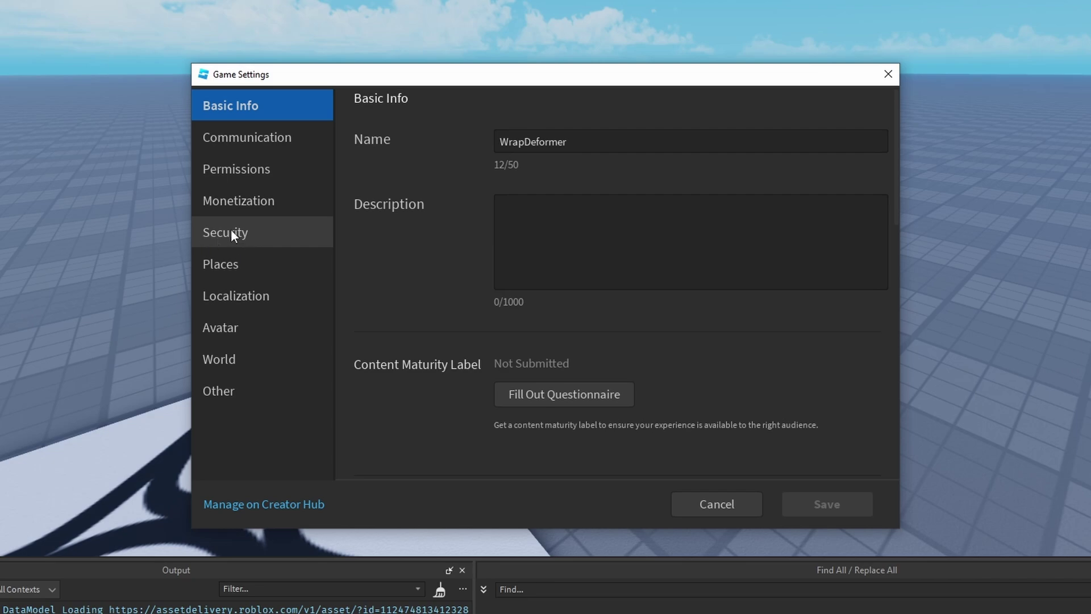
{"action": "left_click", "coordinate": [231, 231]}
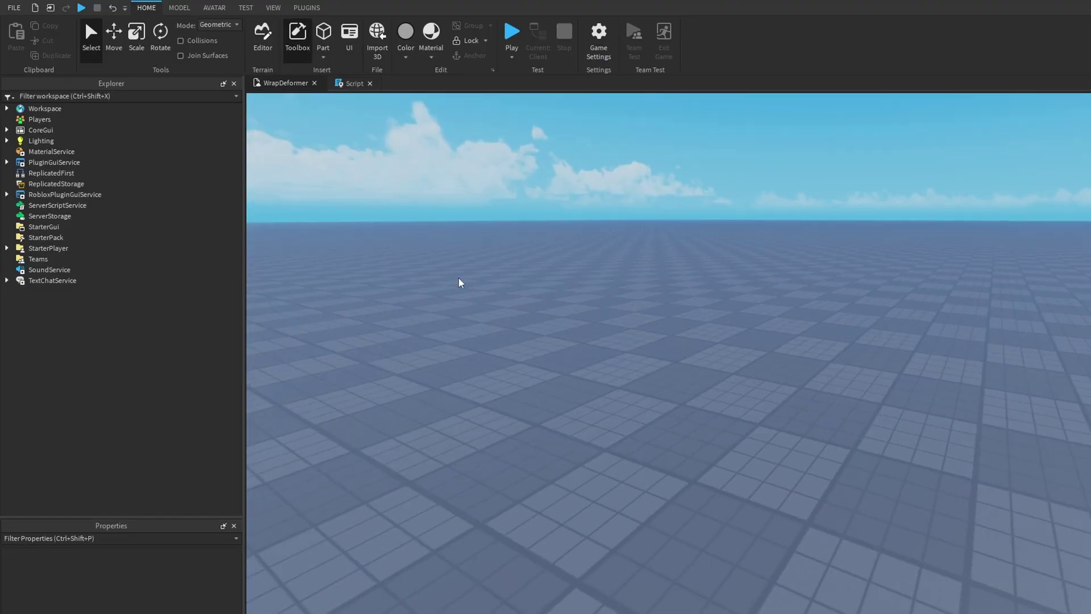
Insert a MeshPart into Workspace.
{"action": "left_click", "coordinate": [68, 110]}
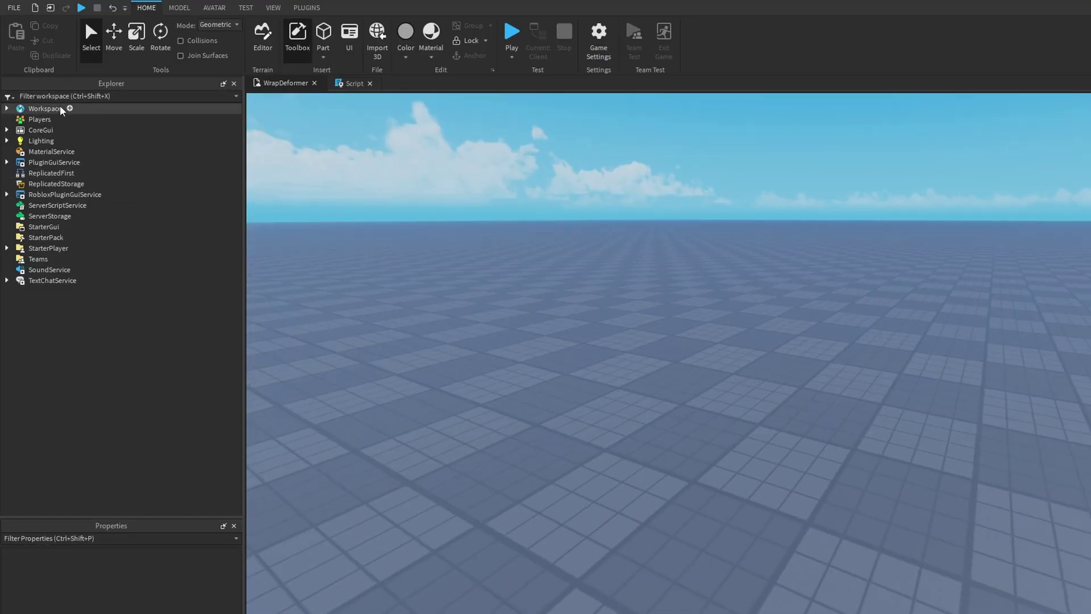
{"action": "left_click", "coordinate": [68, 109]}
{"action": "type", "text": "mesh"}
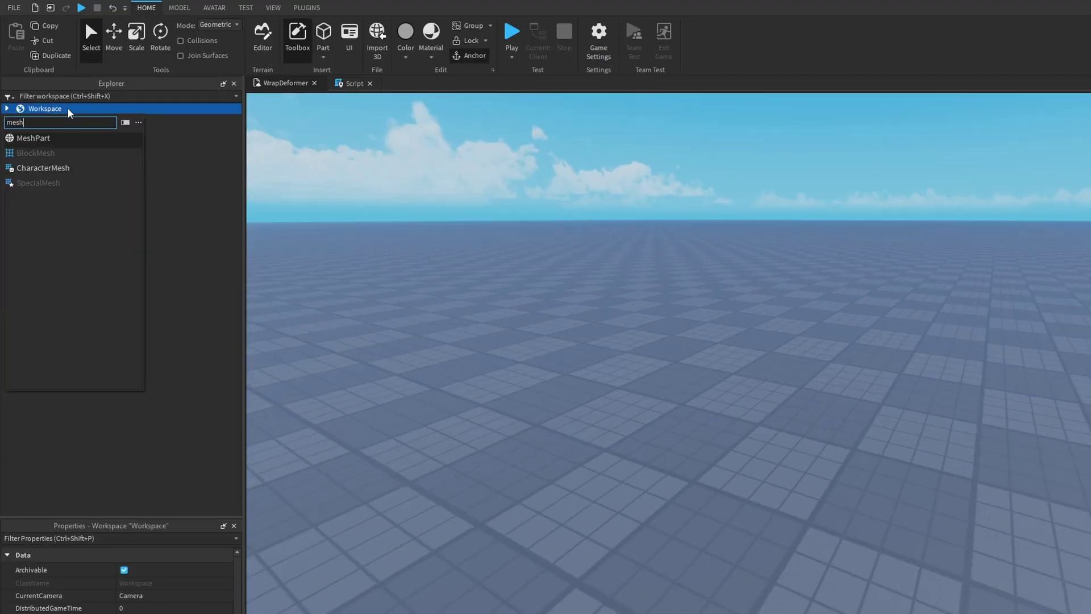
{"action": "key", "text": "Return"}
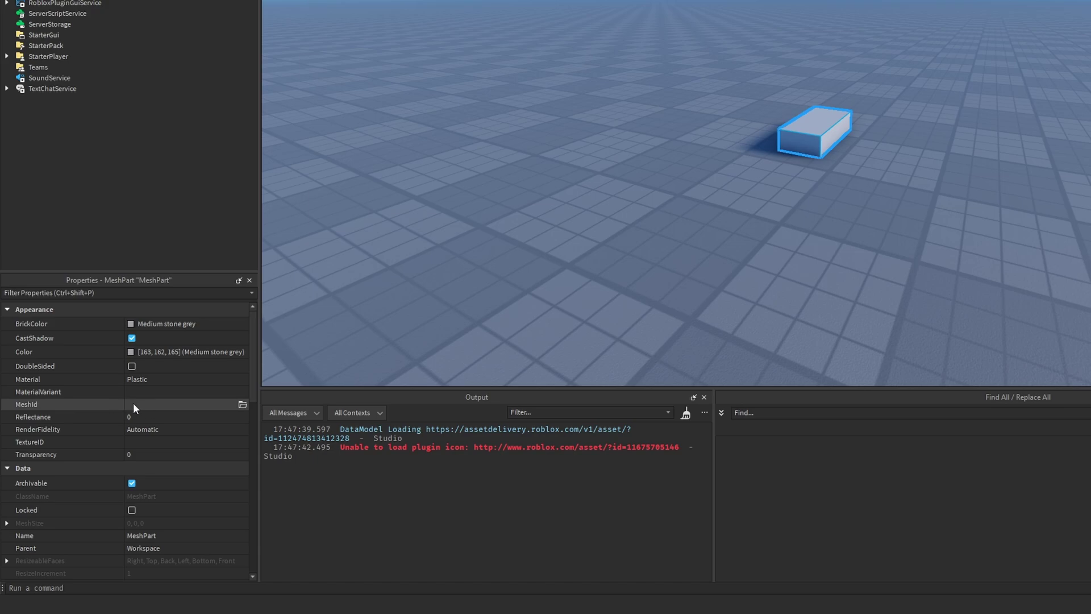
Copy the mesh ID of Meshes/Sphere from My MeshParts and set it as the new MeshPart's MeshId.
{"action": "left_click", "coordinate": [948, 124]}
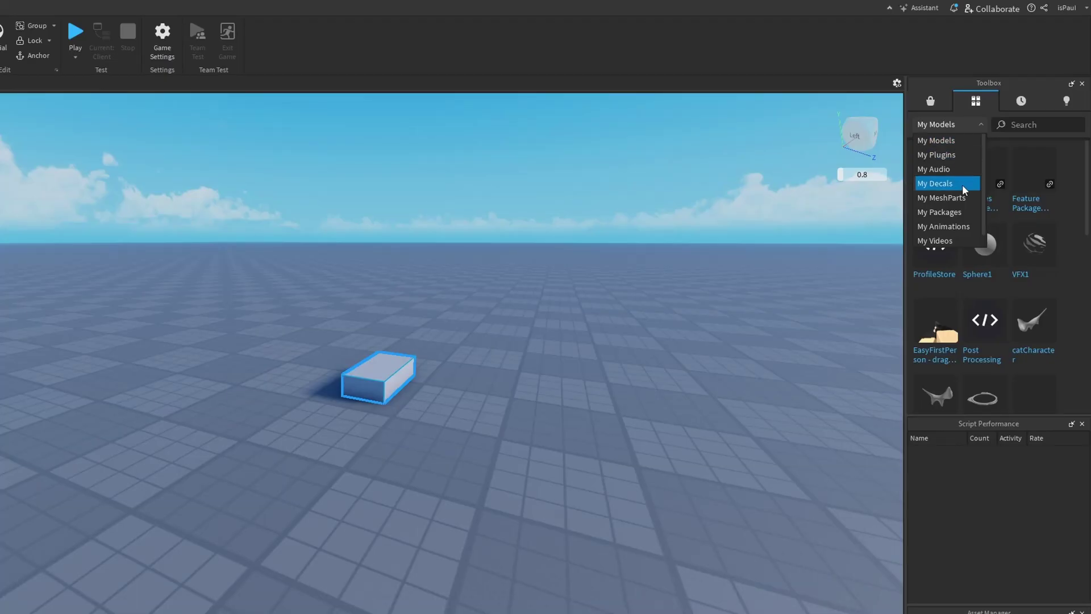
{"action": "left_click", "coordinate": [939, 196]}
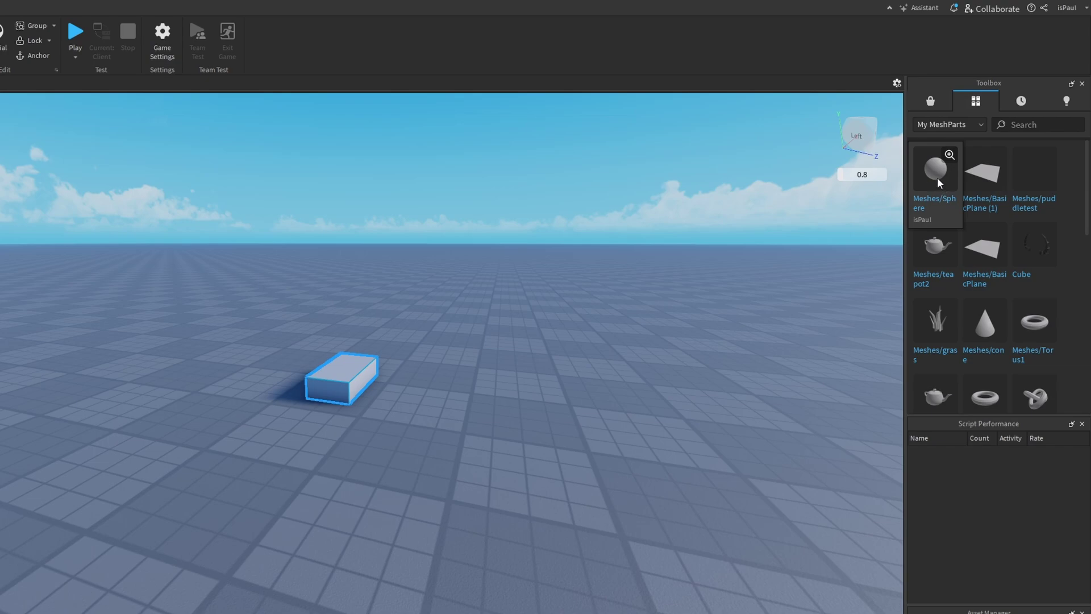
{"action": "right_click", "coordinate": [929, 174]}
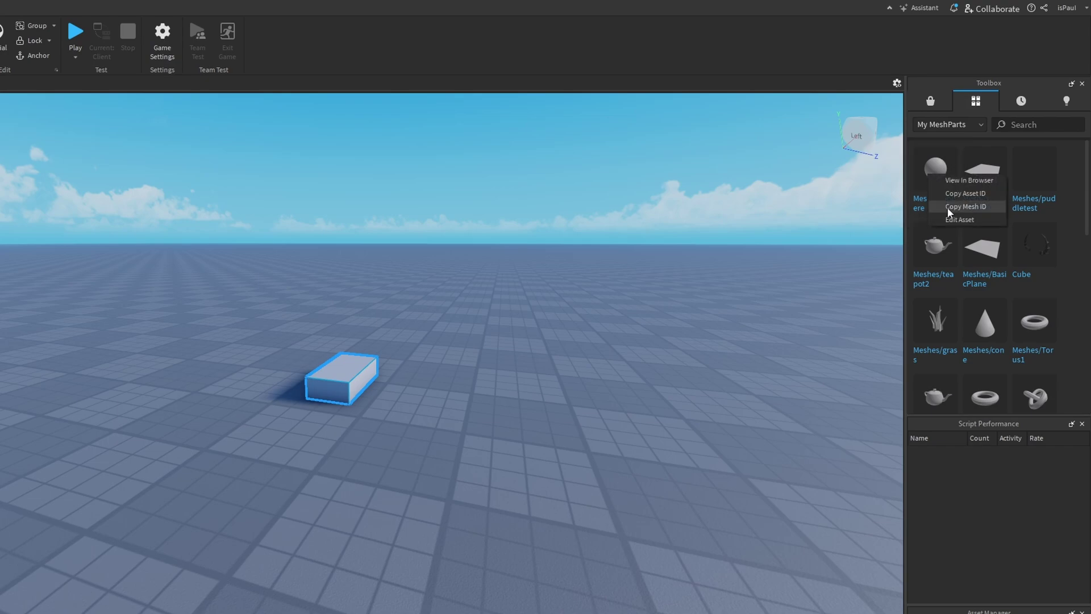
{"action": "left_click", "coordinate": [976, 208]}
{"action": "left_click", "coordinate": [0, 613]}
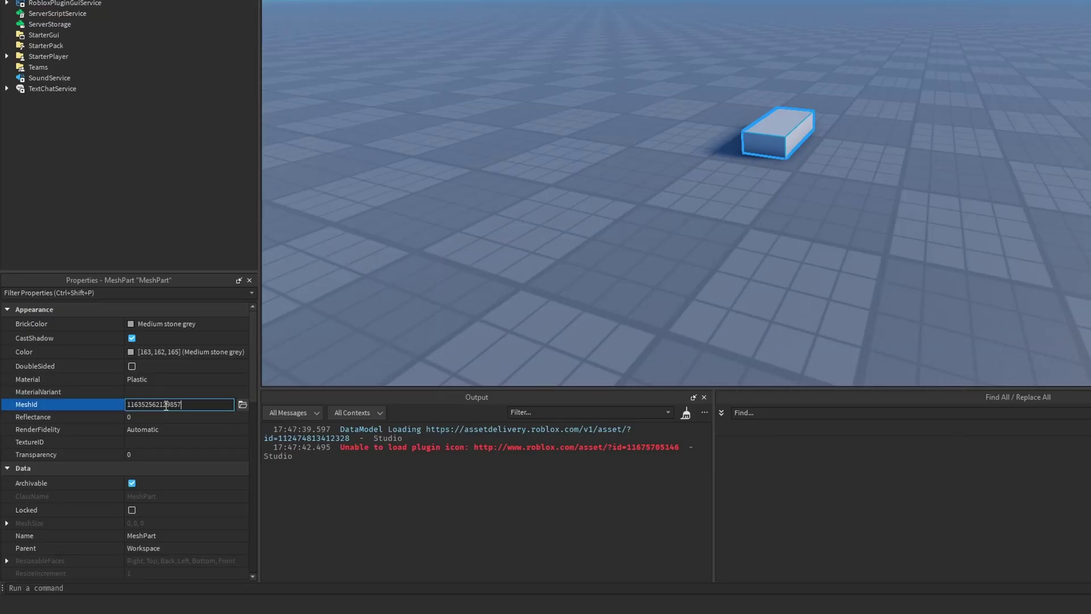
{"action": "key", "text": "Return"}
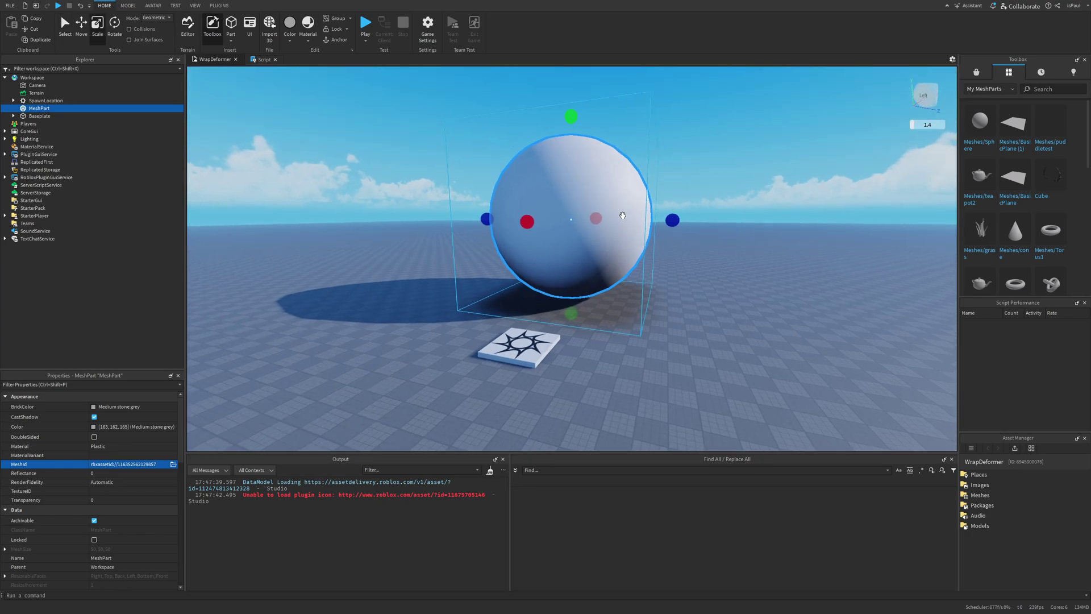
Scale the sphere MeshPart down uniformly.
{"action": "right_click_drag", "start_coordinate": [623, 215], "coordinate": [607, 196]}
{"action": "left_click_drag", "start_coordinate": [580, 162], "coordinate": [585, 297], "text": "shift"}
{"action": "key", "text": "f"}
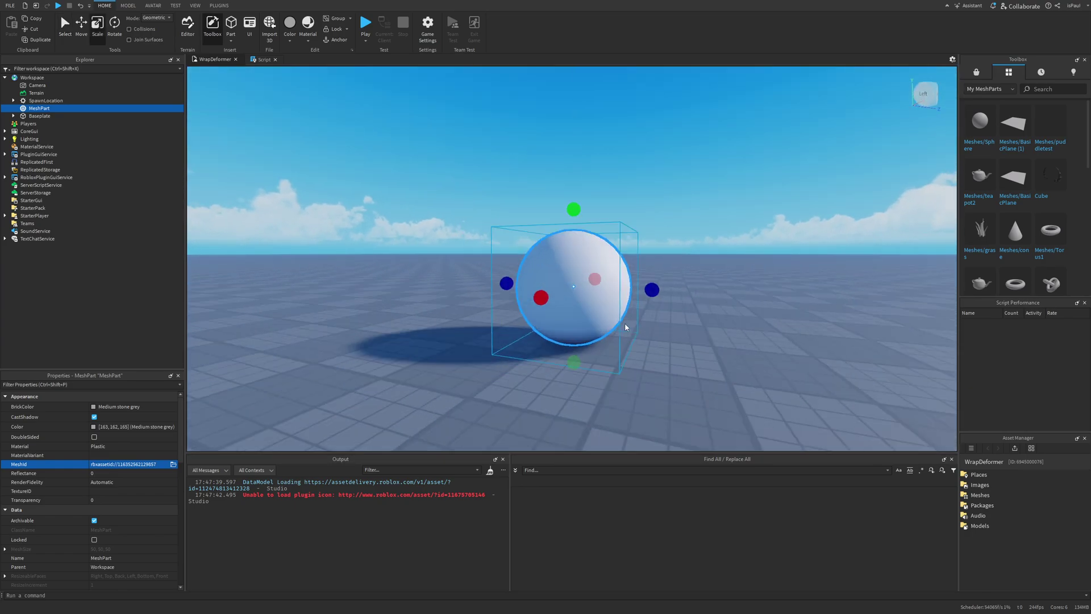
Move the sphere along its red axis so that it sits closer to the spawn platform.
{"action": "right_click_drag", "start_coordinate": [625, 328], "coordinate": [466, 363]}
{"action": "scroll", "coordinate": [625, 327], "scroll_direction": "down", "scroll_amount": 3}
{"action": "key", "text": "ctrl+2"}
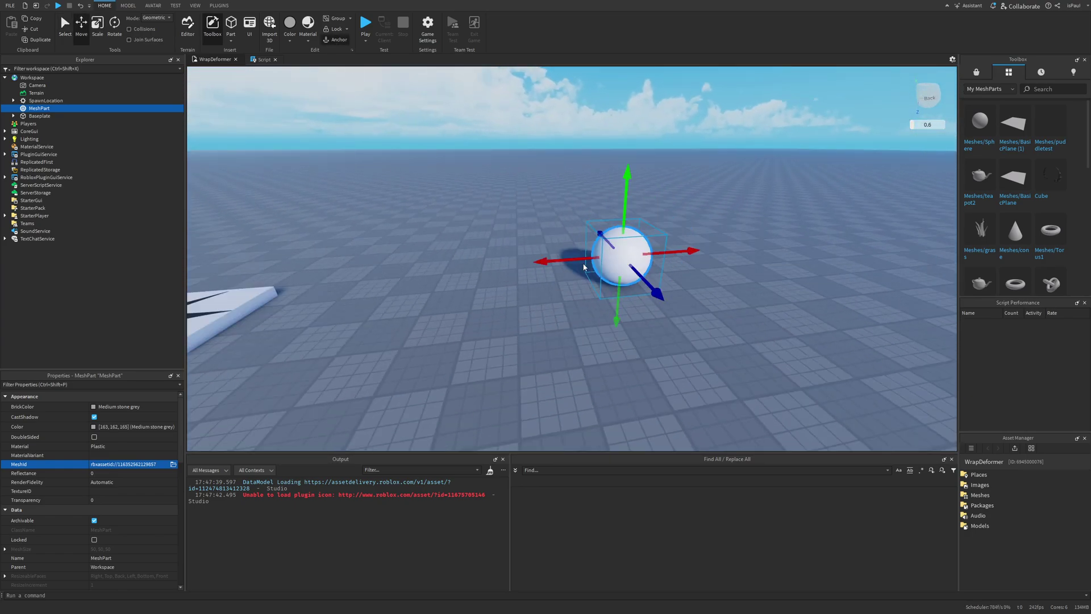
{"action": "left_click_drag", "start_coordinate": [584, 263], "coordinate": [526, 260]}
{"action": "key", "text": "f"}
{"action": "key", "text": "ctrl+1"}
{"action": "right_click_drag", "start_coordinate": [762, 261], "coordinate": [762, 263]}
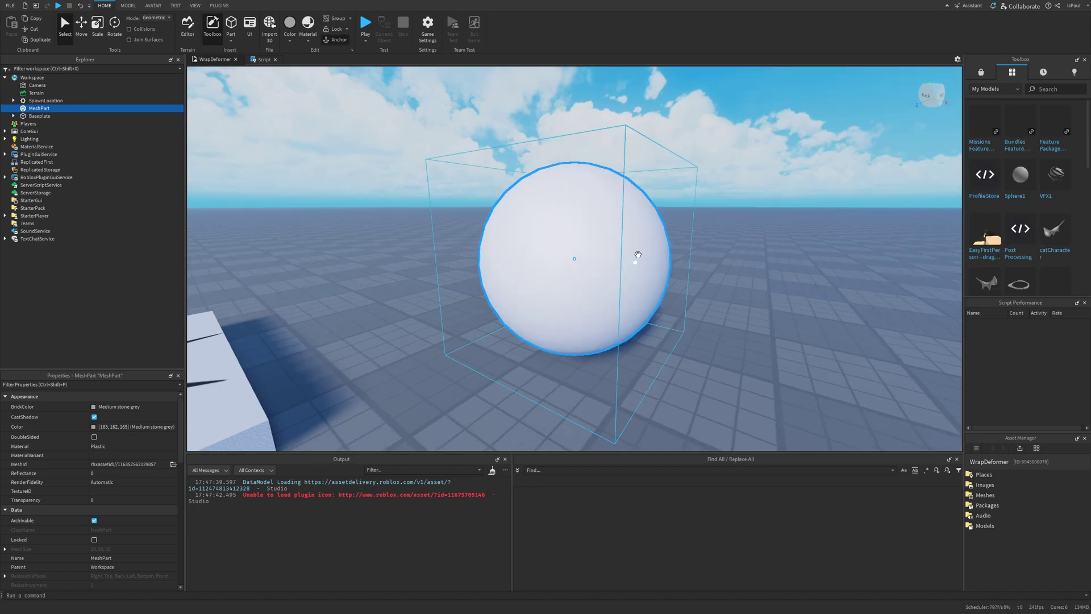
{"action": "right_click_drag", "start_coordinate": [621, 227], "coordinate": [698, 306]}
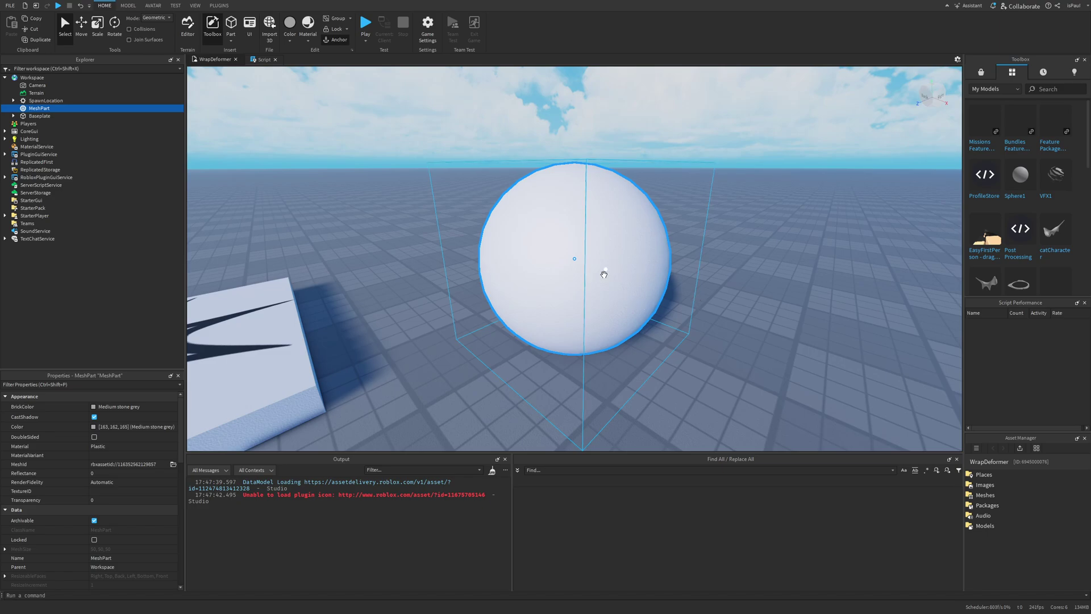
{"action": "key", "text": "a"}
{"action": "right_click_drag", "start_coordinate": [631, 269], "coordinate": [795, 267]}
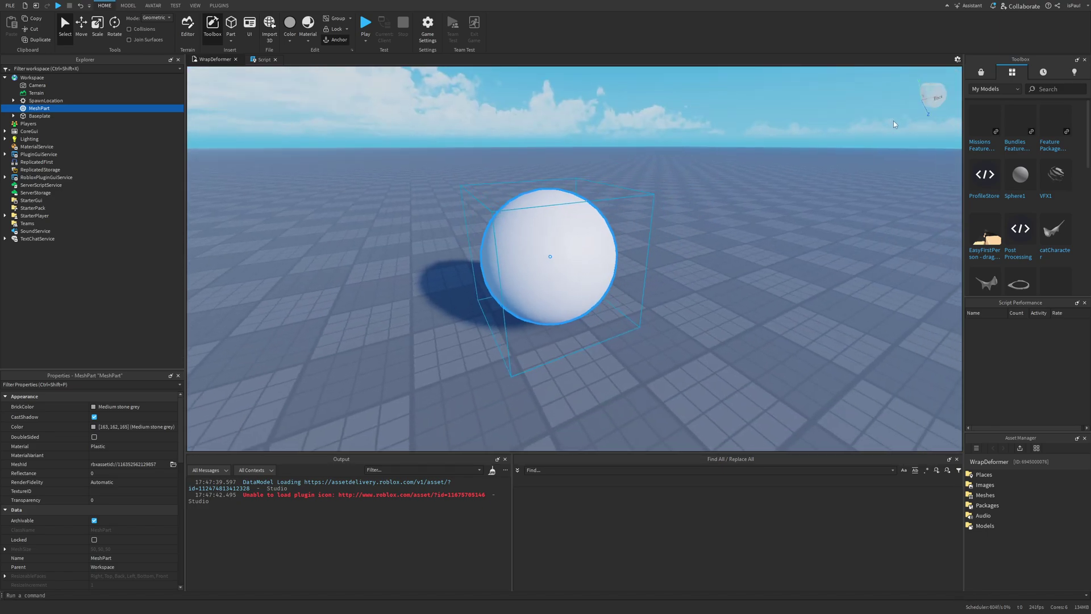
{"action": "left_click", "coordinate": [980, 72]}
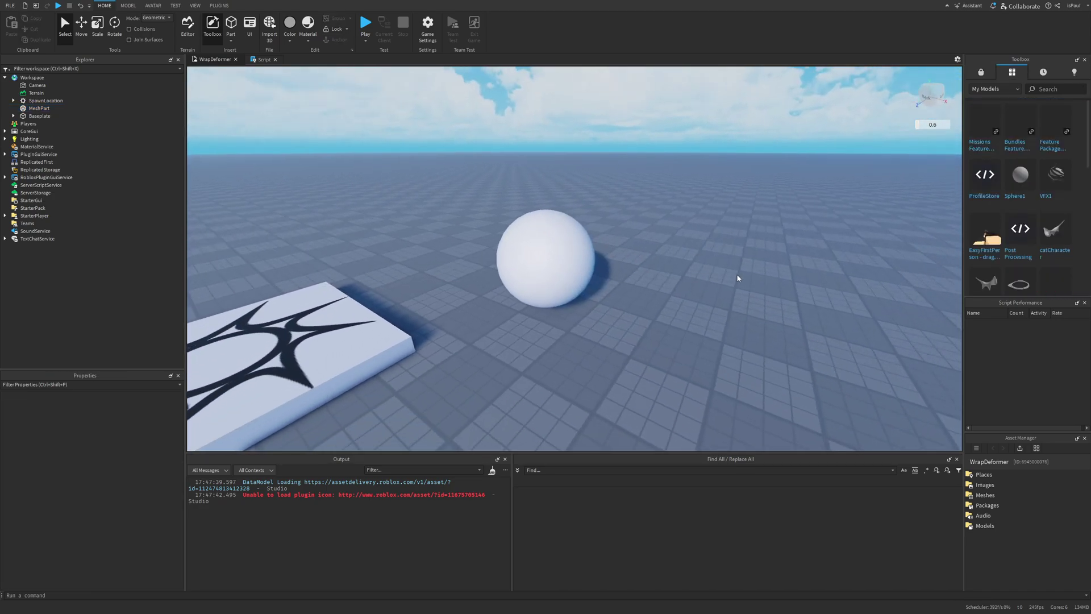
Insert a WrapTarget under the sphere MeshPart.
{"action": "mouse_move", "coordinate": [39, 108]}
{"action": "left_mouse_down"}
{"action": "mouse_move", "coordinate": [541, 220]}
{"action": "mouse_move", "coordinate": [529, 227]}
{"action": "mouse_move", "coordinate": [288, 158]}
{"action": "mouse_move", "coordinate": [56, 111]}
{"action": "left_mouse_up"}
{"action": "left_click", "coordinate": [57, 109]}
{"action": "type", "text": "w"}
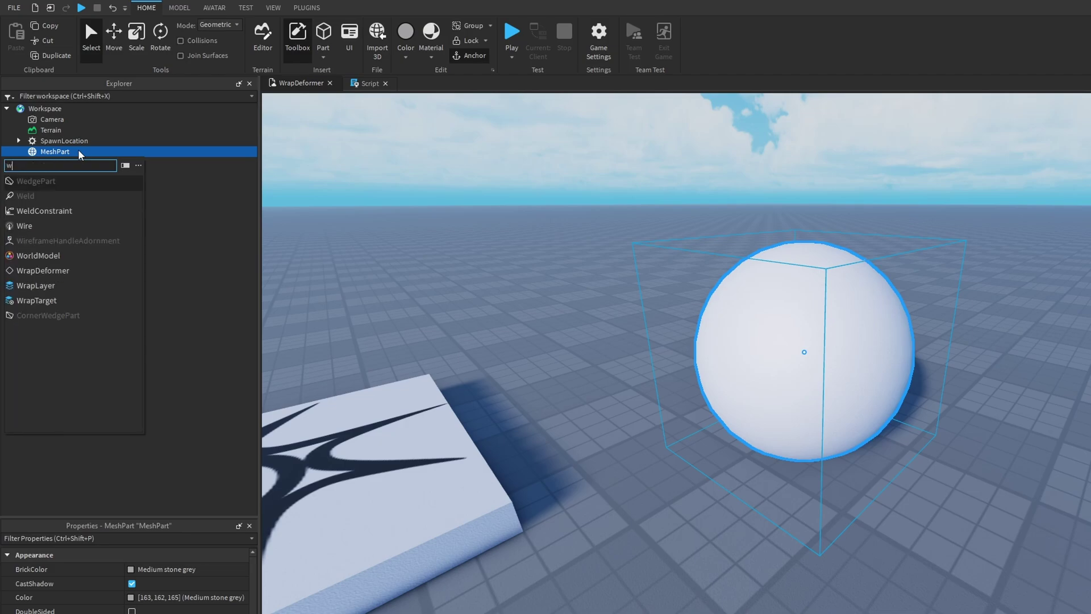
{"action": "type", "text": "rap"}
{"action": "key", "text": "Down"}
{"action": "key", "text": "Down"}
{"action": "key", "text": "Return"}
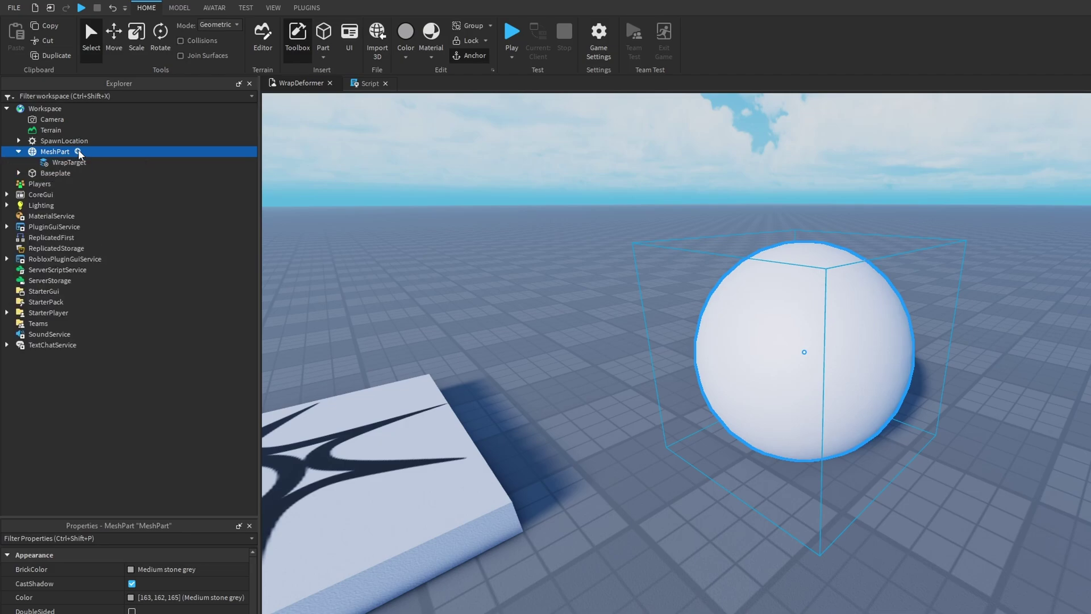
Examine the WrapTarget's properties and the output message about its cage mesh ID.
{"action": "left_click", "coordinate": [84, 162]}
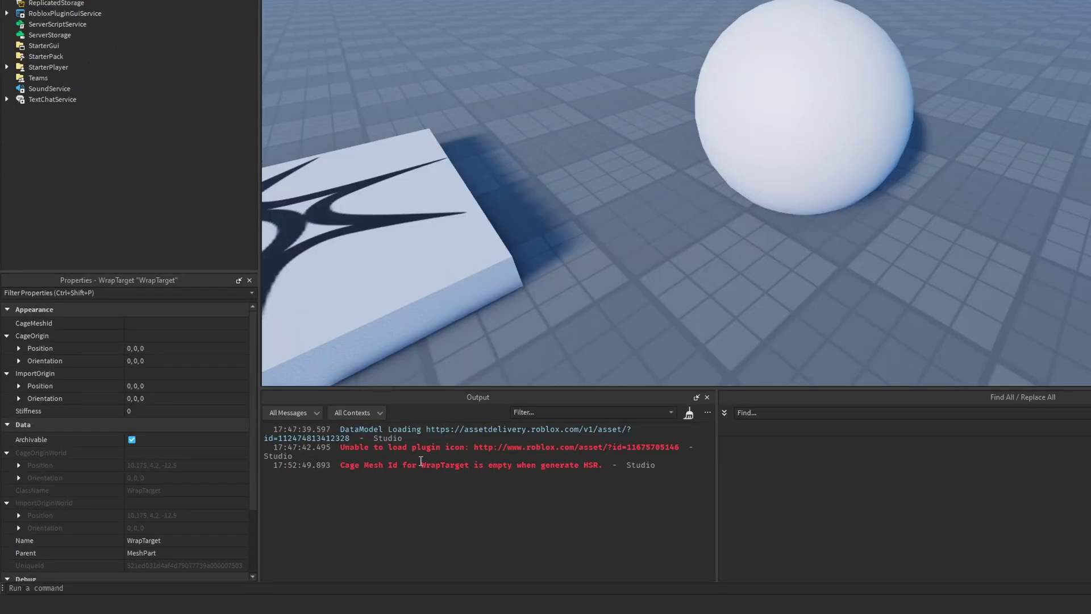
{"action": "left_click_drag", "start_coordinate": [341, 465], "coordinate": [439, 465]}
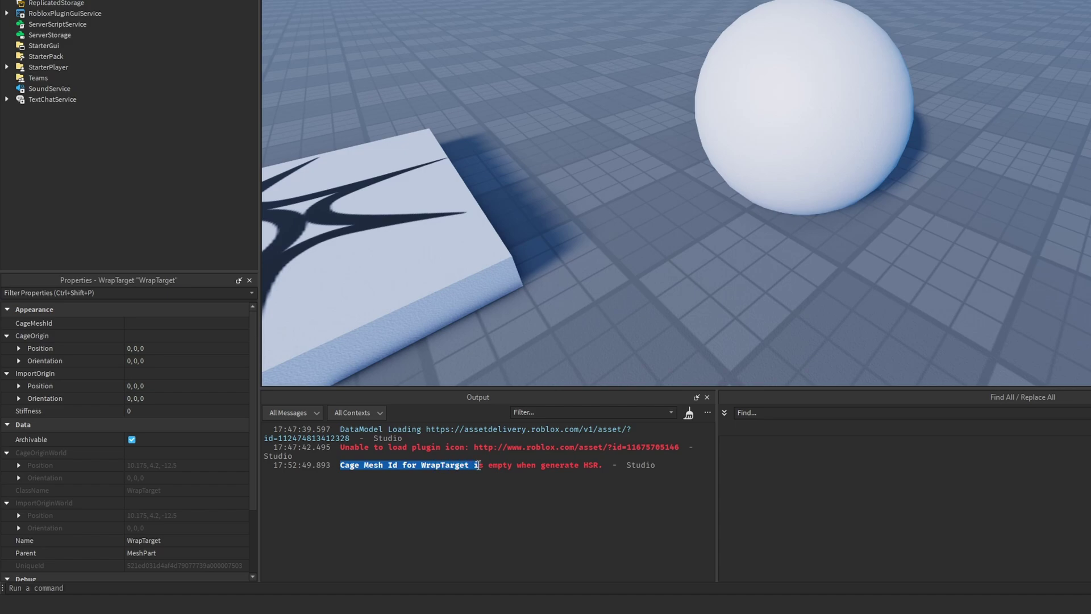
{"action": "left_click", "coordinate": [526, 480]}
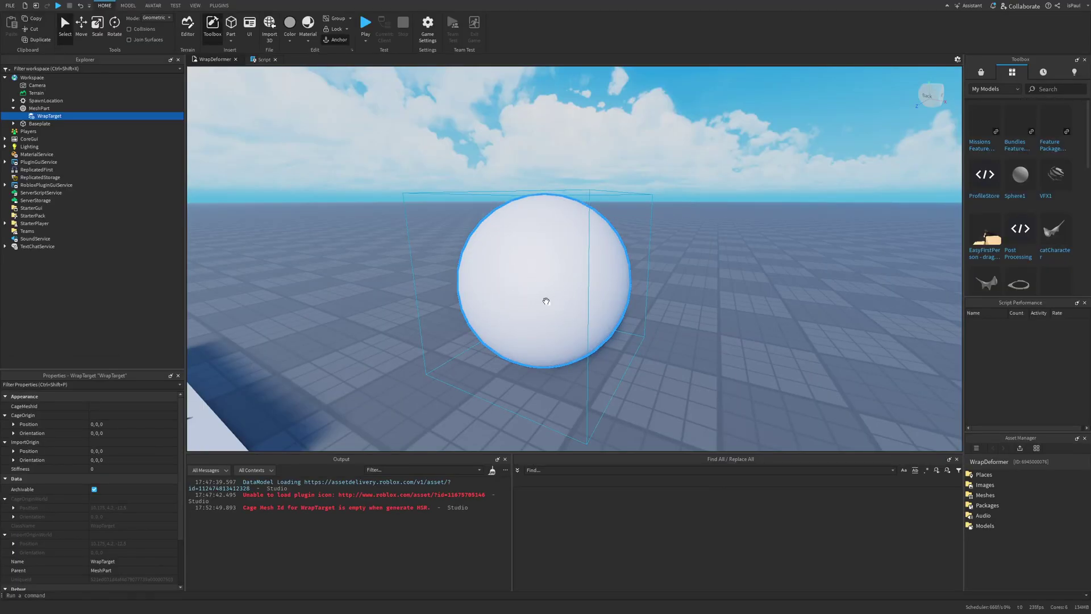
Copy the MeshPart's MeshId into the WrapTarget's CageMeshId property.
{"action": "left_click", "coordinate": [546, 301]}
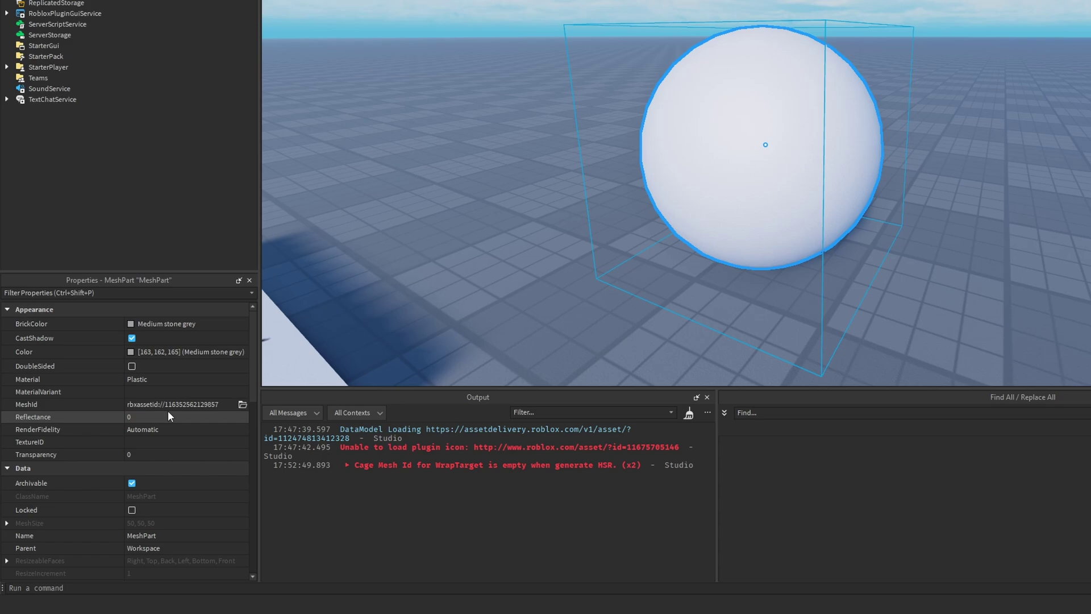
{"action": "left_click", "coordinate": [168, 413]}
{"action": "left_click", "coordinate": [168, 404]}
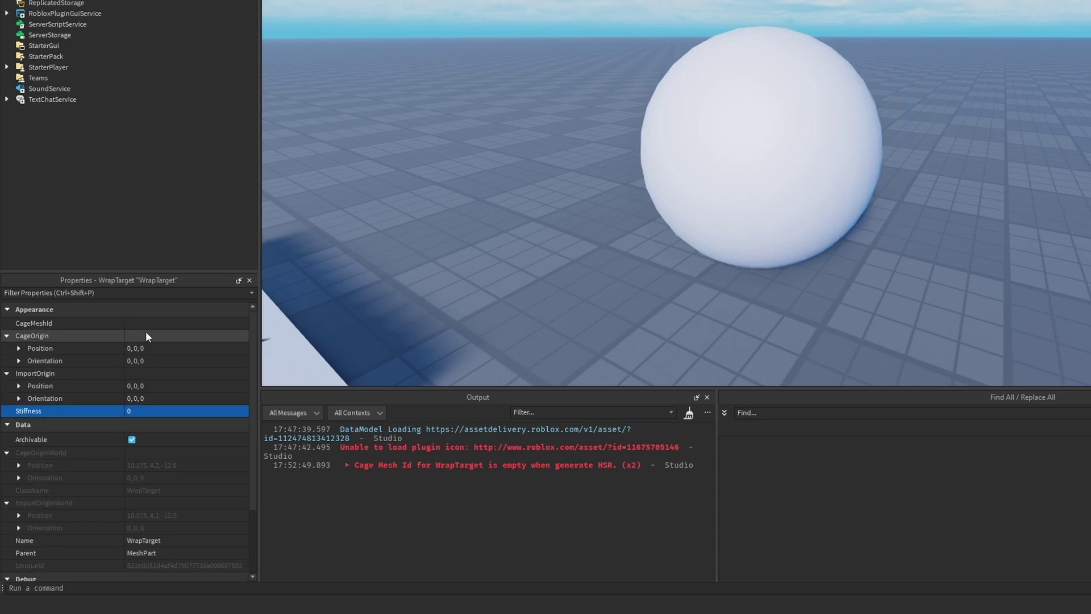
{"action": "left_click", "coordinate": [152, 322]}
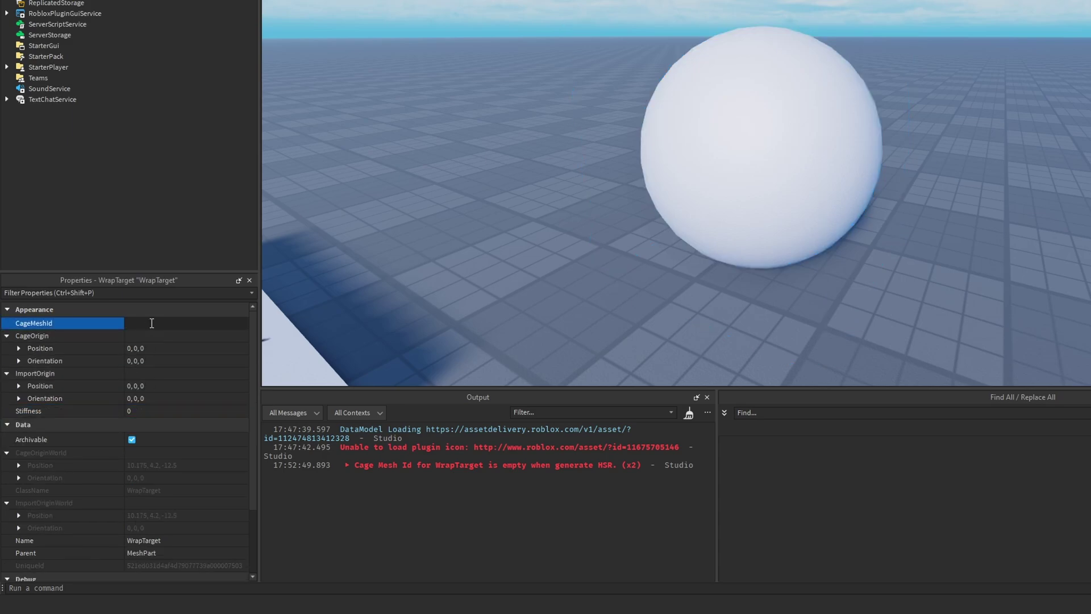
{"action": "left_click", "coordinate": [49, 321]}
Compare the WrapTarget's CageMeshId with the MeshPart's MeshId by viewing both objects' properties together.
{"action": "left_click", "coordinate": [42, 109], "text": "ctrl"}
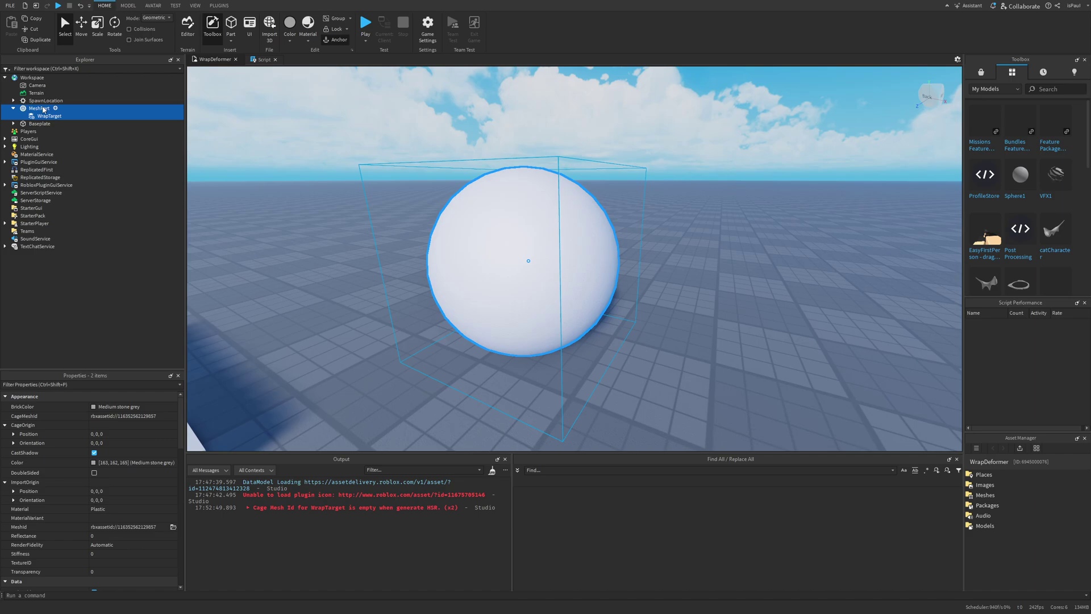
{"action": "mouse_move", "coordinate": [42, 108]}
{"action": "left_mouse_down"}
{"action": "mouse_move", "coordinate": [408, 221]}
{"action": "mouse_move", "coordinate": [474, 219]}
{"action": "mouse_move", "coordinate": [29, 111]}
{"action": "left_mouse_up"}
{"action": "left_click", "coordinate": [45, 115]}
Insert a Script under the sphere MeshPart and set its RunContext to Client.
{"action": "left_click", "coordinate": [41, 109]}
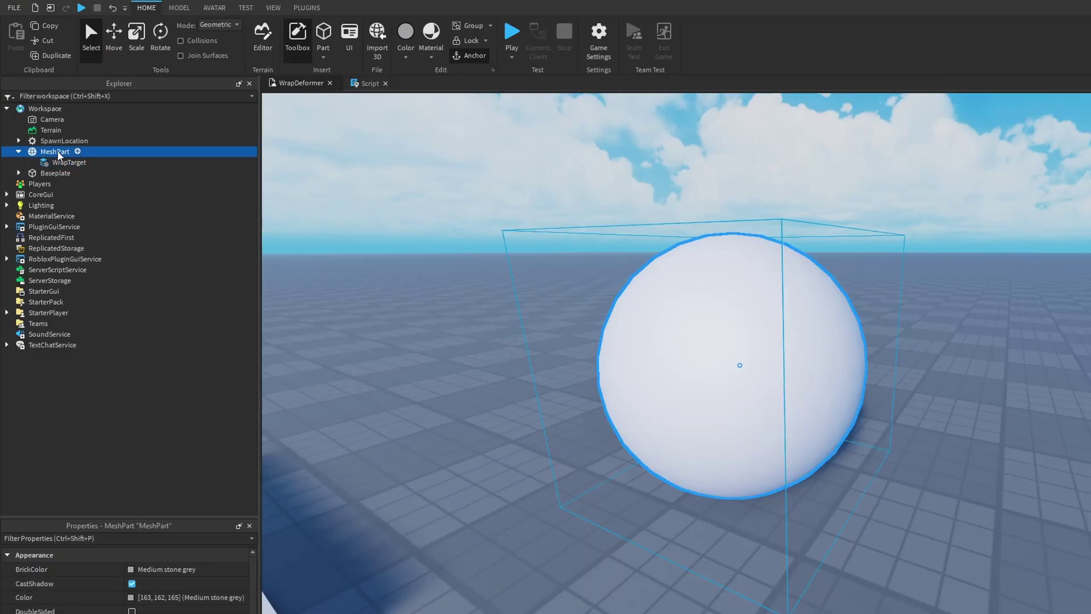
{"action": "left_click", "coordinate": [77, 151]}
{"action": "type", "text": "scr"}
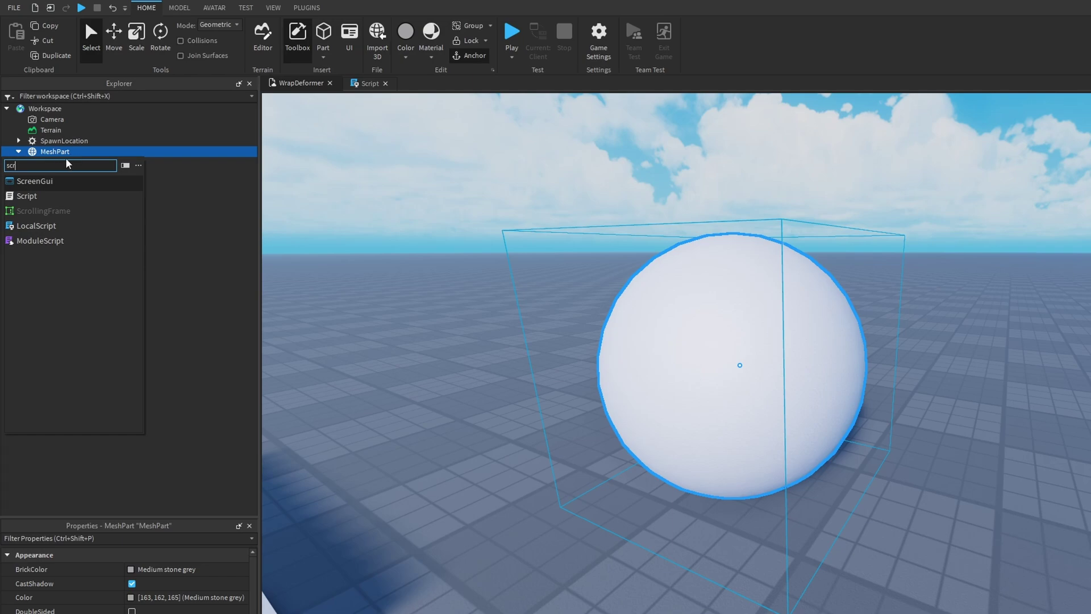
{"action": "left_click", "coordinate": [26, 196]}
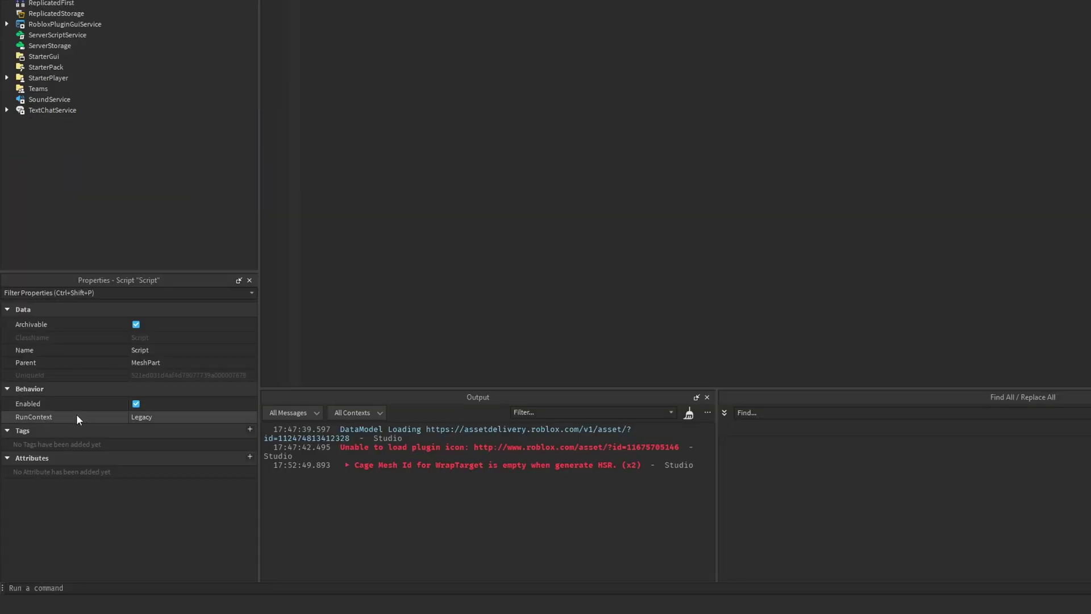
{"action": "left_click", "coordinate": [169, 417]}
{"action": "left_click", "coordinate": [159, 452]}
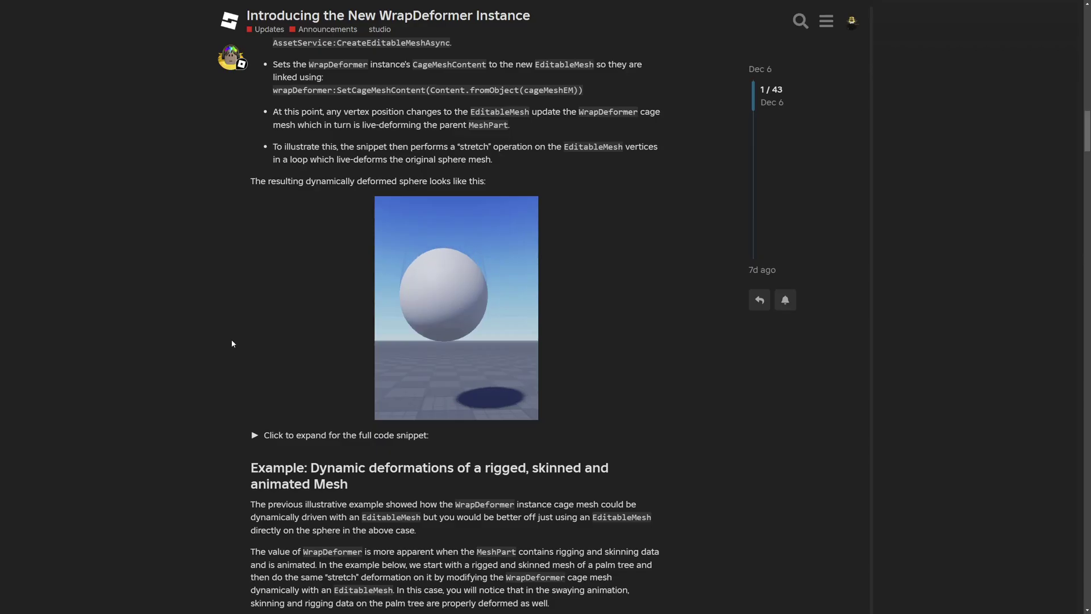
On the WrapDeformer announcement page, expand the full code snippet of the dynamic EditableMesh deformation example and copy it.
{"action": "left_click", "coordinate": [296, 438]}
{"action": "scroll", "coordinate": [190, 231], "scroll_direction": "up", "scroll_amount": 5}
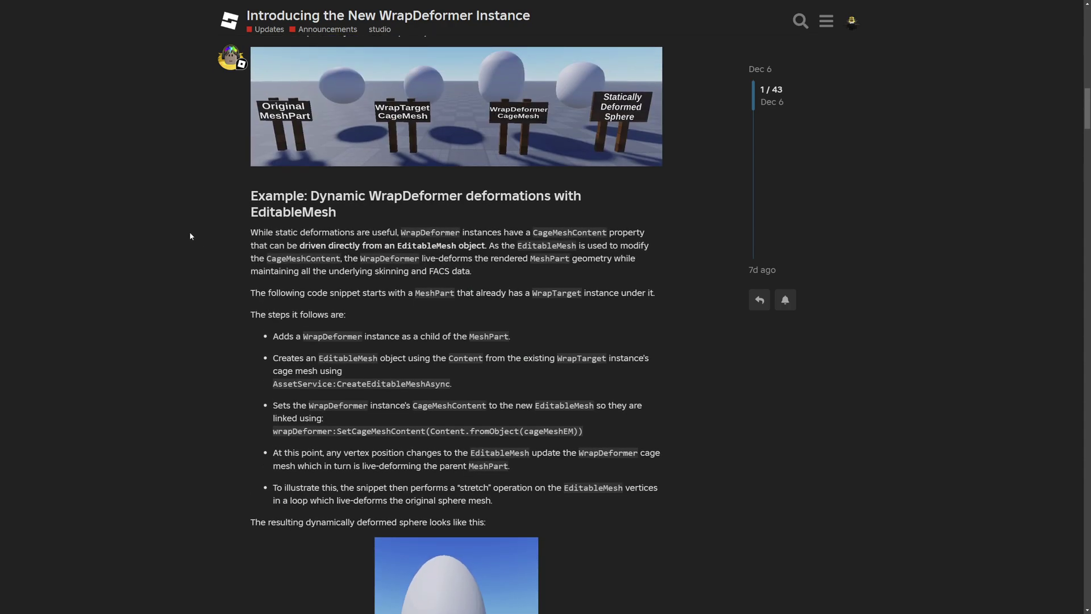
{"action": "scroll", "coordinate": [243, 227], "scroll_direction": "down", "scroll_amount": 1}
{"action": "scroll", "coordinate": [293, 267], "scroll_direction": "down", "scroll_amount": 3}
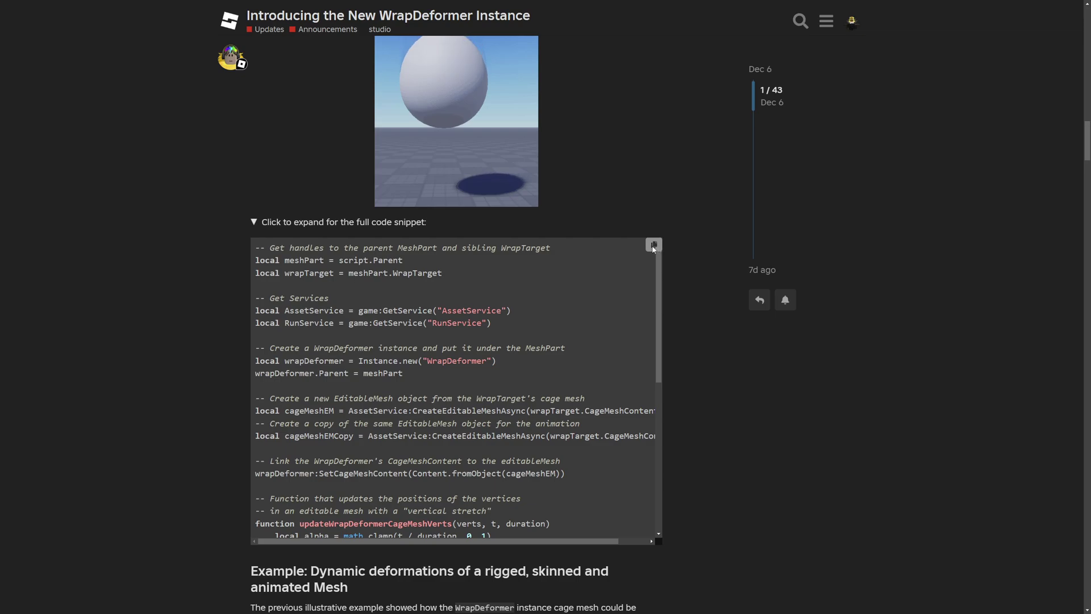
{"action": "left_click", "coordinate": [654, 245]}
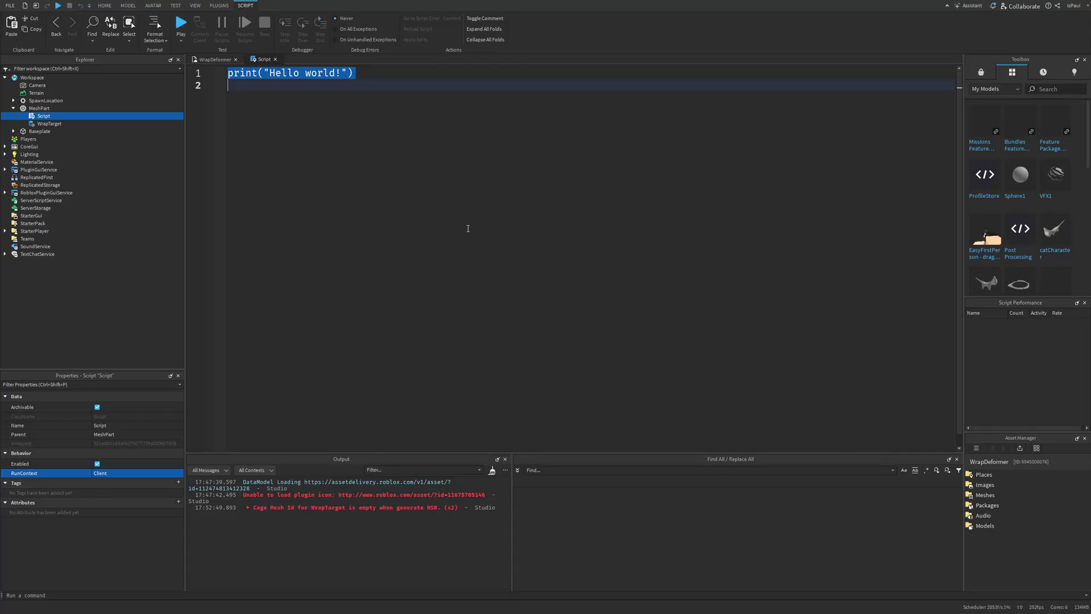
Replace the new script's default print line with the copied EditableMesh deformation snippet.
{"action": "key", "text": "ctrl+v"}
{"action": "scroll", "coordinate": [398, 300], "scroll_direction": "up", "scroll_amount": 3}
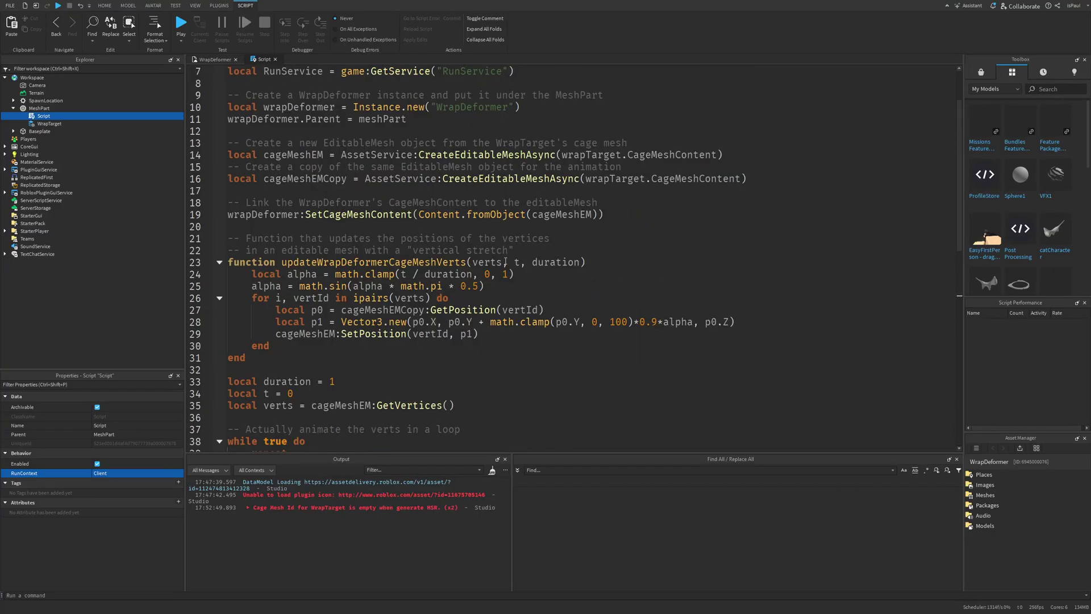
{"action": "scroll", "coordinate": [398, 171], "scroll_direction": "up", "scroll_amount": 2}
Examine the script's object references, services, WrapDeformer creation and EditableMesh creation lines.
{"action": "left_click_drag", "start_coordinate": [423, 89], "coordinate": [247, 73]}
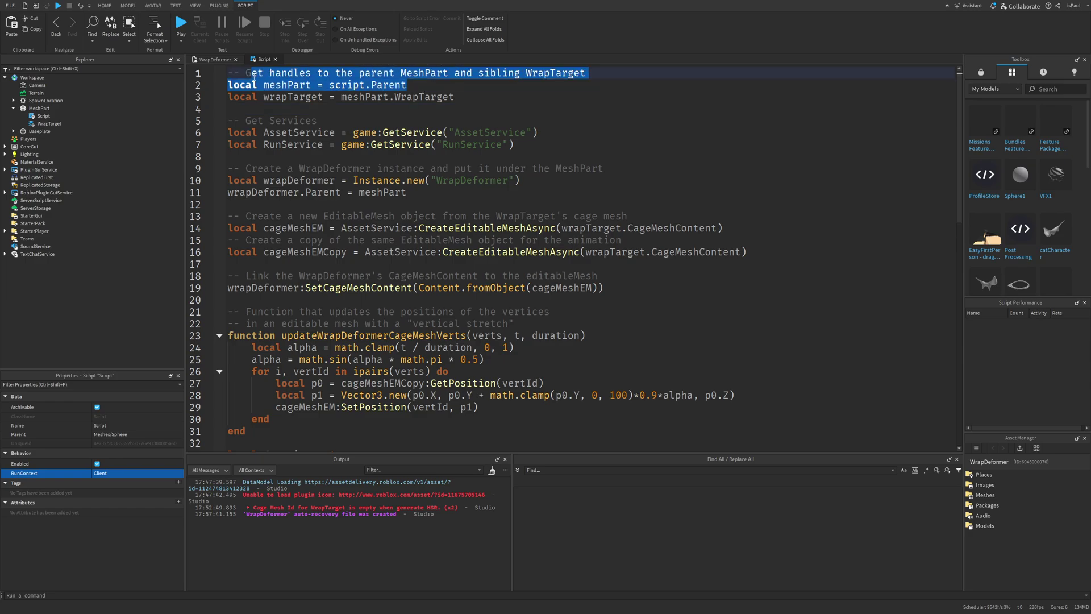
{"action": "left_click_drag", "start_coordinate": [333, 108], "coordinate": [228, 97]}
{"action": "left_click", "coordinate": [285, 159]}
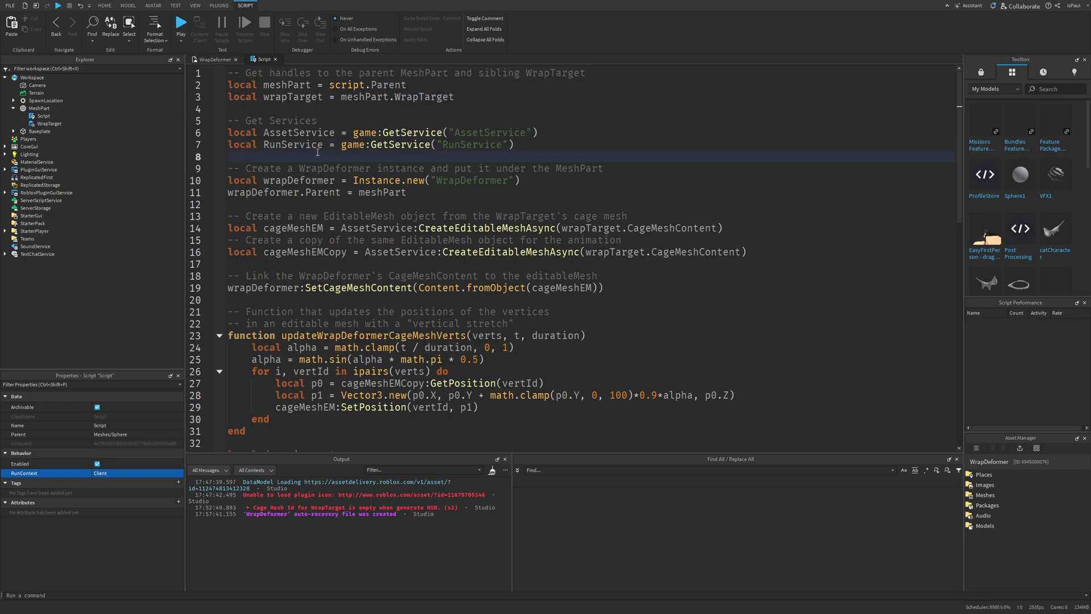
{"action": "double_click", "coordinate": [298, 133]}
{"action": "scroll", "coordinate": [298, 142], "scroll_direction": "down", "scroll_amount": 2}
{"action": "double_click", "coordinate": [298, 107]}
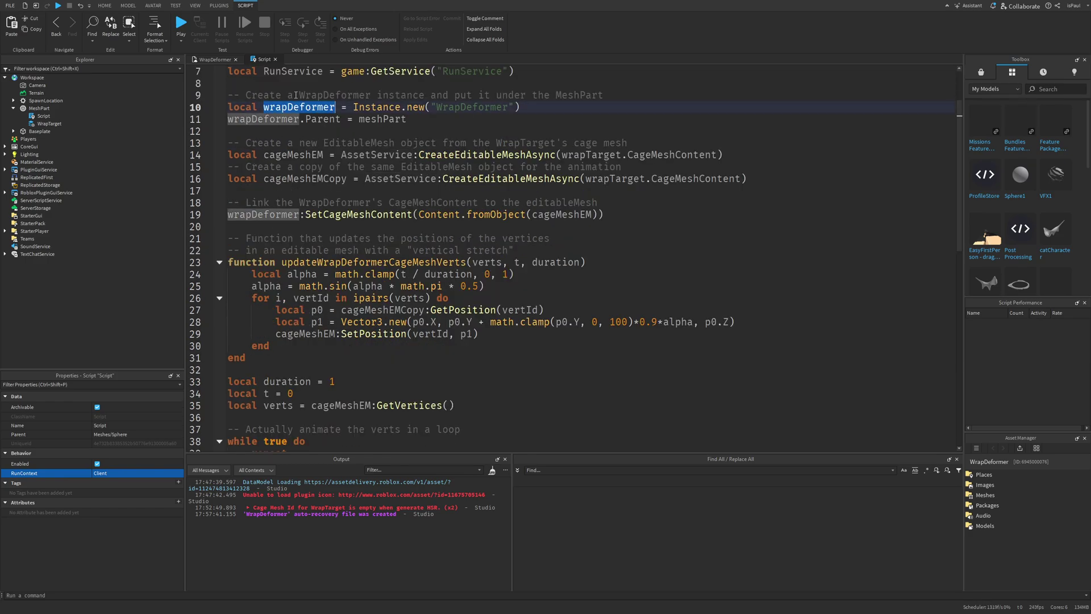
{"action": "scroll", "coordinate": [304, 120], "scroll_direction": "down", "scroll_amount": 1}
{"action": "left_click_drag", "start_coordinate": [323, 119], "coordinate": [252, 119]}
{"action": "left_click", "coordinate": [280, 154]}
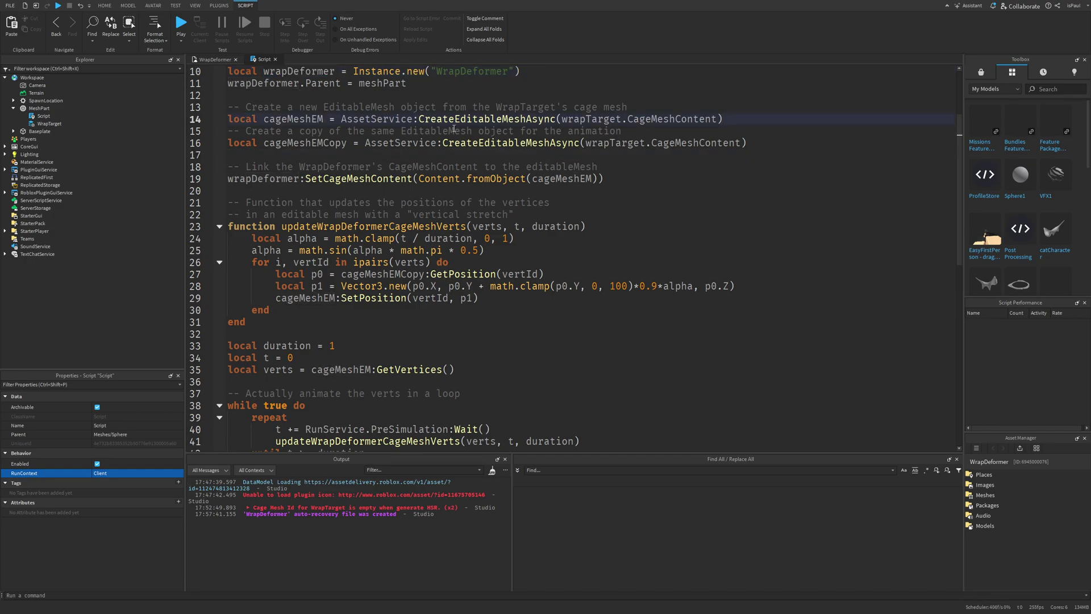
{"action": "left_click_drag", "start_coordinate": [516, 214], "coordinate": [255, 201]}
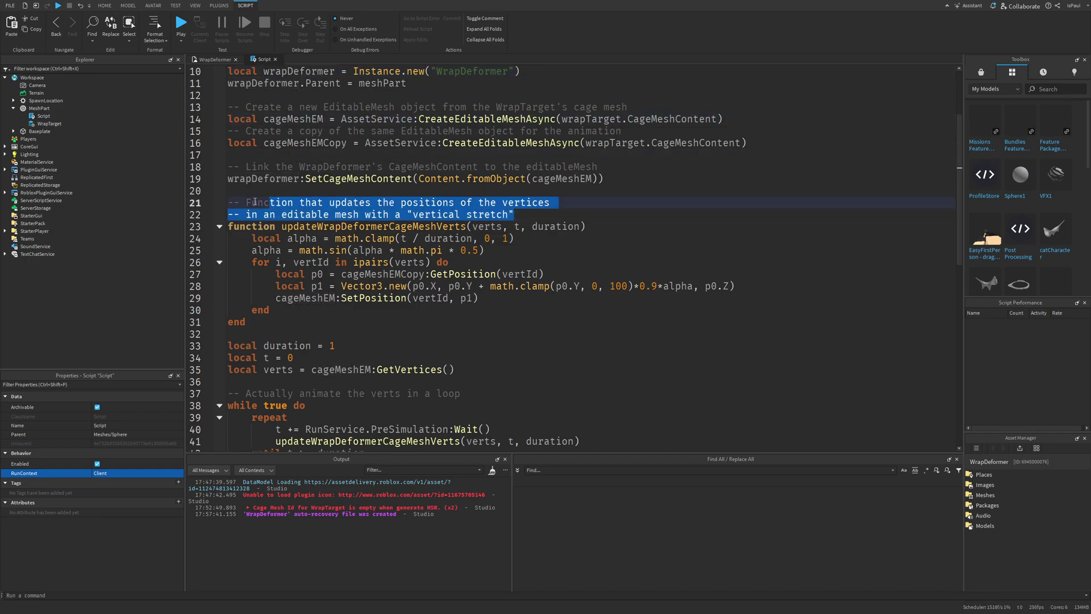
Insert a blank line between the cageMeshEM definition and the comment introducing the cageMeshEMCopy definition.
{"action": "left_click", "coordinate": [342, 188]}
{"action": "key", "text": "ctrl+z"}
{"action": "double_click", "coordinate": [344, 155]}
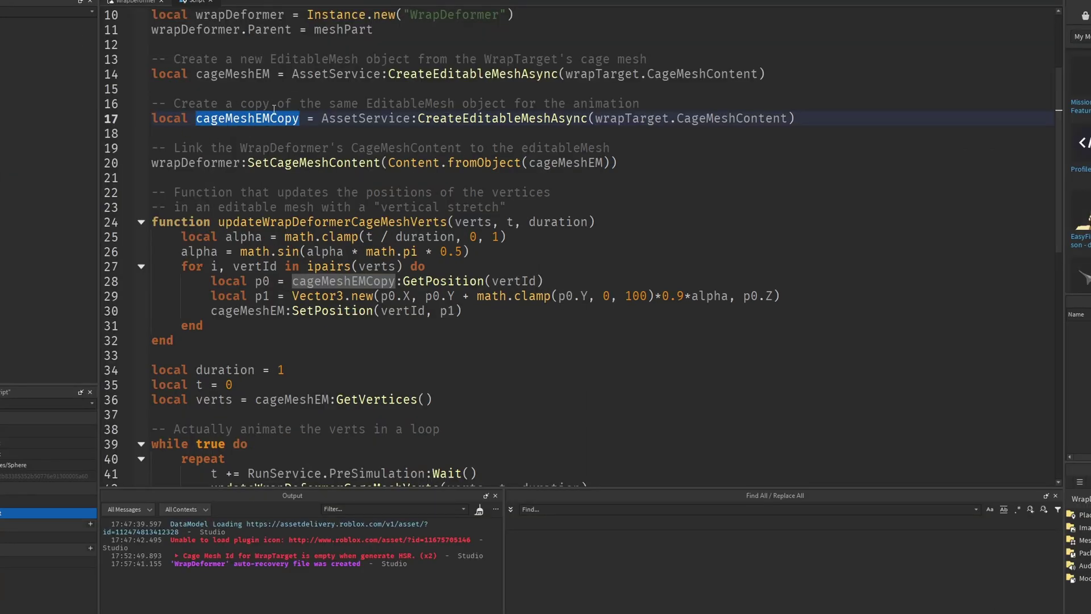
{"action": "left_click", "coordinate": [269, 162]}
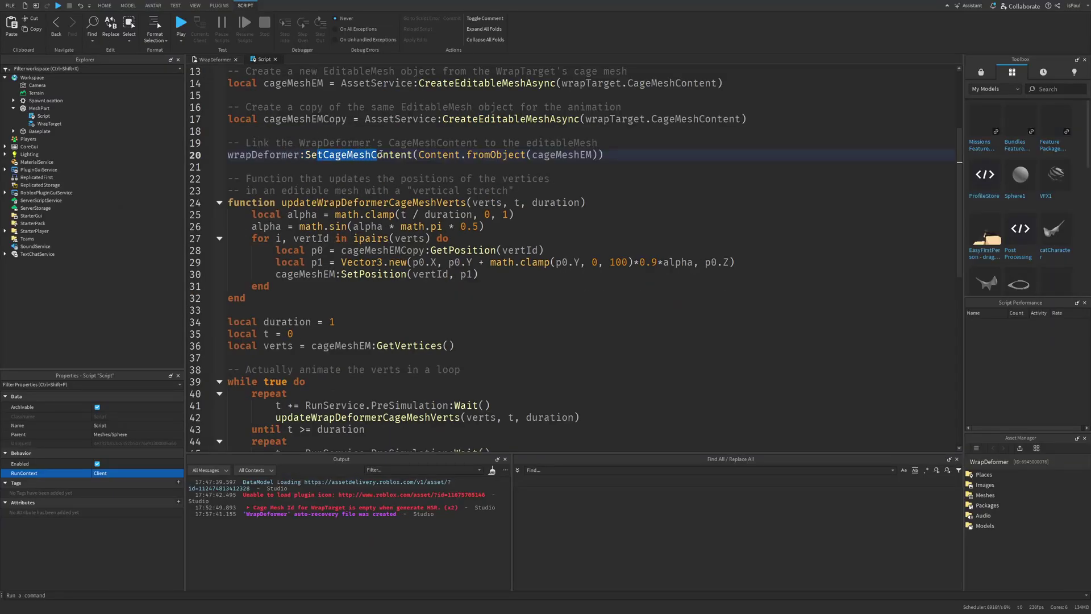
In the updateWrapDeformerCageMeshVerts function, insert a blank line between the alpha calculation and the for loop.
{"action": "scroll", "coordinate": [379, 154], "scroll_direction": "down", "scroll_amount": 2}
{"action": "left_click_drag", "start_coordinate": [247, 227], "coordinate": [220, 131]}
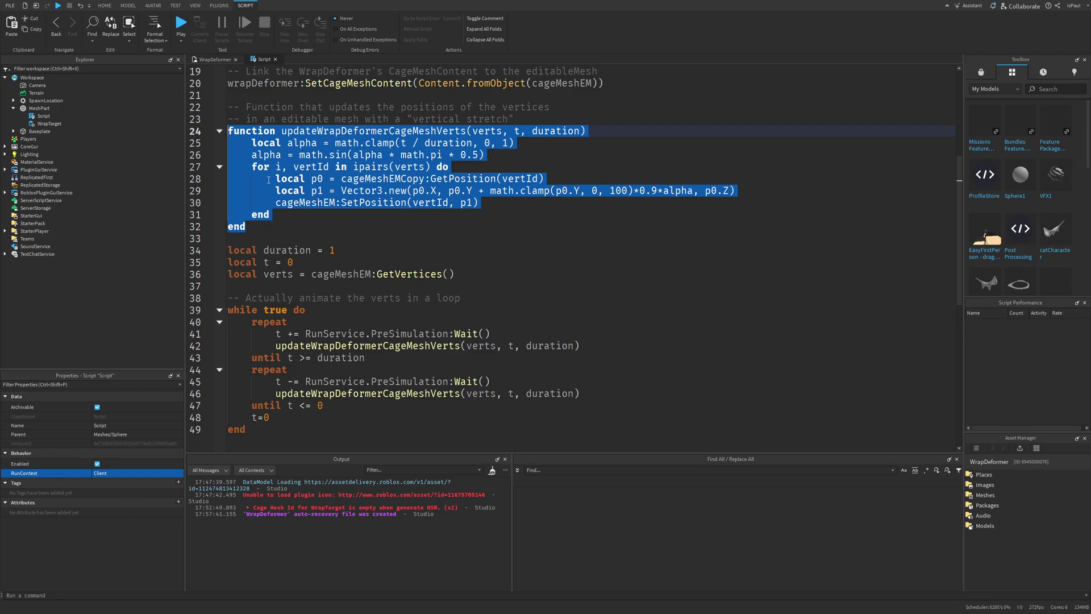
{"action": "left_click", "coordinate": [303, 233]}
{"action": "double_click", "coordinate": [347, 130]}
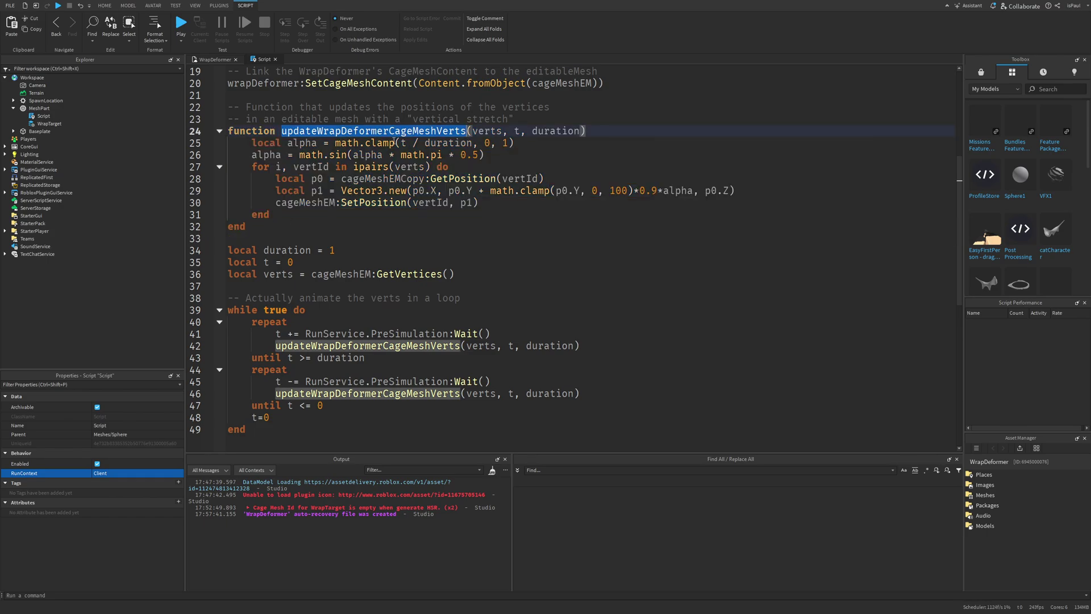
{"action": "left_click", "coordinate": [503, 156]}
{"action": "key", "text": "Return"}
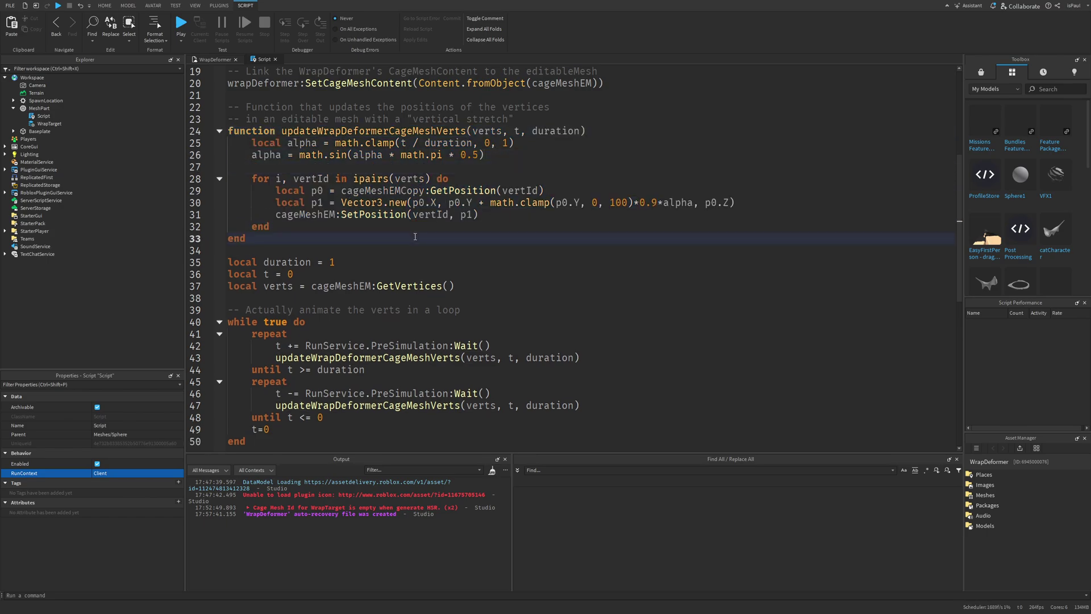
Put spaces around the multiplication operators in the p1 vector calculation and review the duration variables and animation loop.
{"action": "scroll", "coordinate": [322, 279], "scroll_direction": "down", "scroll_amount": 1}
{"action": "left_click_drag", "start_coordinate": [266, 424], "coordinate": [226, 286]}
{"action": "left_click", "coordinate": [333, 412]}
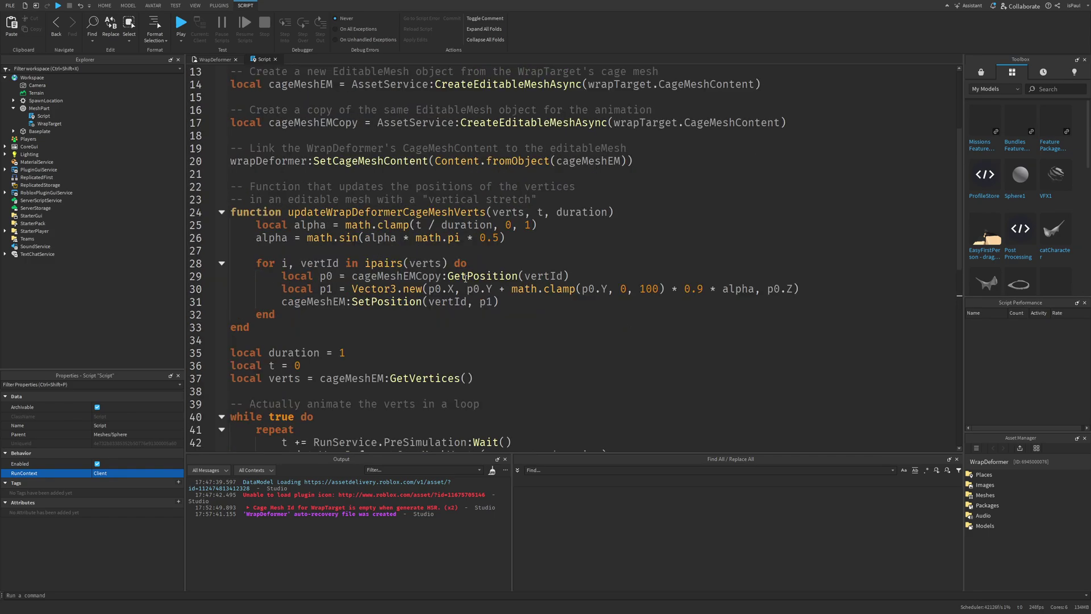
{"action": "scroll", "coordinate": [422, 302], "scroll_direction": "down", "scroll_amount": 3}
{"action": "left_click_drag", "start_coordinate": [398, 403], "coordinate": [390, 327]}
{"action": "left_click", "coordinate": [485, 313]}
{"action": "scroll", "coordinate": [485, 313], "scroll_direction": "up", "scroll_amount": 3}
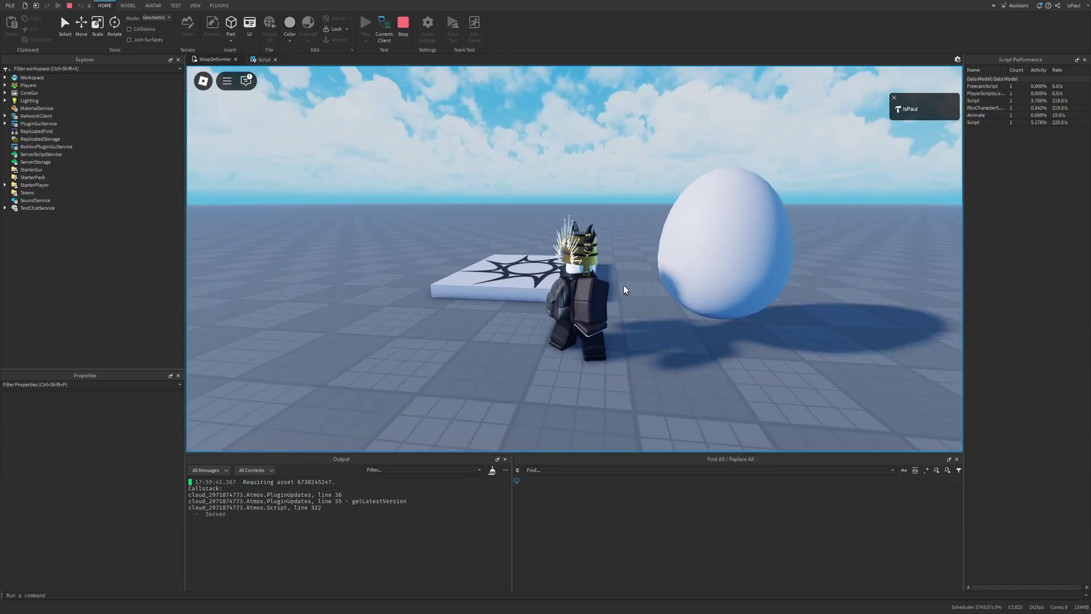
Walk the character around the sphere in a playtest to watch its vertical stretch from several angles, and end the playtest.
{"action": "right_click_drag", "start_coordinate": [623, 285], "coordinate": [662, 247]}
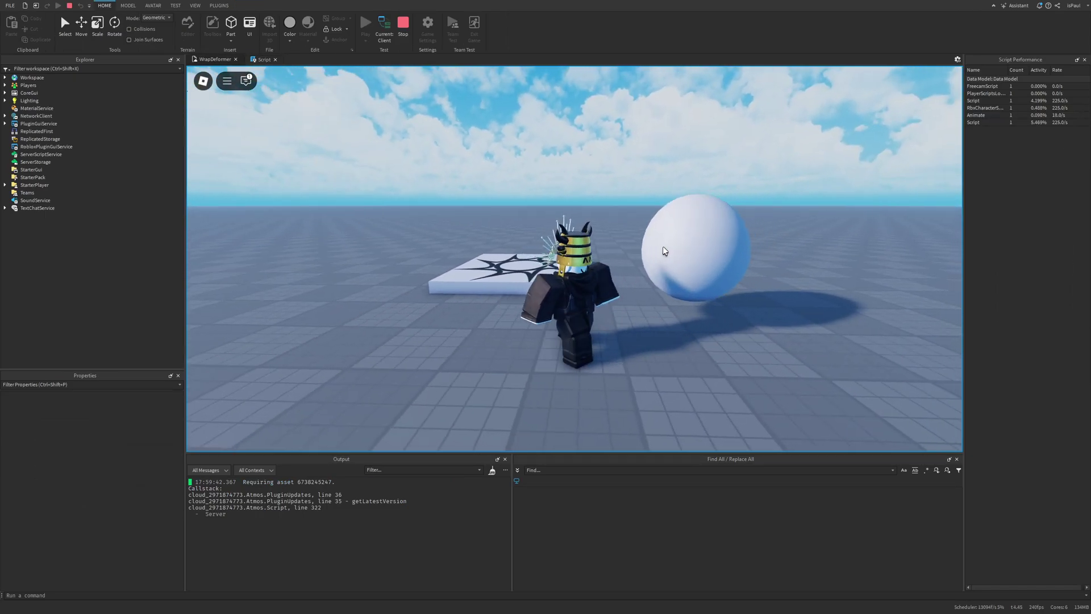
{"action": "key", "text": "s"}
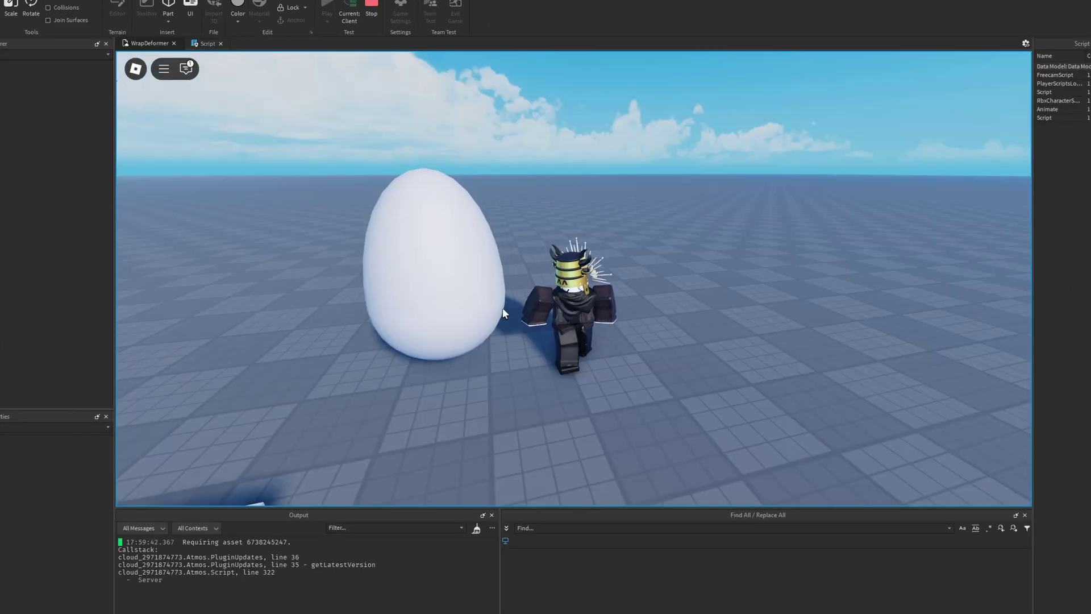
{"action": "right_click_drag", "start_coordinate": [502, 308], "coordinate": [482, 298]}
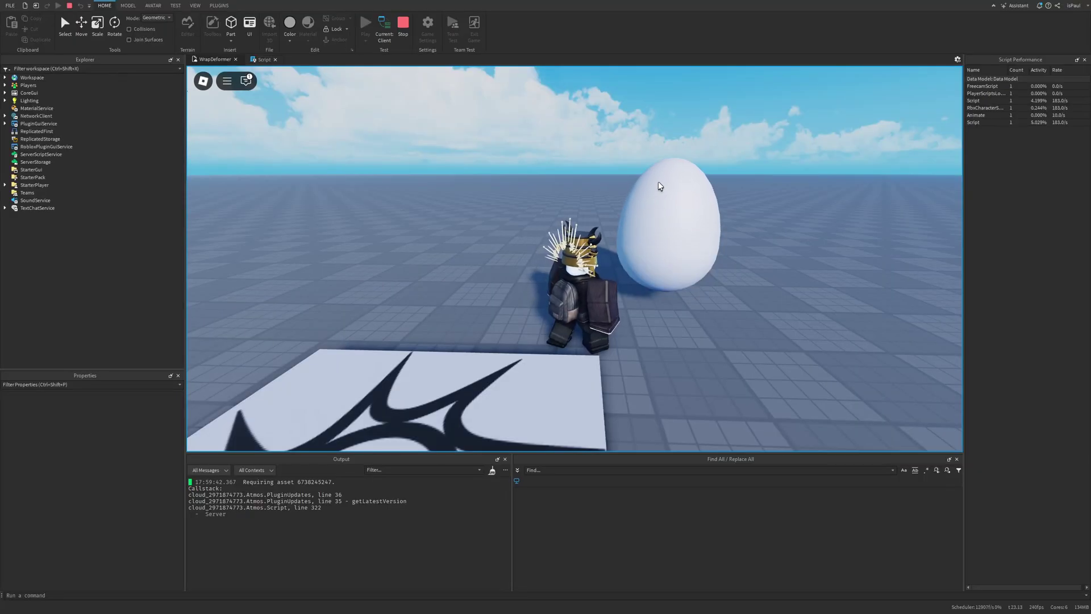
{"action": "key", "text": "a"}
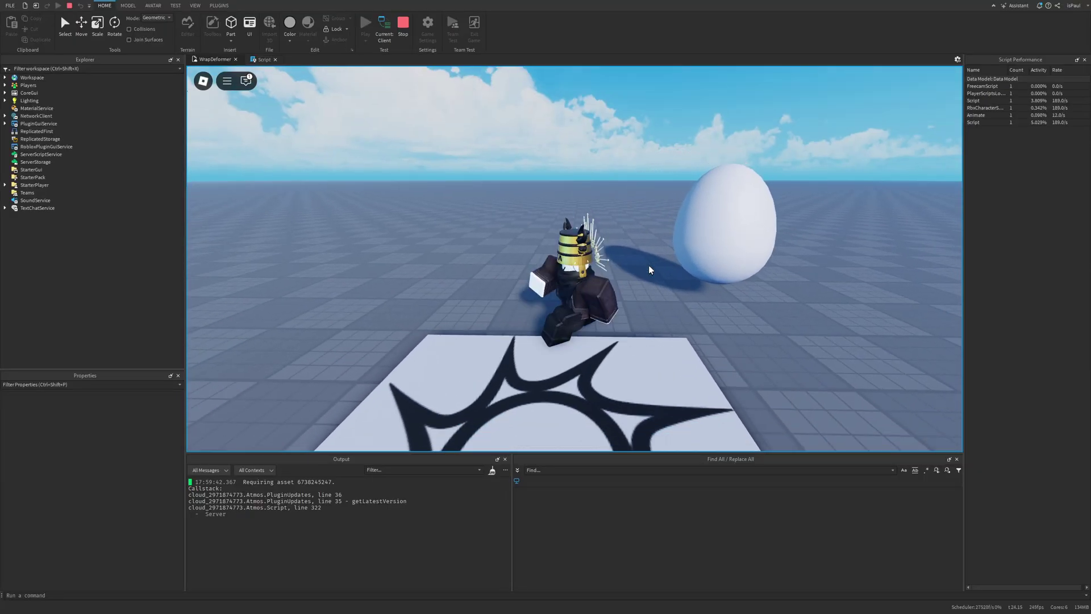
{"action": "key", "text": "d"}
{"action": "key", "text": "w"}
{"action": "key", "text": "a"}
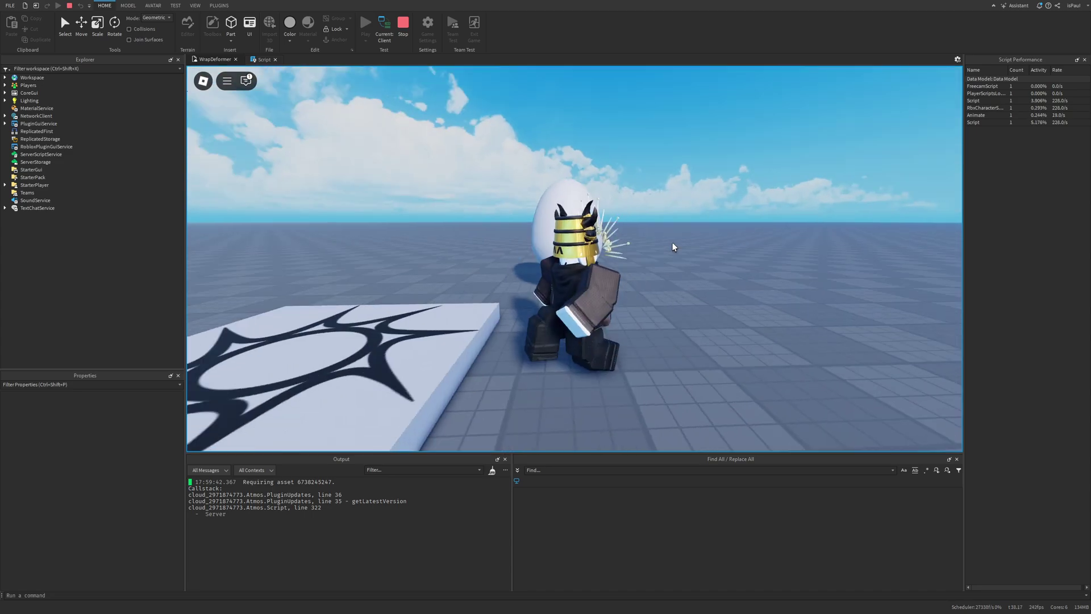
{"action": "key", "text": "s"}
{"action": "right_click_drag", "start_coordinate": [673, 242], "coordinate": [712, 200]}
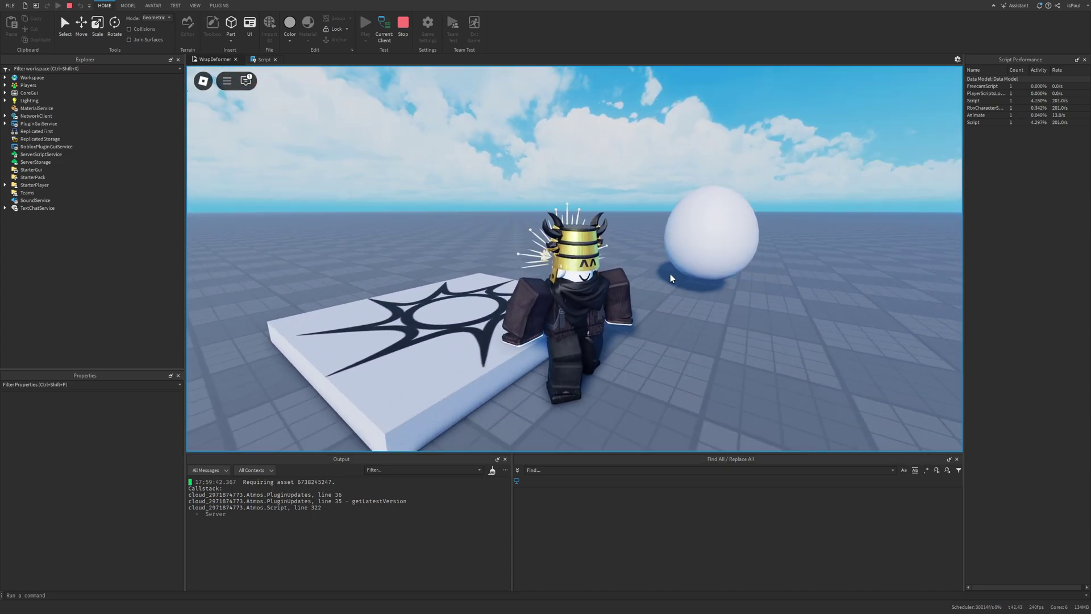
{"action": "key", "text": "shift+F5"}
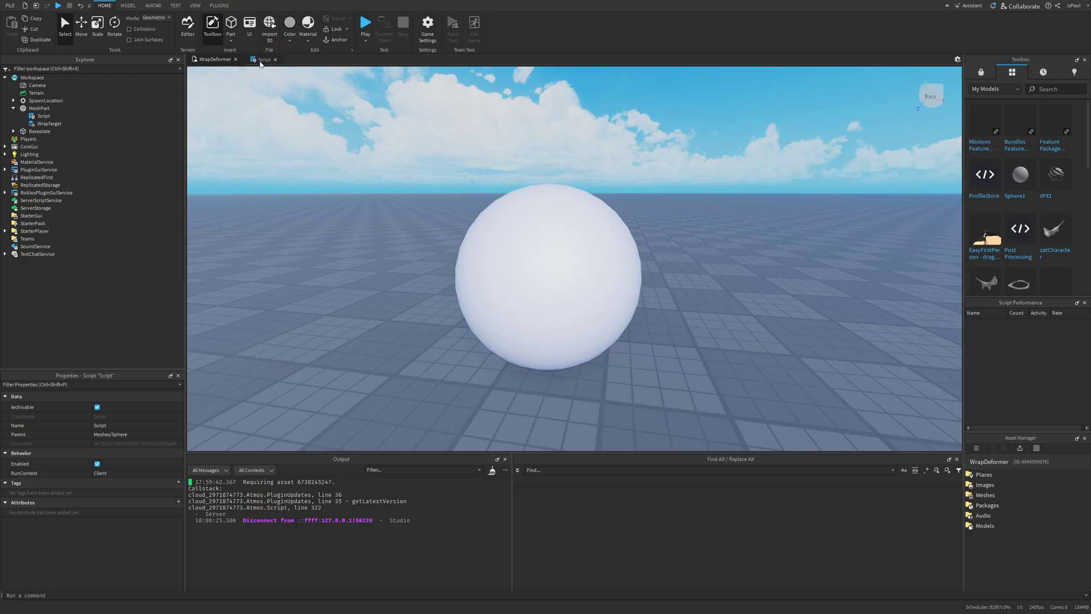
In the script's p1 calculation, set the minimum of the math.clamp call on p0.Y to -100.
{"action": "left_click", "coordinate": [261, 60]}
{"action": "scroll", "coordinate": [568, 256], "scroll_direction": "down", "scroll_amount": 6}
{"action": "double_click", "coordinate": [624, 212]}
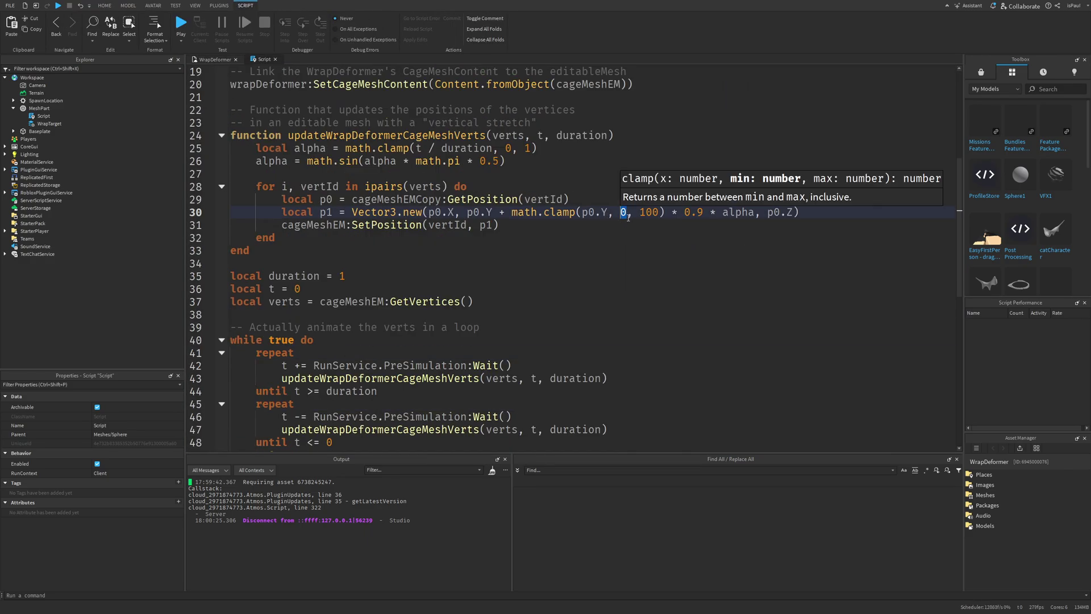
{"action": "double_click", "coordinate": [559, 213]}
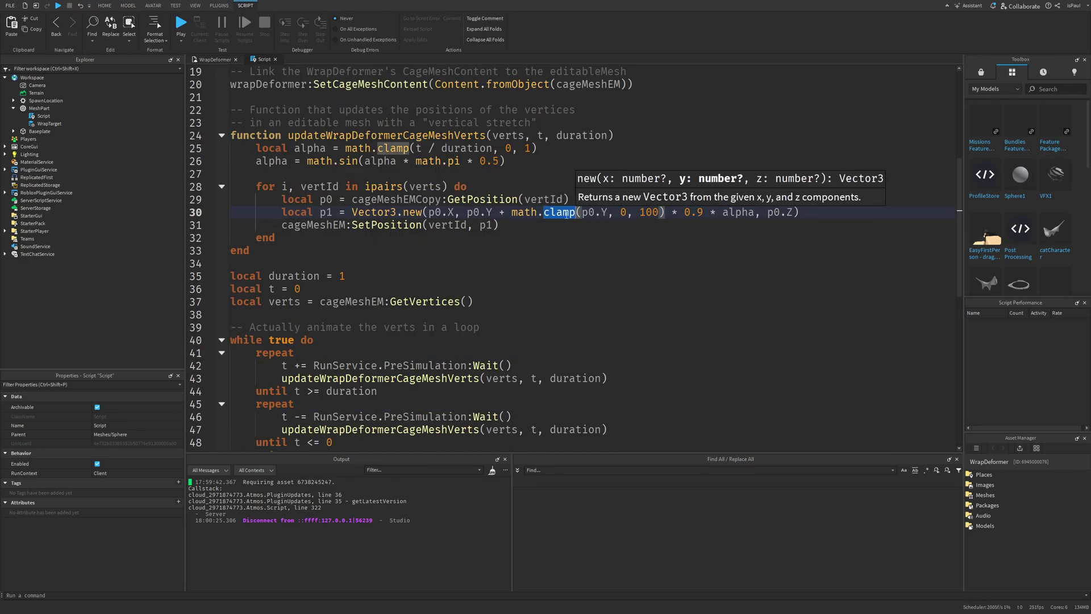
{"action": "double_click", "coordinate": [622, 213]}
{"action": "type", "text": "-100"}
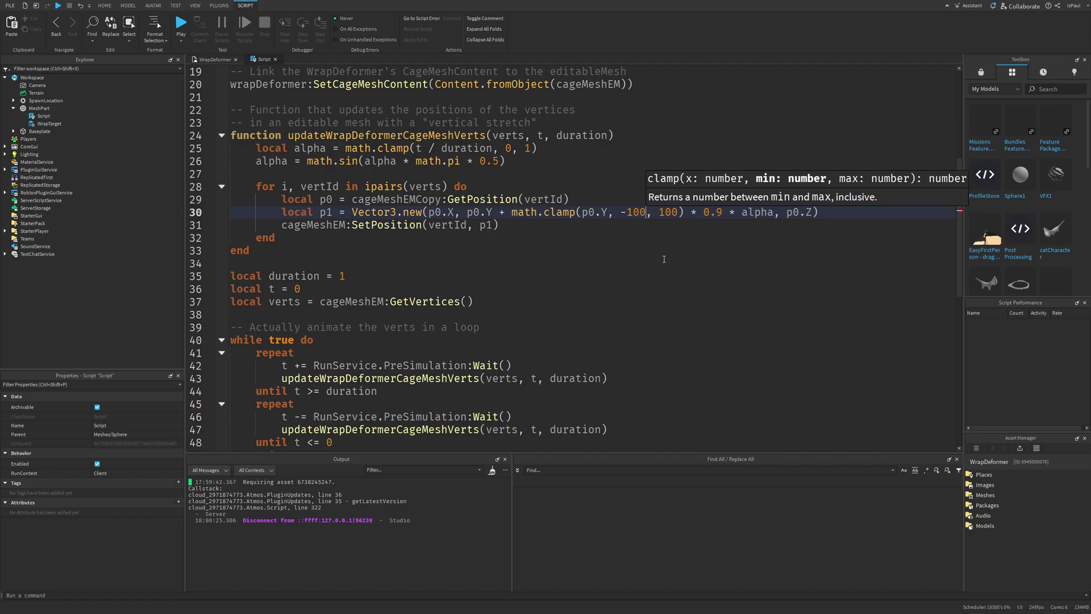
Playtest the place to view the sphere deforming with the new clamp minimum, and stop the test.
{"action": "key", "text": "F5"}
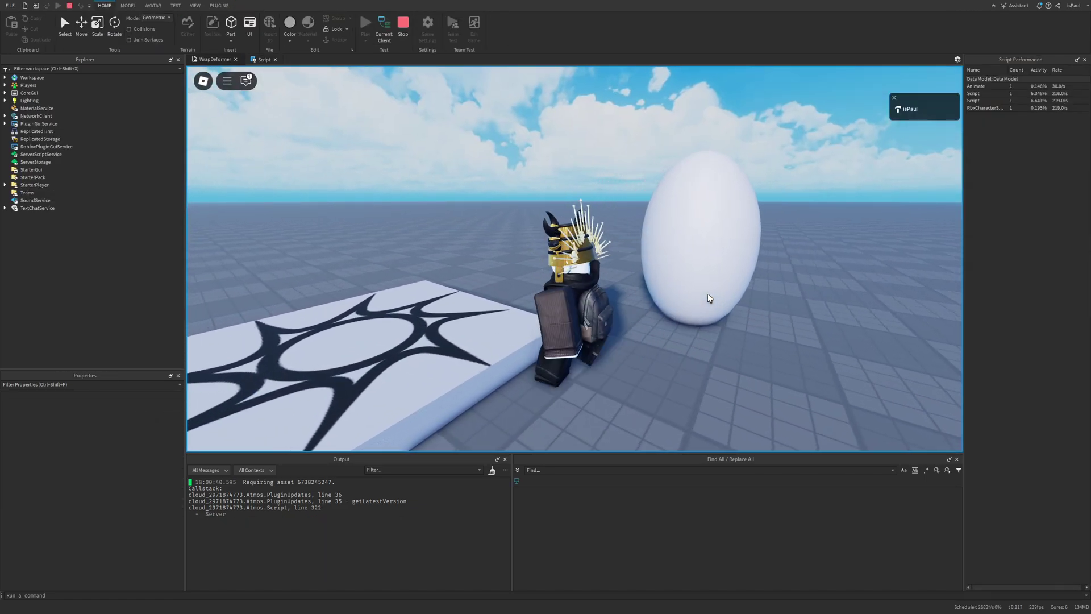
{"action": "key", "text": "s"}
{"action": "key", "text": "w"}
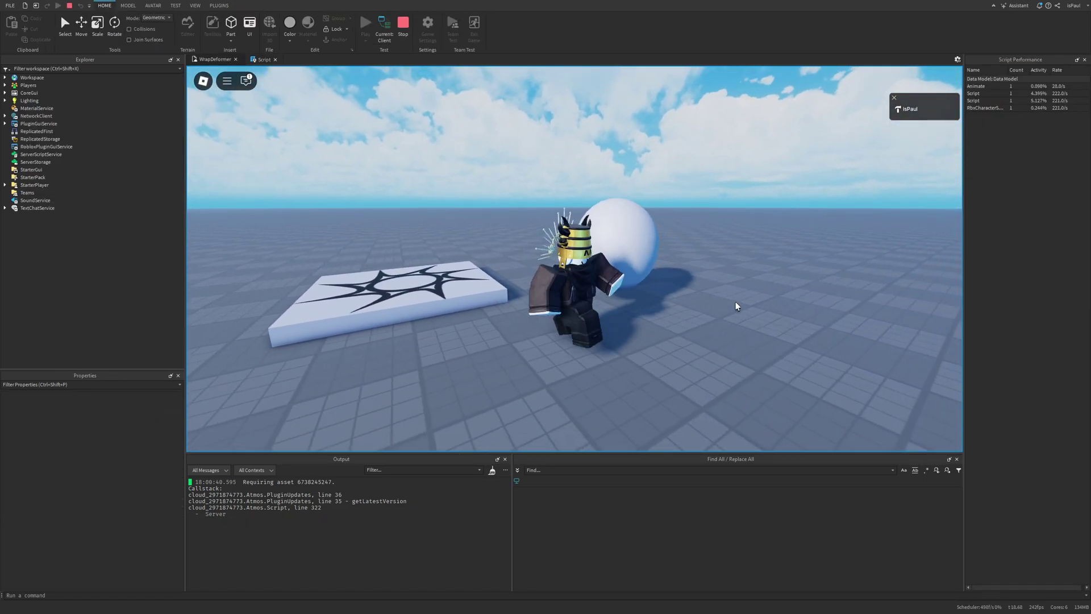
{"action": "key", "text": "s"}
{"action": "key", "text": "shift+F5"}
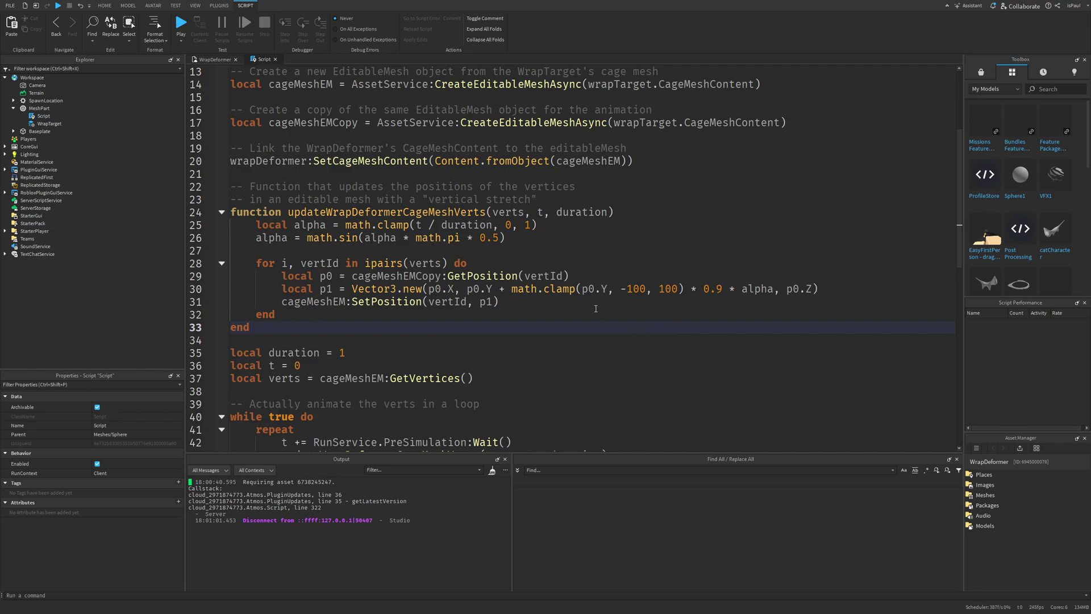
Replace the X component of the p1 vector with p0.X + math.clamp(p0.X, -100, 100) * 0.9 * alpha.
{"action": "mouse_move", "coordinate": [466, 289]}
{"action": "left_mouse_down"}
{"action": "mouse_move", "coordinate": [614, 289]}
{"action": "mouse_move", "coordinate": [499, 301]}
{"action": "mouse_move", "coordinate": [773, 289]}
{"action": "mouse_move", "coordinate": [455, 289]}
{"action": "left_mouse_up"}
{"action": "key", "text": "ctrl+c"}
{"action": "left_click", "coordinate": [570, 312]}
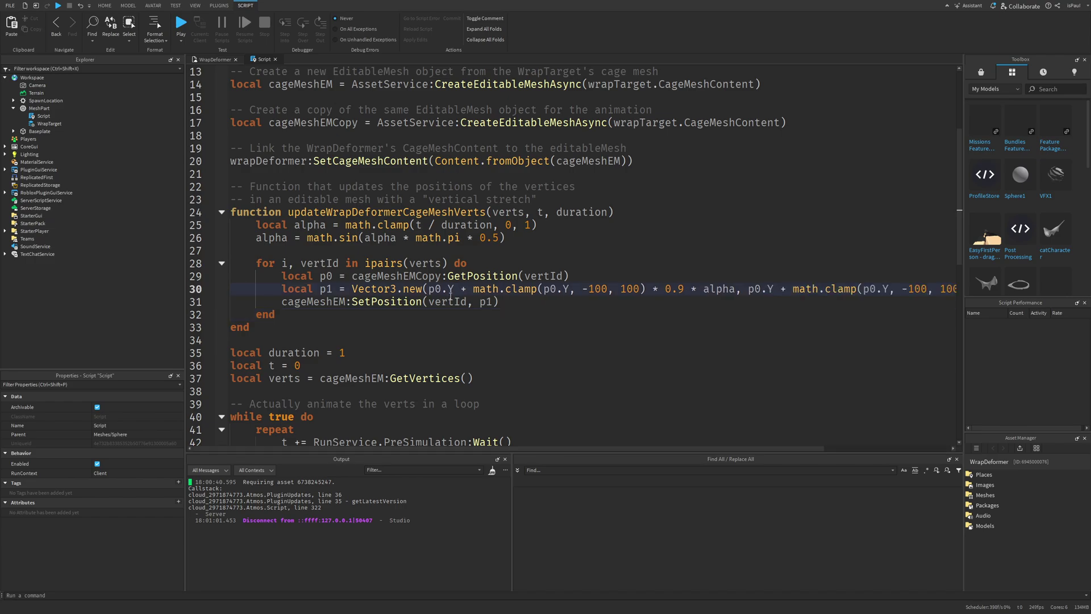
{"action": "key", "text": "ctrl+v"}
{"action": "type", "text": "X"}
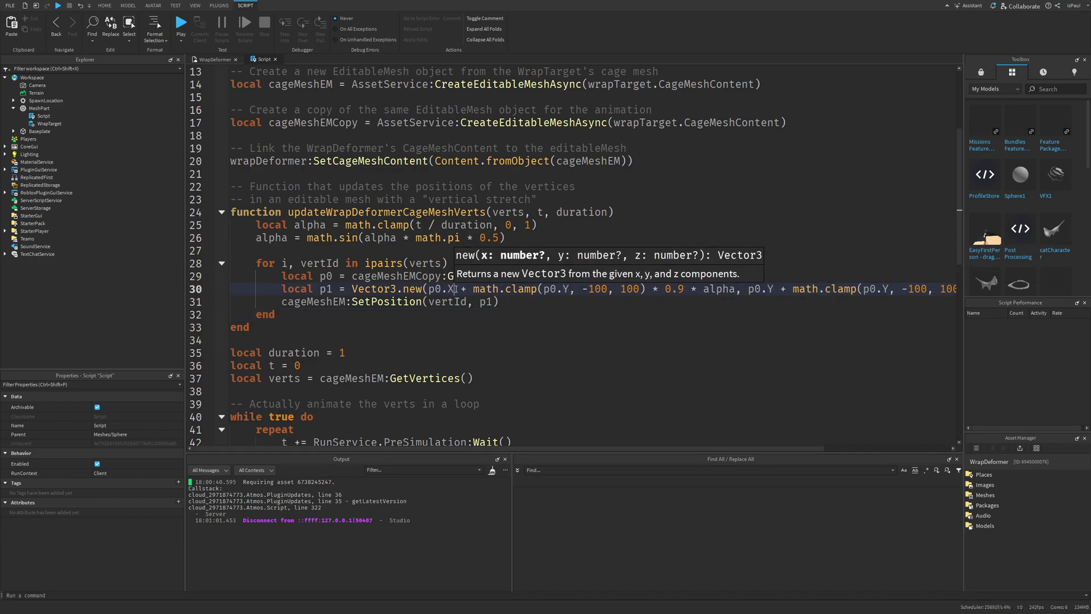
{"action": "double_click", "coordinate": [566, 288]}
{"action": "key", "text": "BackSpace"}
{"action": "type", "text": "X"}
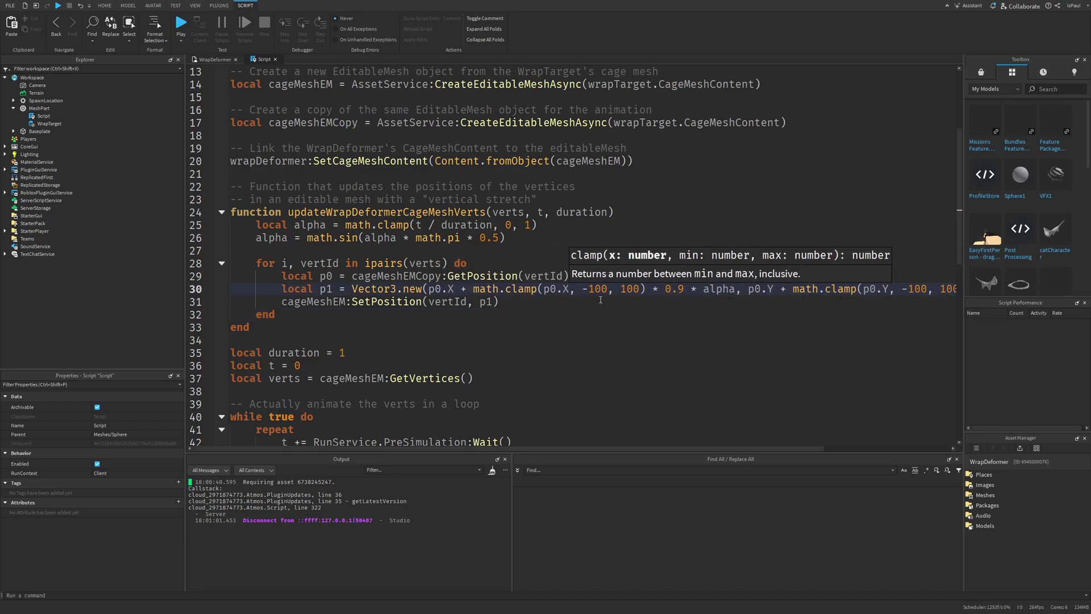
{"action": "scroll", "coordinate": [601, 299], "scroll_direction": "right", "scroll_amount": 3}
{"action": "left_click_drag", "start_coordinate": [285, 289], "coordinate": [540, 290]}
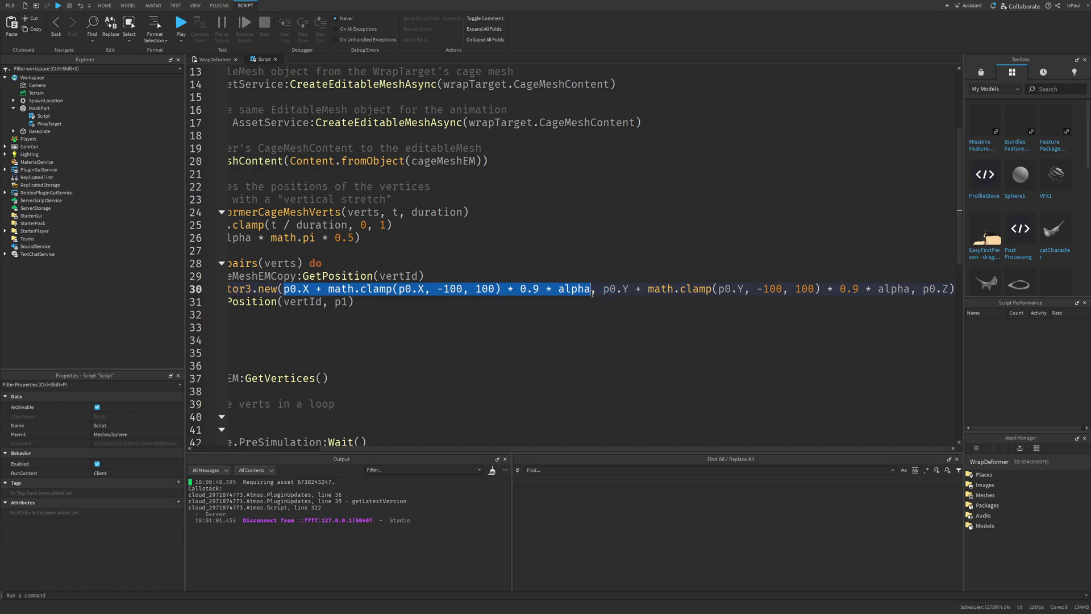
{"action": "left_click", "coordinate": [643, 314]}
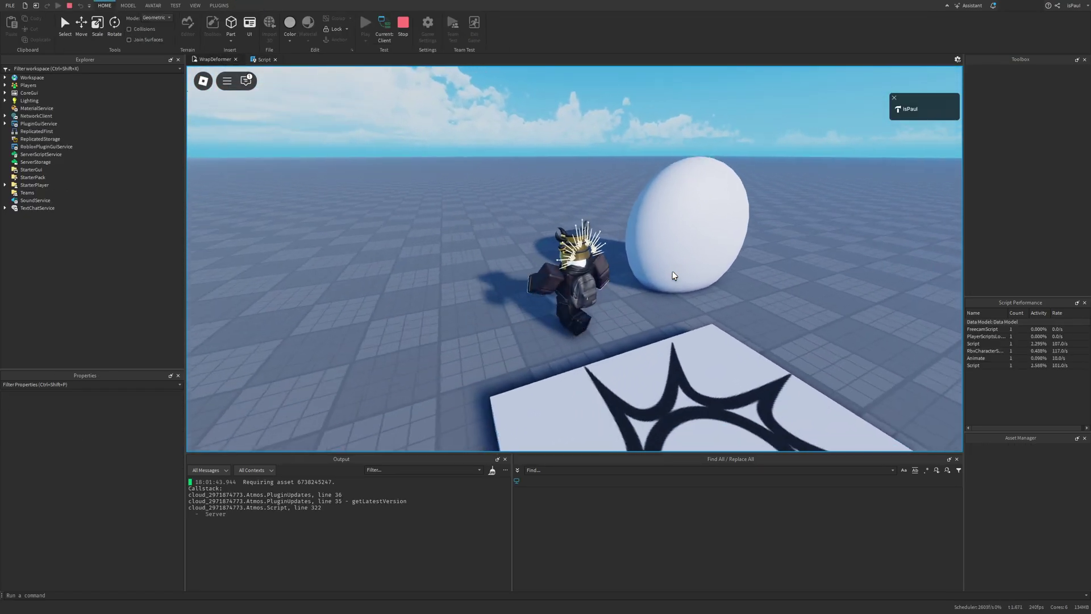
In a playtest, move the character and camera around the sphere to inspect its combined X and Y deformation.
{"action": "key", "text": "s"}
{"action": "right_click_drag", "start_coordinate": [711, 274], "coordinate": [685, 278]}
{"action": "key", "text": "space"}
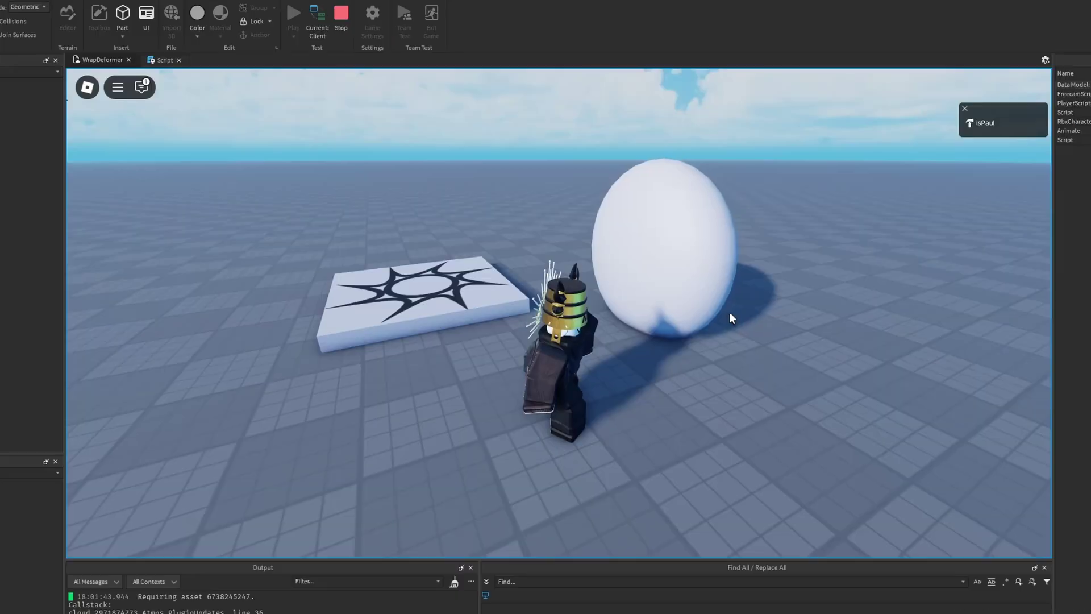
{"action": "key", "text": "s"}
{"action": "right_click_drag", "start_coordinate": [708, 259], "coordinate": [730, 367]}
{"action": "key", "text": "w"}
{"action": "key", "text": "s"}
{"action": "key", "text": "s"}
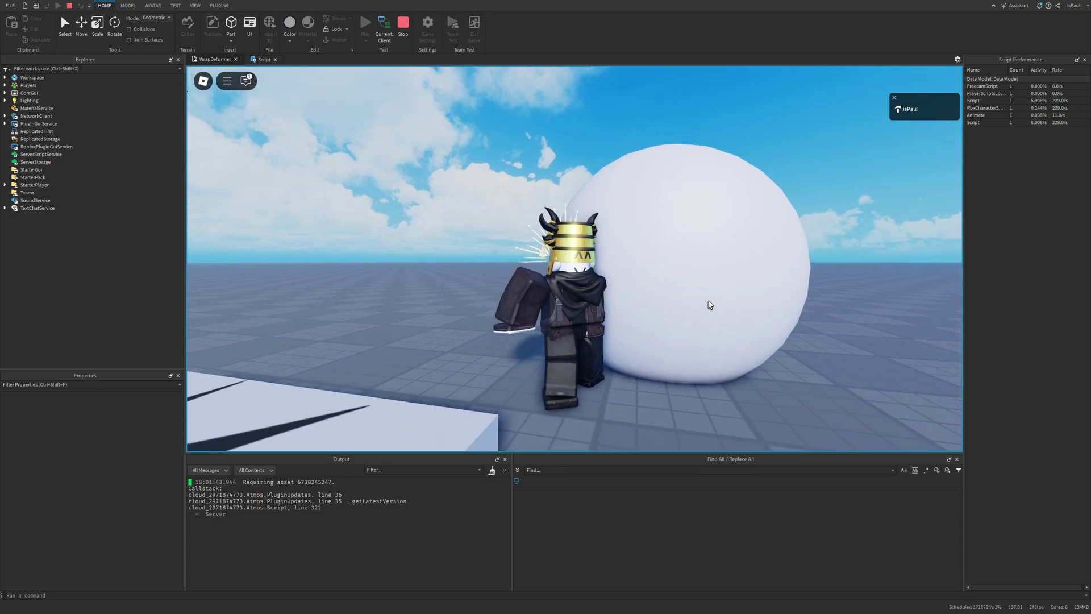
{"action": "key", "text": "w"}
{"action": "key", "text": "s"}
{"action": "right_click_drag", "start_coordinate": [710, 321], "coordinate": [738, 295]}
{"action": "key", "text": "d"}
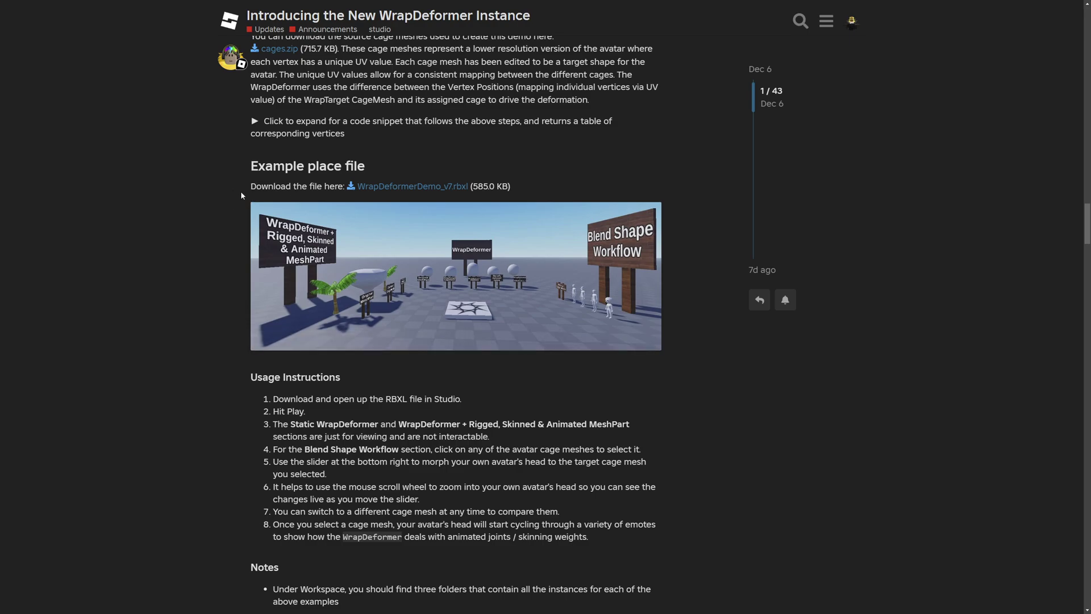
On the WrapDeformer announcement page, review the example place file section offering WrapDeformerDemo_v7.rbxl and its usage instructions.
{"action": "scroll", "coordinate": [240, 191], "scroll_direction": "down", "scroll_amount": 1}
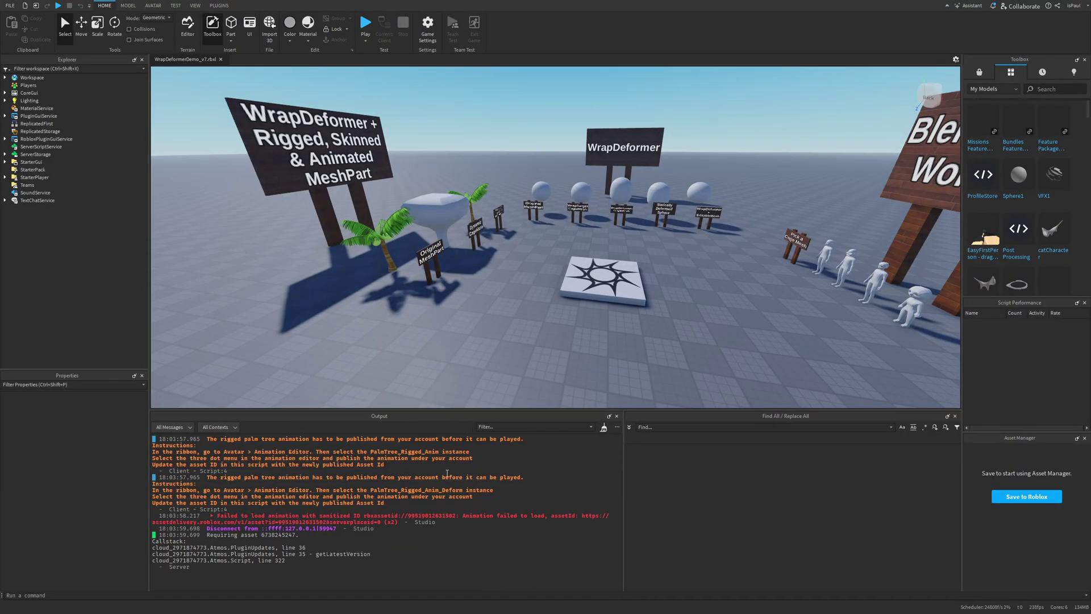
Open the script that issues the palm tree warning, read its animation publishing instructions, and look over the palm tree displays.
{"action": "left_click", "coordinate": [423, 449]}
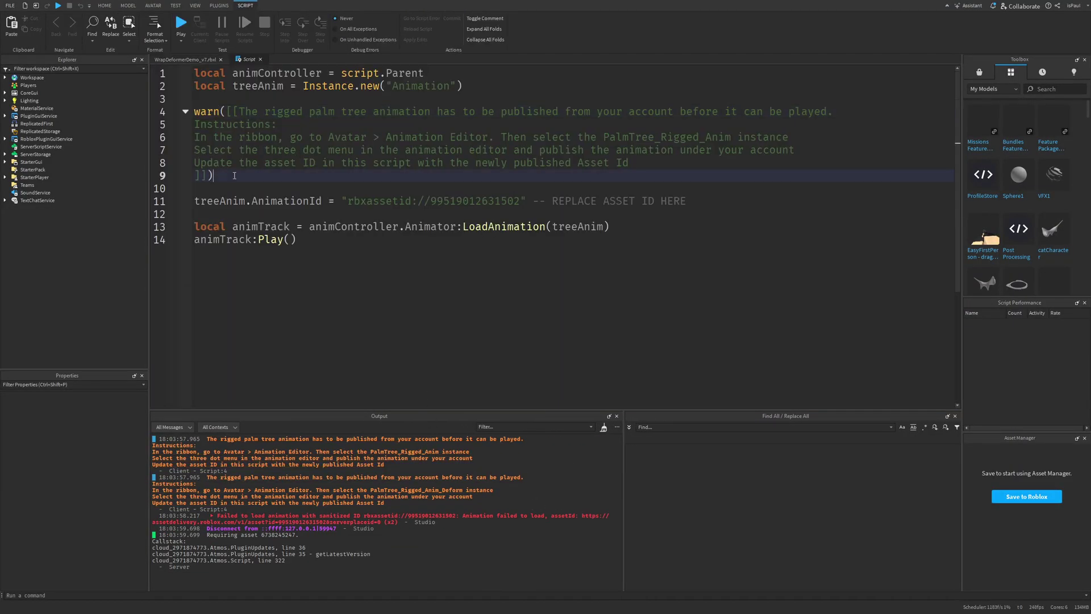
{"action": "left_click_drag", "start_coordinate": [234, 175], "coordinate": [207, 125]}
{"action": "left_click", "coordinate": [185, 59]}
{"action": "key", "text": "a"}
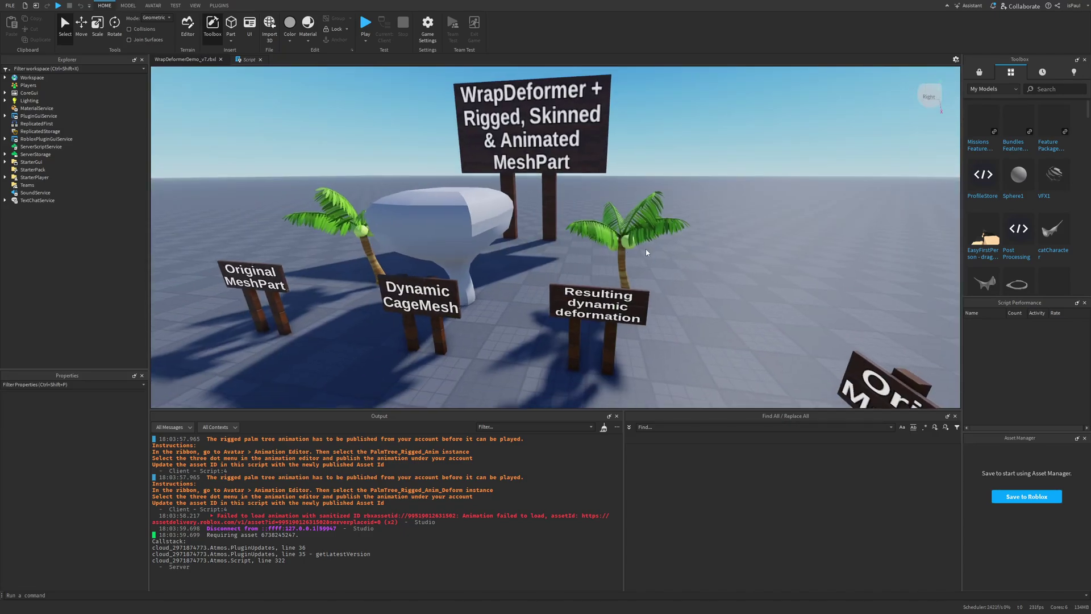
{"action": "key", "text": "d"}
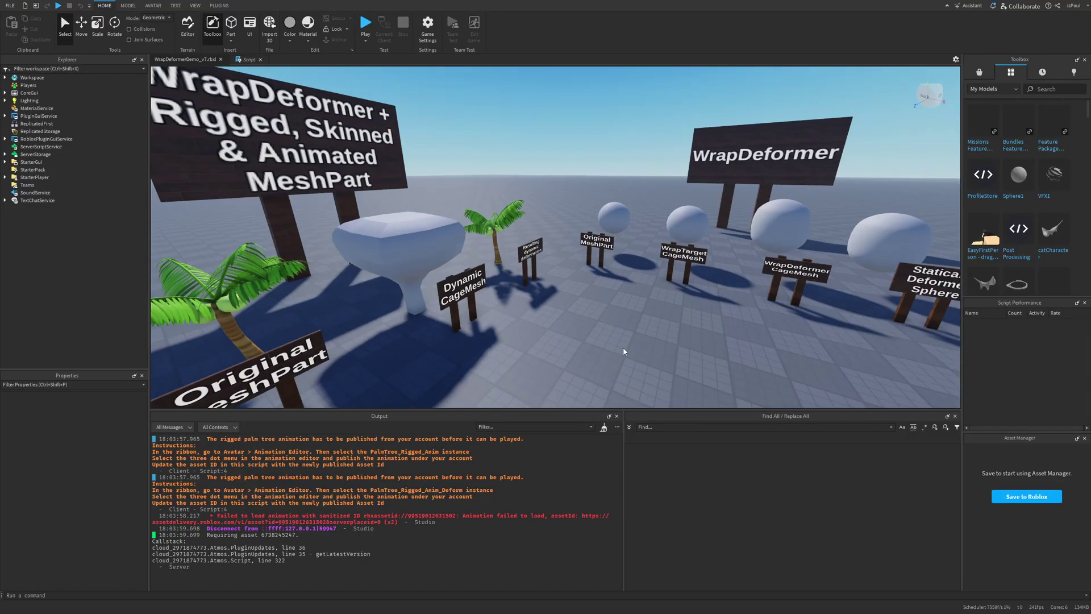
{"action": "key", "text": "d"}
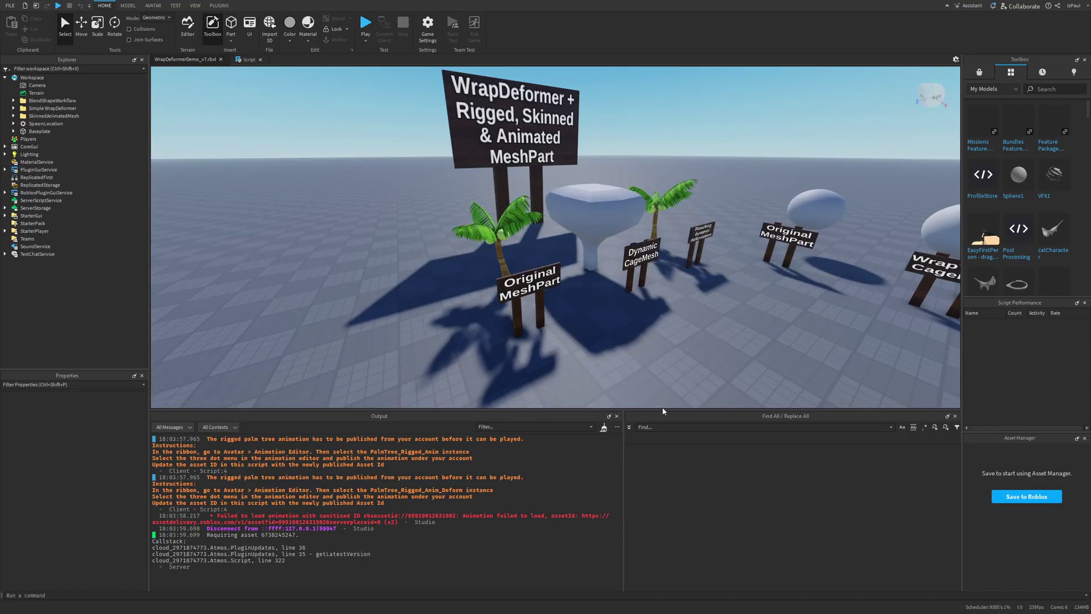
Open the Animation Editor and load the PalmTree_Rigged_Anim rig's animation clip into it.
{"action": "left_click_drag", "start_coordinate": [662, 409], "coordinate": [662, 463]}
{"action": "left_click", "coordinate": [215, 7]}
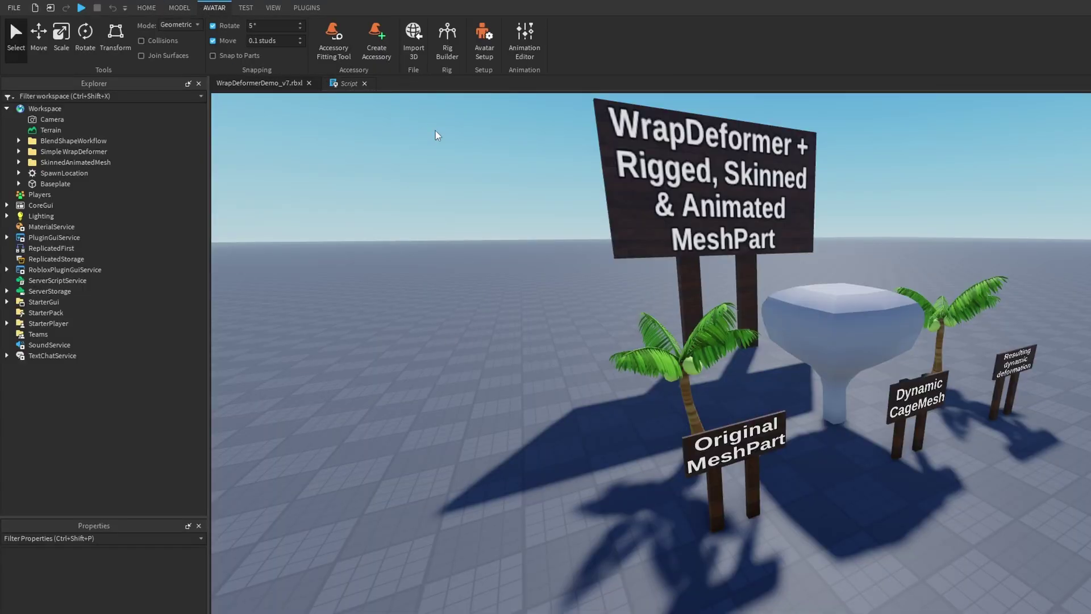
{"action": "left_click", "coordinate": [527, 49]}
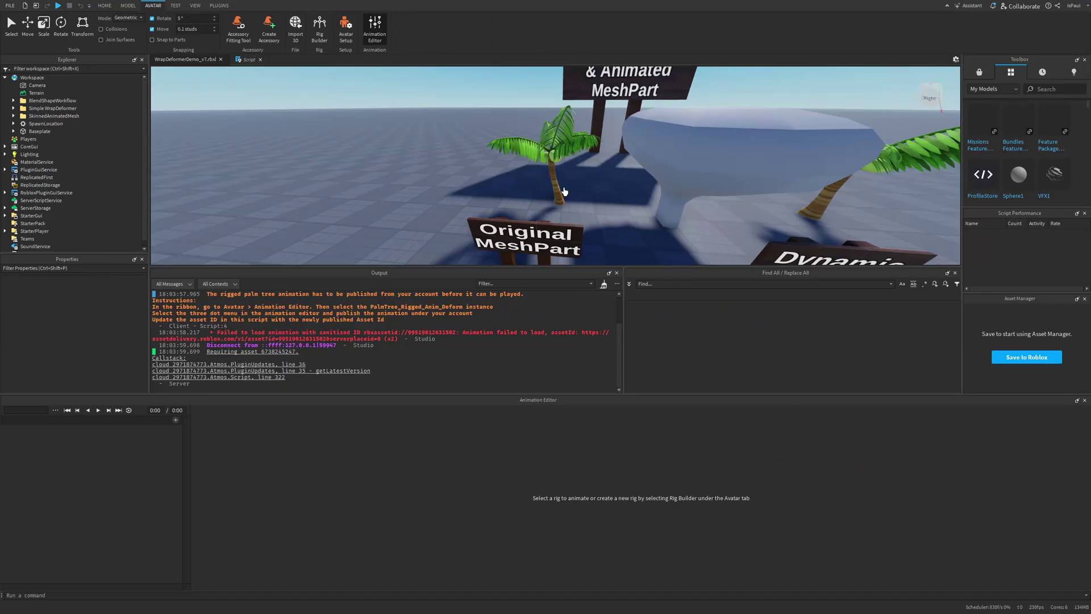
{"action": "left_click", "coordinate": [559, 193]}
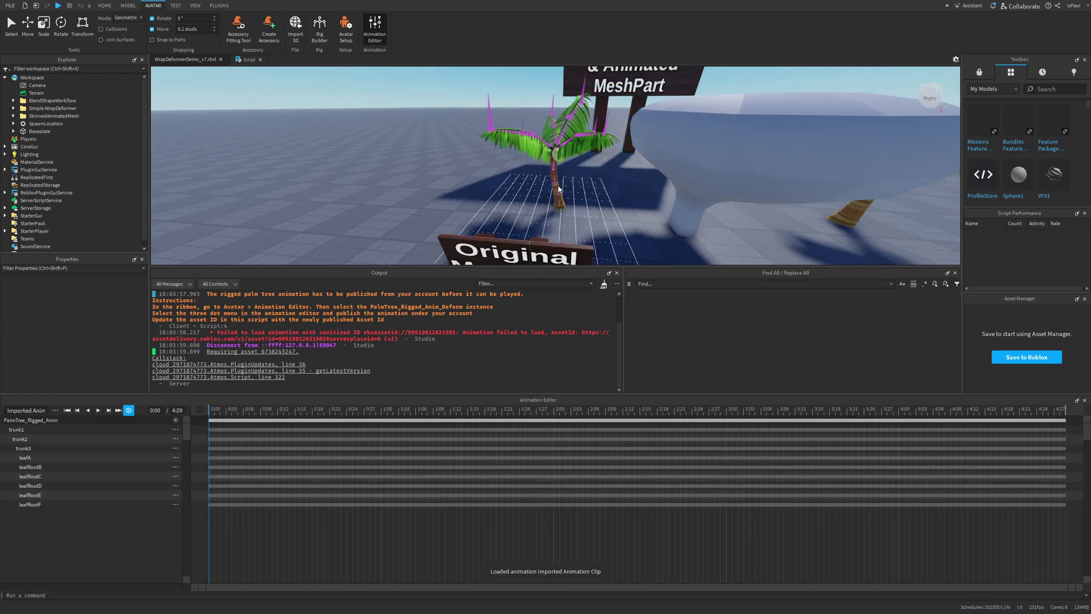
{"action": "scroll", "coordinate": [447, 459], "scroll_direction": "down", "scroll_amount": 1}
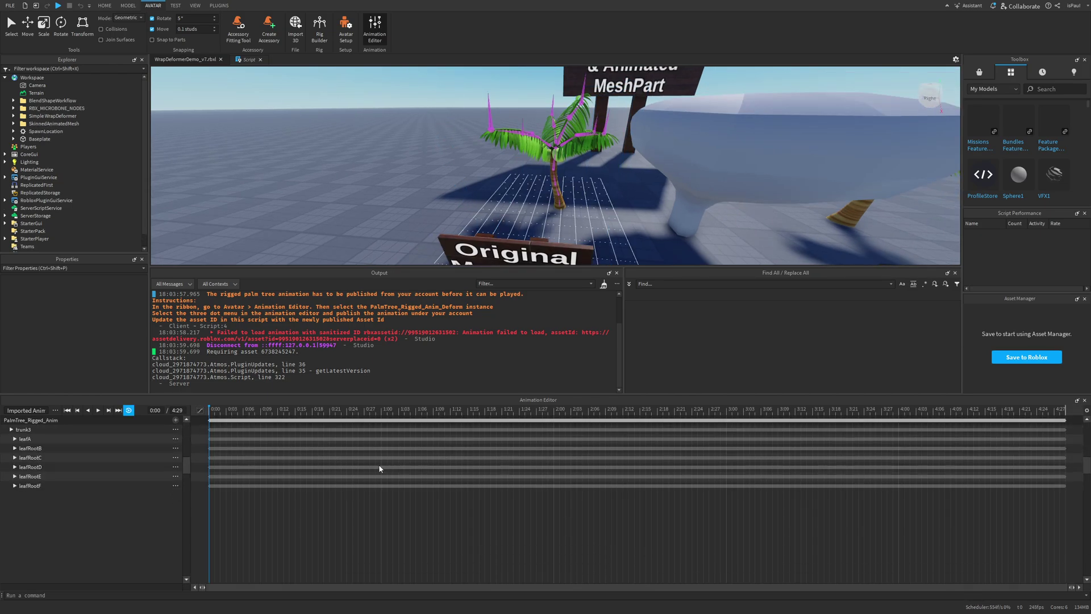
{"action": "scroll", "coordinate": [364, 433], "scroll_direction": "up", "scroll_amount": 1}
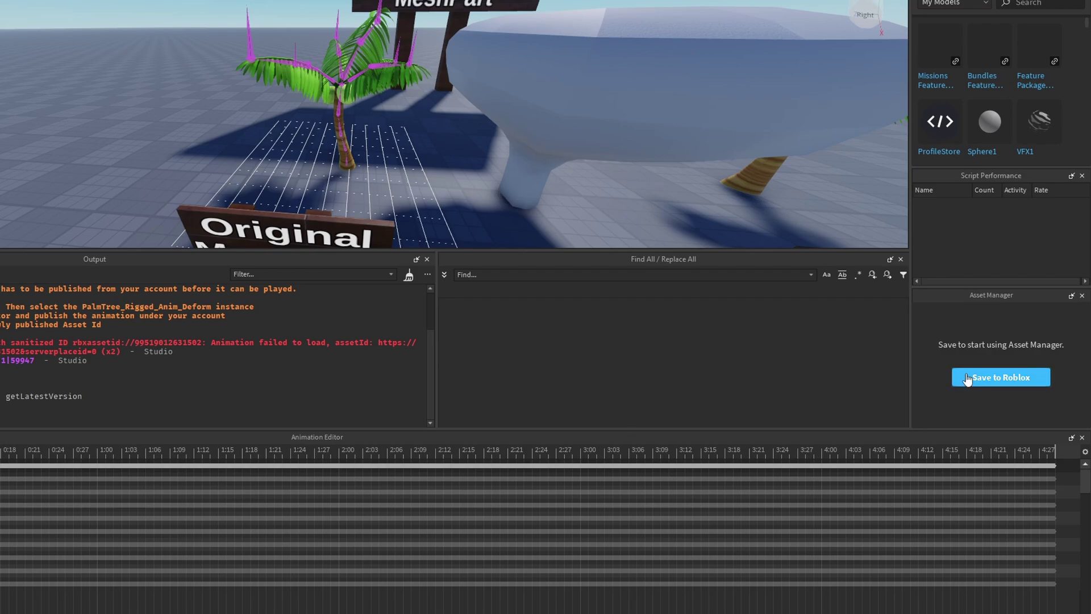
Save the place to Roblox with the name Untitled Game and the default options.
{"action": "left_click", "coordinate": [991, 379]}
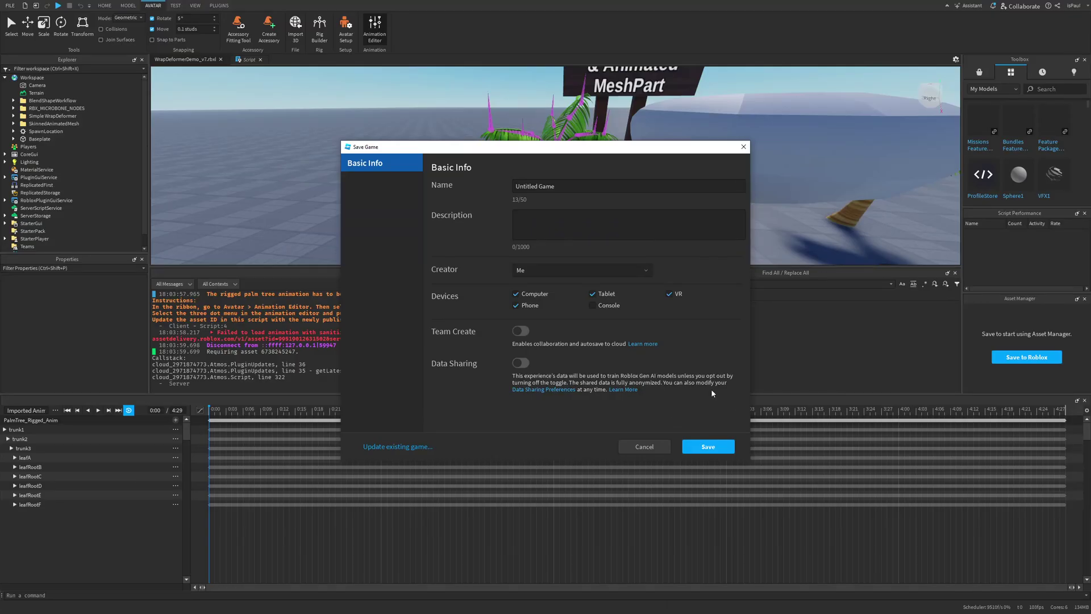
{"action": "left_click", "coordinate": [710, 447]}
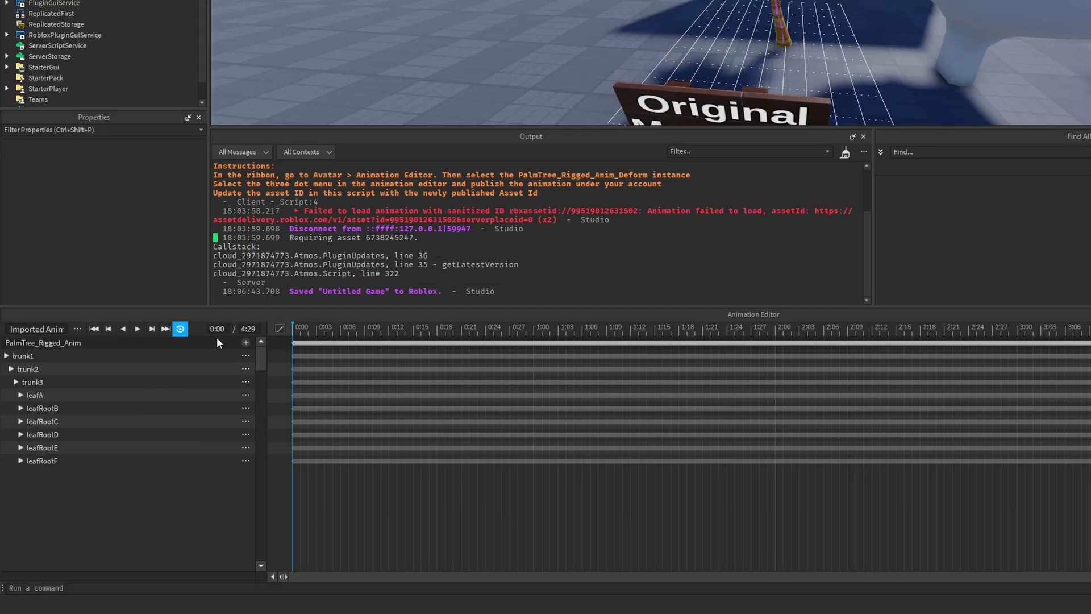
Publish the palm tree's imported animation clip to Roblox with the title palm and copy its asset ID.
{"action": "left_click", "coordinate": [79, 330]}
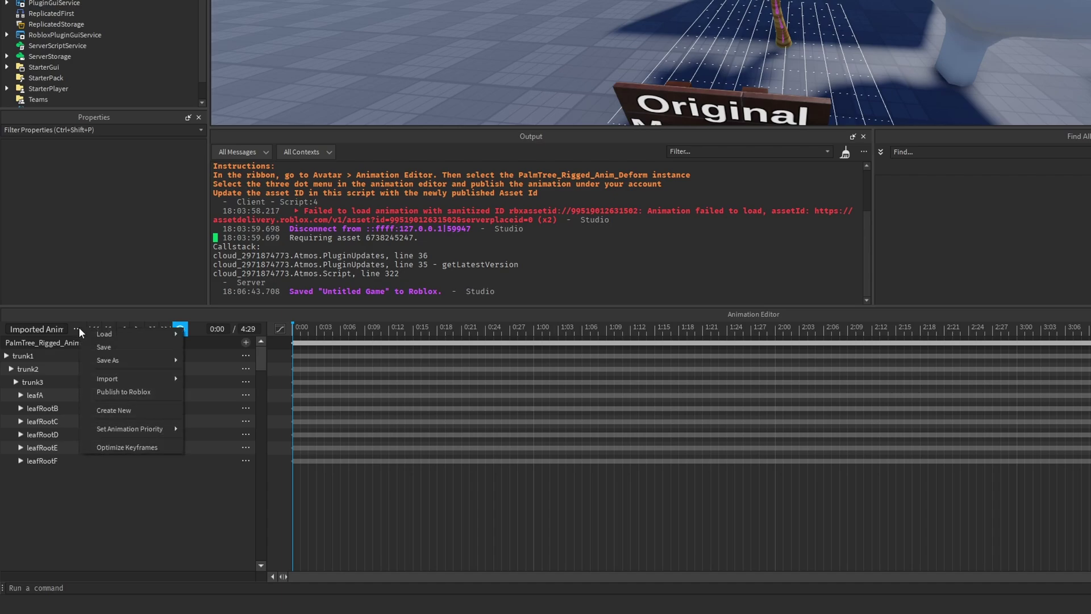
{"action": "left_click", "coordinate": [142, 391]}
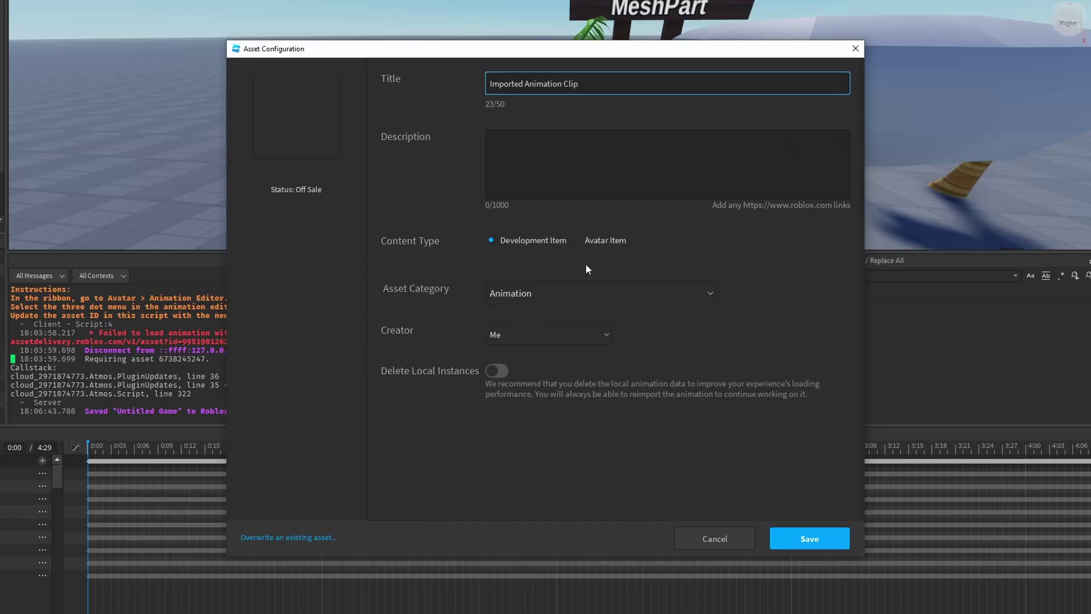
{"action": "type", "text": "palm"}
{"action": "left_click", "coordinate": [810, 538]}
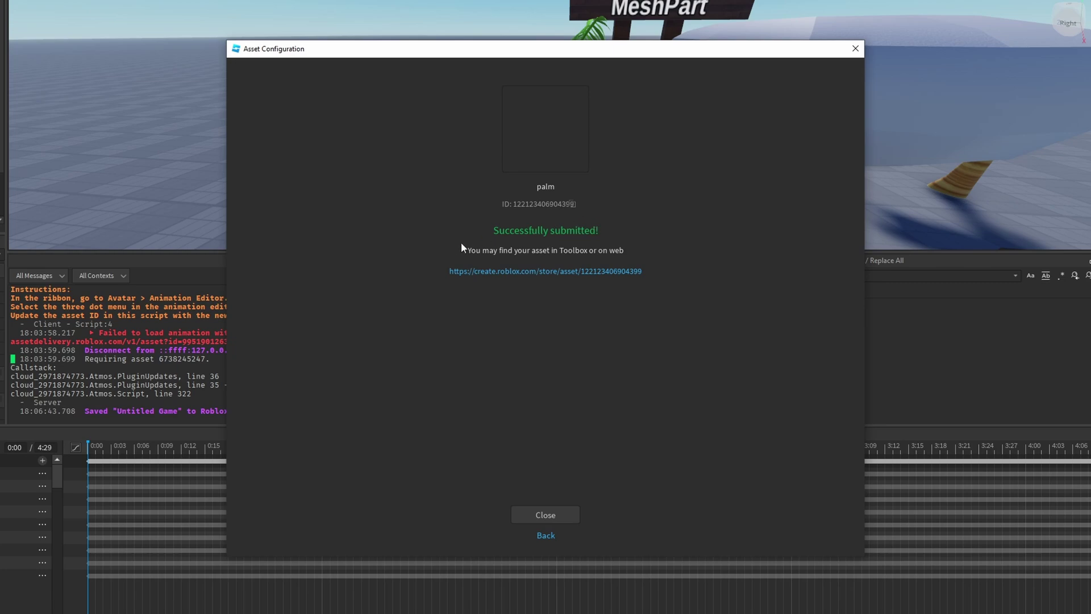
{"action": "left_click", "coordinate": [575, 203]}
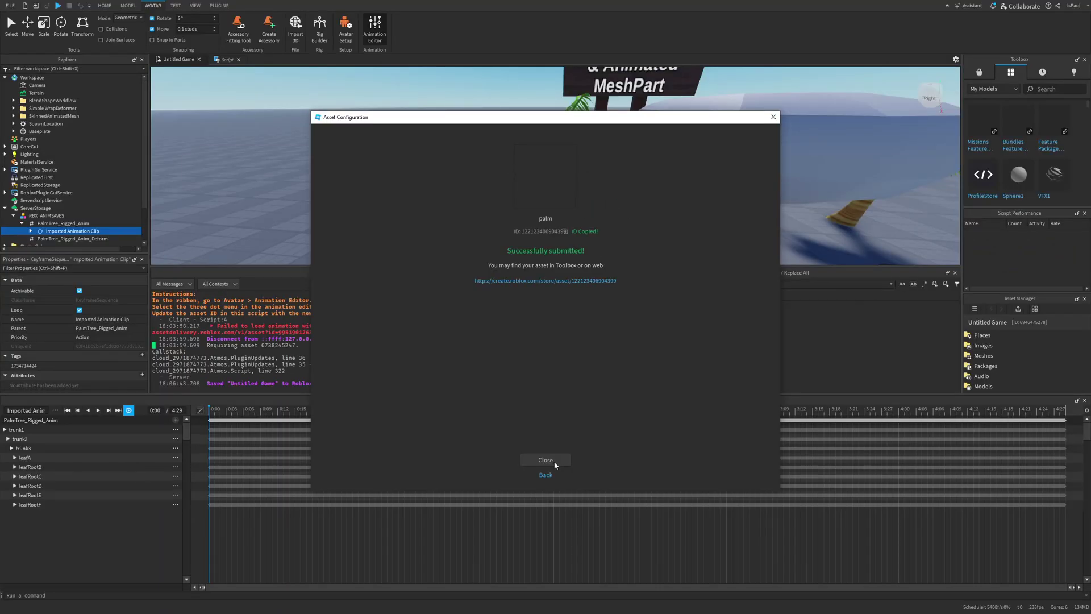
{"action": "left_click", "coordinate": [546, 460]}
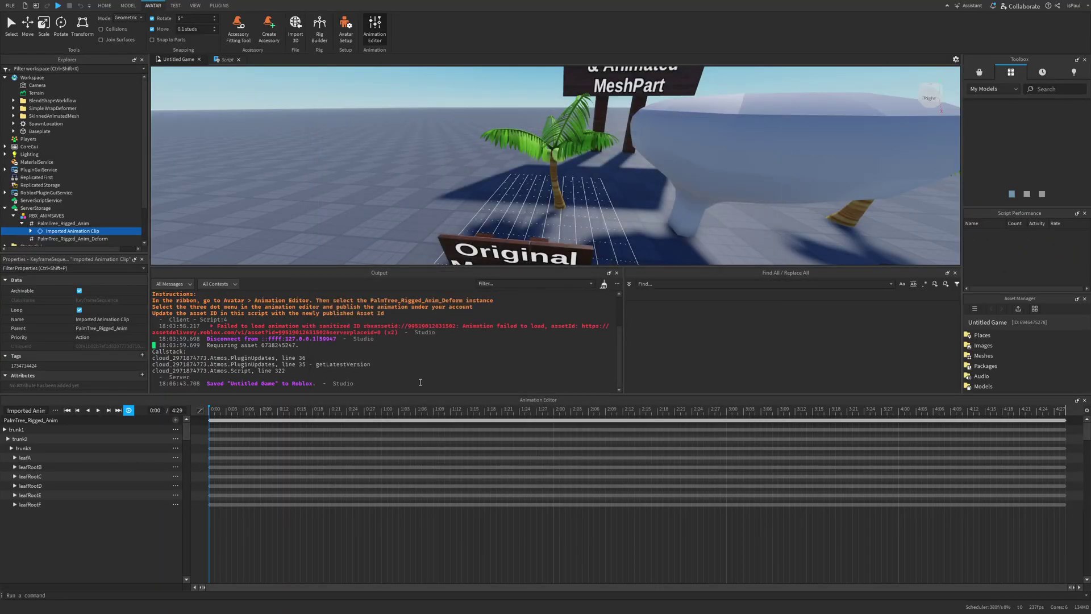
Close the Animation Editor and put the published animation's asset ID into the script under PalmTree_Rigged_Anim's AnimationController.
{"action": "left_click", "coordinate": [375, 39]}
{"action": "left_click", "coordinate": [490, 245]}
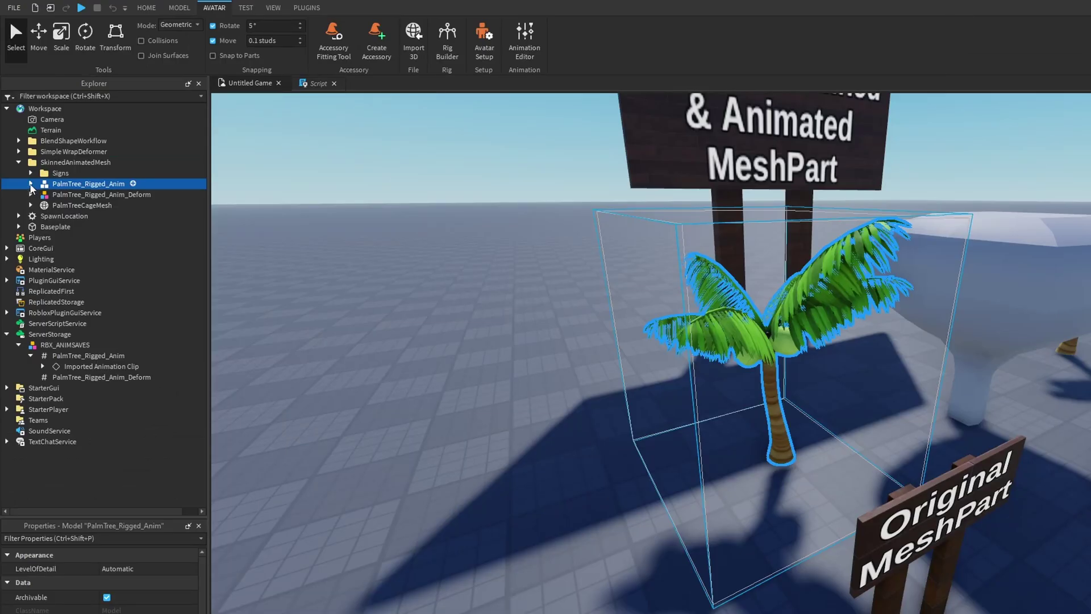
{"action": "left_click", "coordinate": [22, 131]}
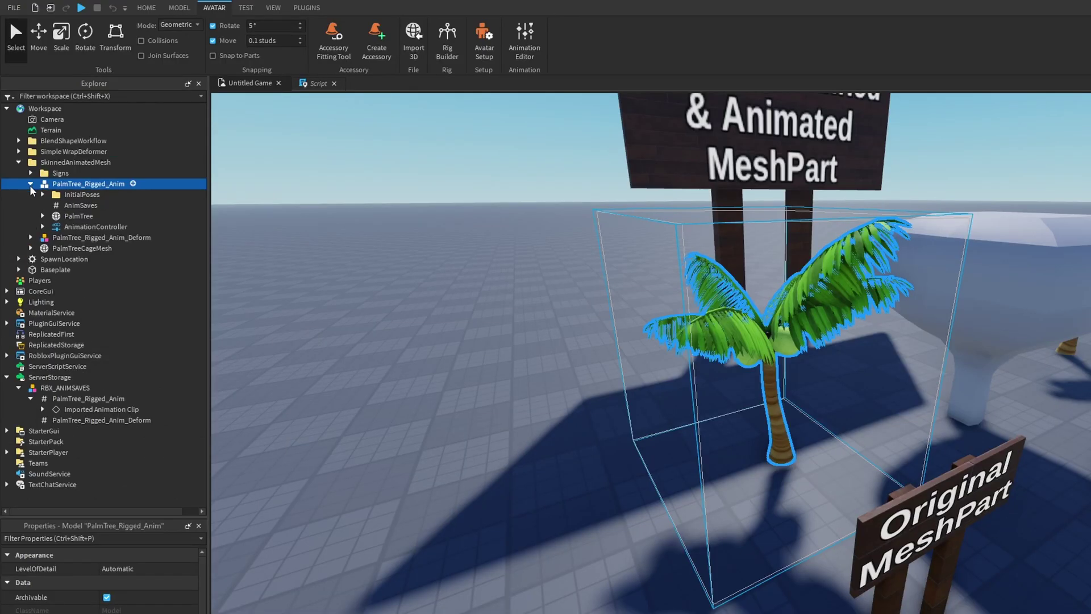
{"action": "left_click", "coordinate": [42, 227]}
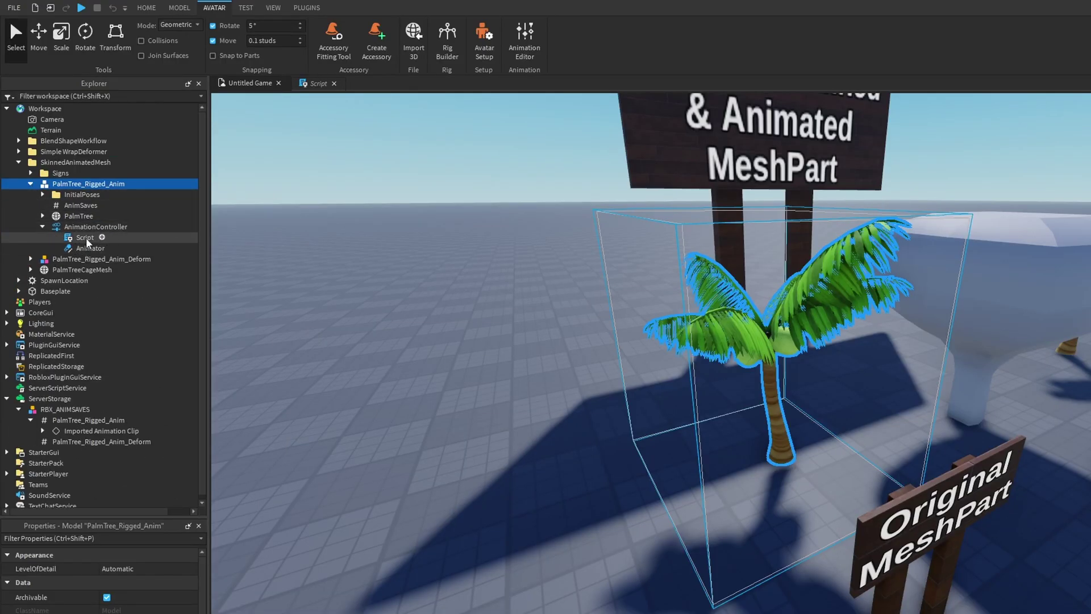
{"action": "double_click", "coordinate": [86, 238]}
{"action": "left_click", "coordinate": [474, 267]}
{"action": "left_click", "coordinate": [474, 298]}
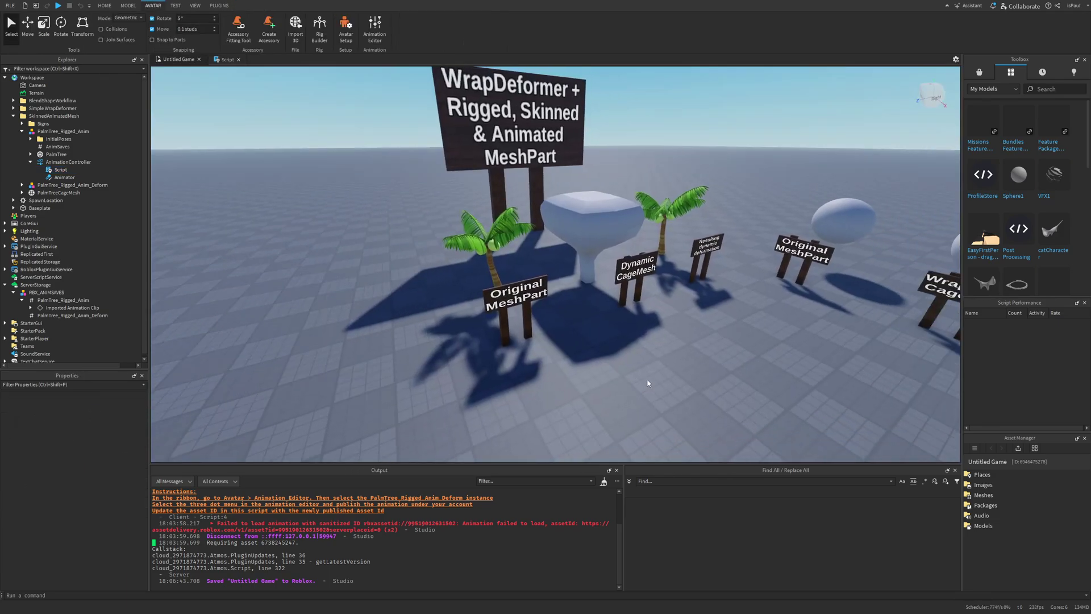
Replace the animation asset ID in the script under PalmTree_Rigged_Anim_Deform's AnimationController with the published one.
{"action": "scroll", "coordinate": [439, 315], "scroll_direction": "up", "scroll_amount": 5}
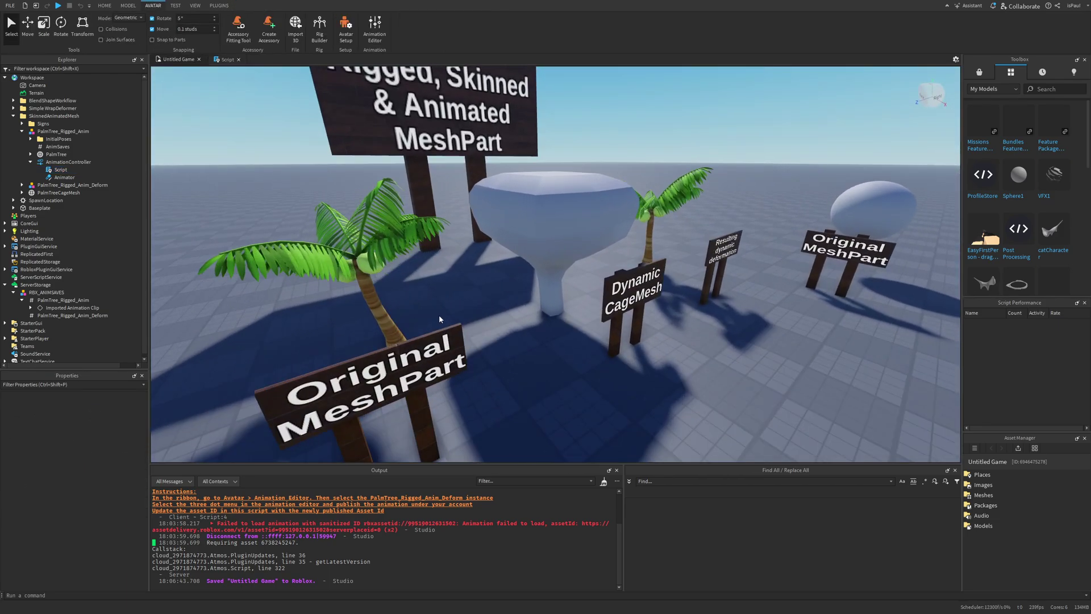
{"action": "left_click", "coordinate": [563, 262]}
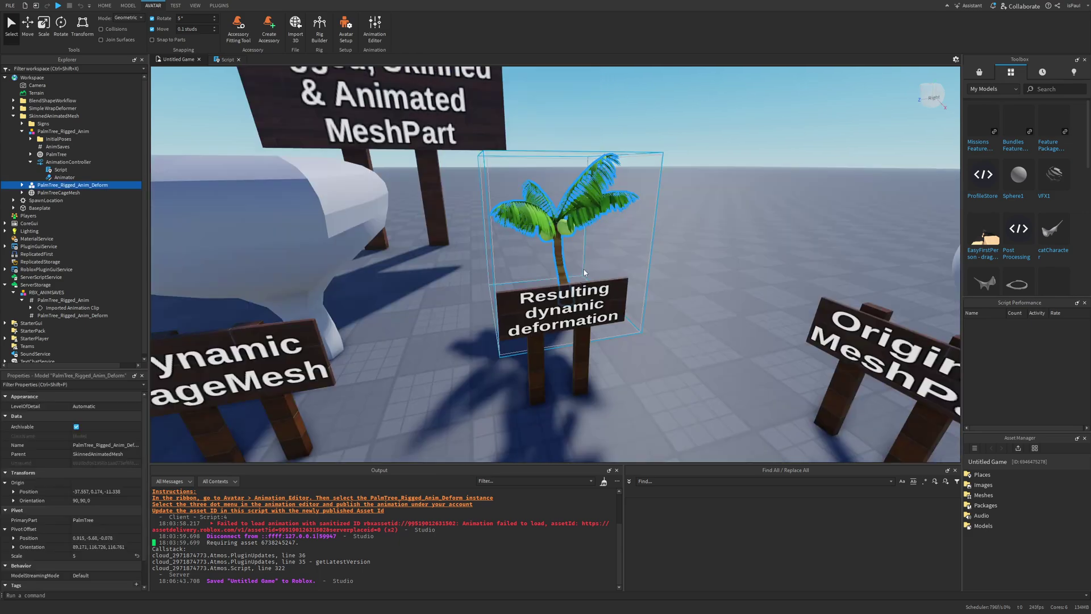
{"action": "left_click", "coordinate": [22, 185]}
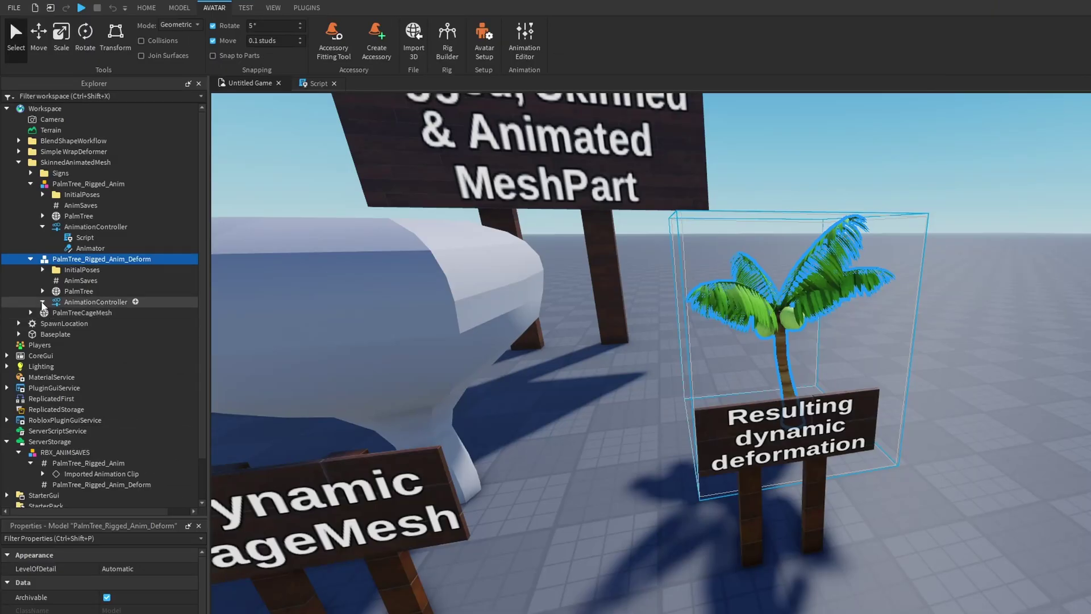
{"action": "left_click", "coordinate": [43, 302]}
{"action": "double_click", "coordinate": [86, 313]}
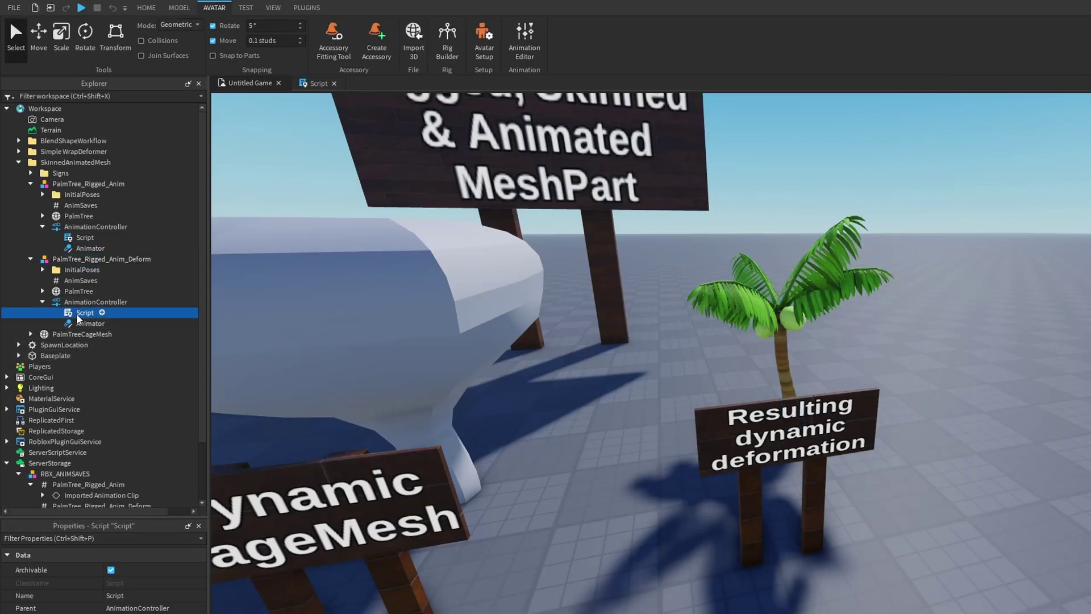
{"action": "double_click", "coordinate": [667, 282]}
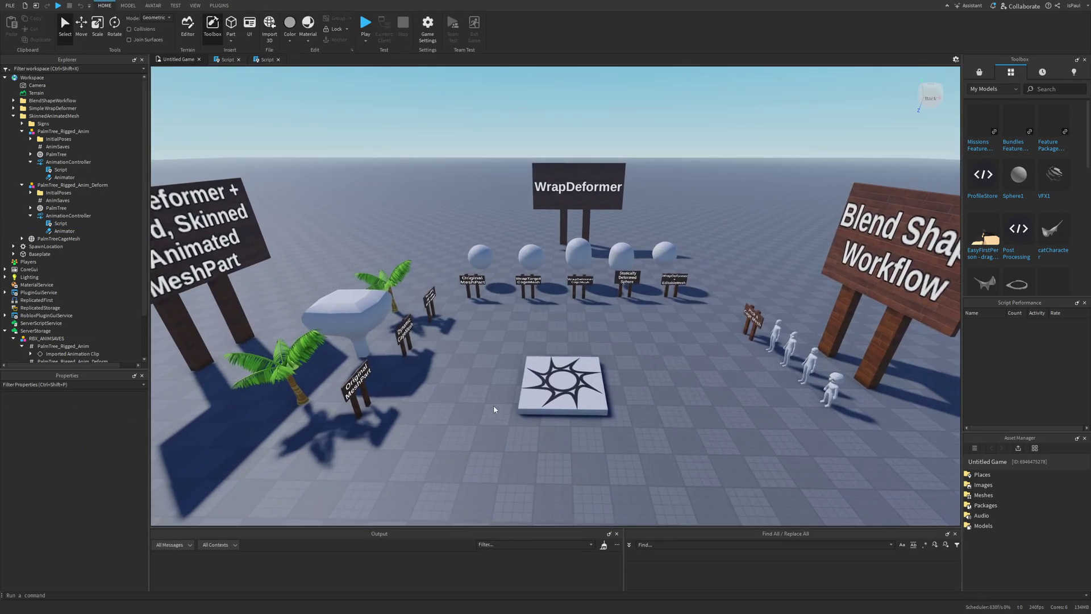
Enable the required security option in the game settings and save the settings.
{"action": "left_click", "coordinate": [428, 31]}
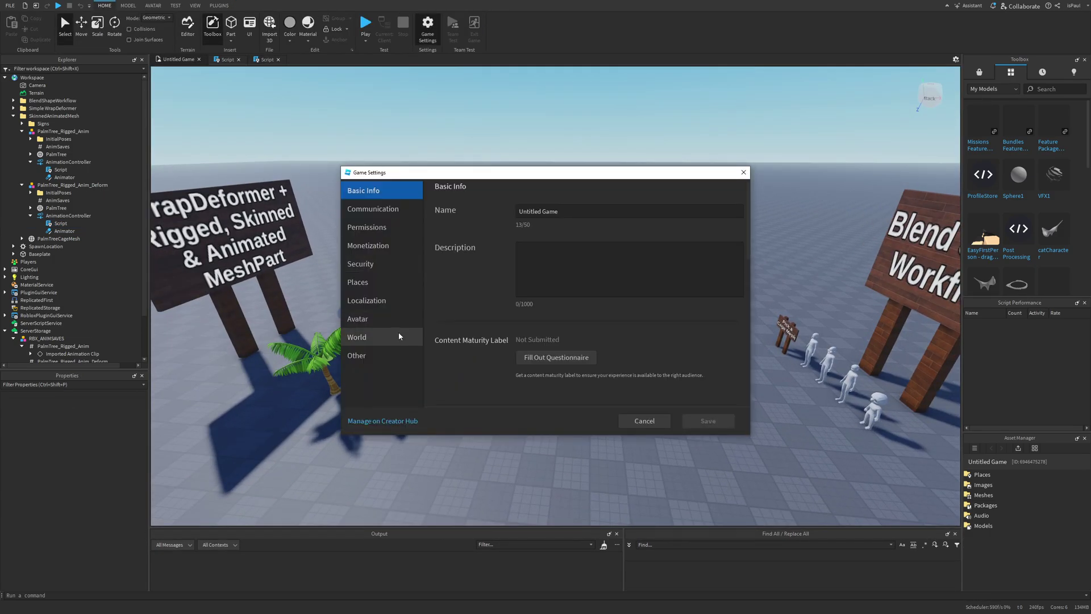
{"action": "left_click", "coordinate": [378, 263]}
{"action": "left_click", "coordinate": [537, 370]}
{"action": "left_click", "coordinate": [707, 420]}
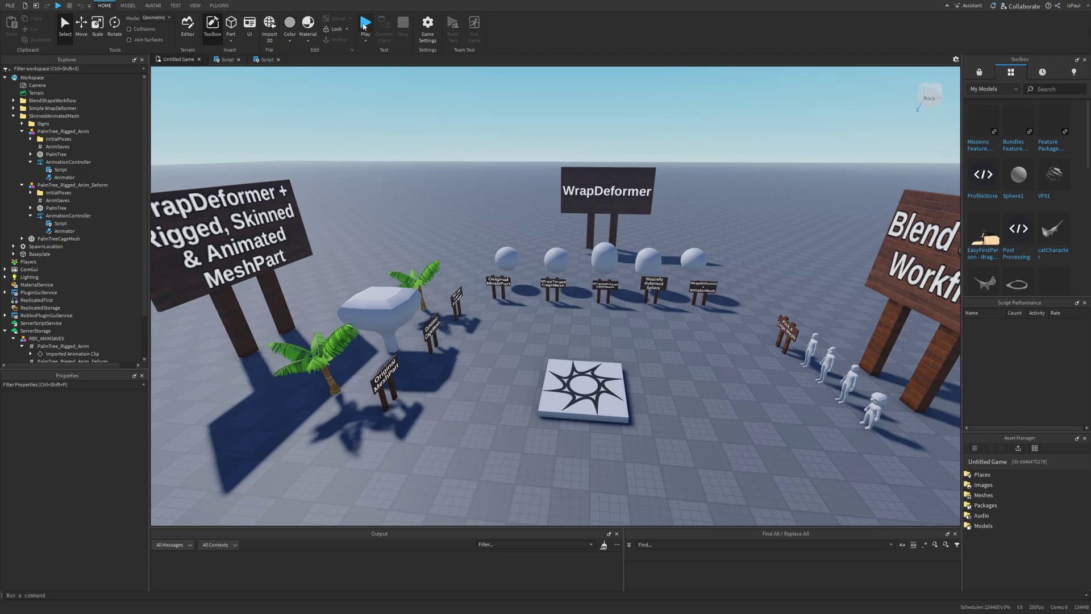
Start a playtest and walk the character toward the palm trees to view the original mesh, dynamic cage mesh and resulting deformation.
{"action": "left_click", "coordinate": [364, 25]}
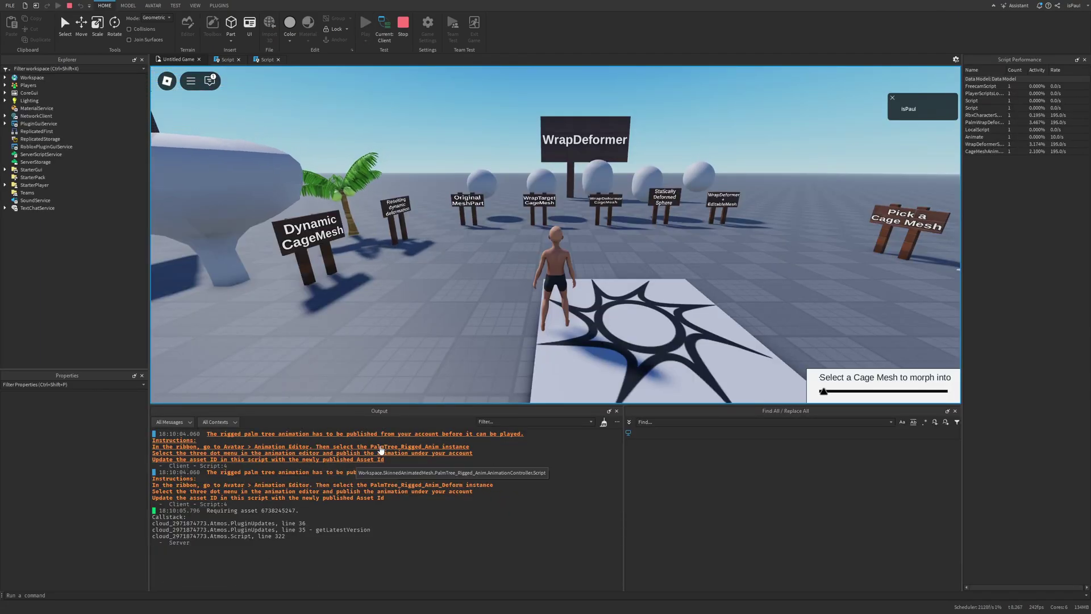
{"action": "right_click_drag", "start_coordinate": [621, 255], "coordinate": [620, 255]}
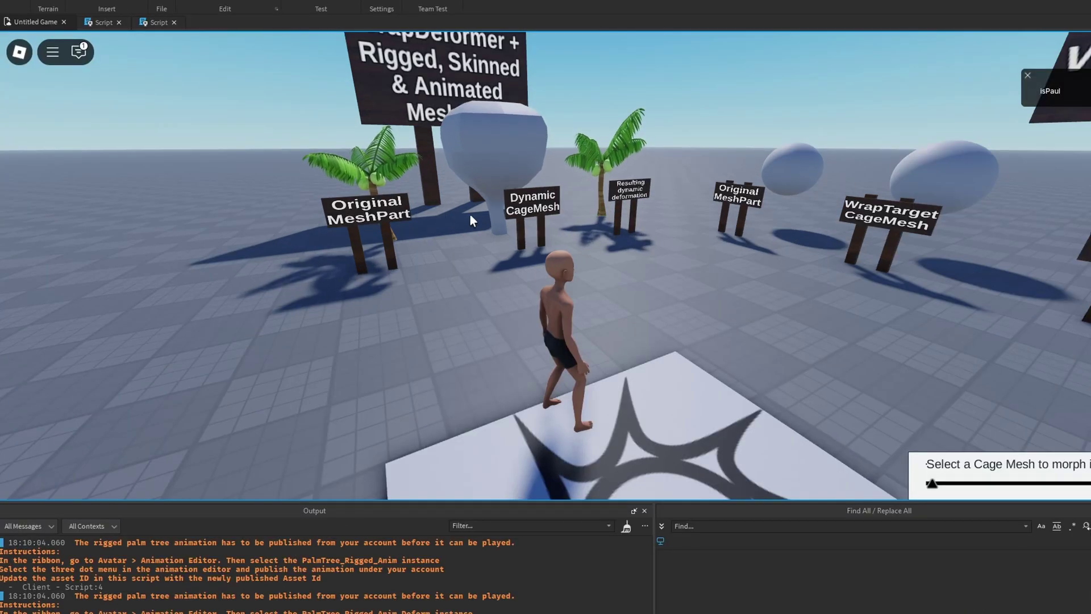
{"action": "key", "text": "w"}
{"action": "key", "text": "a"}
{"action": "key", "text": "d"}
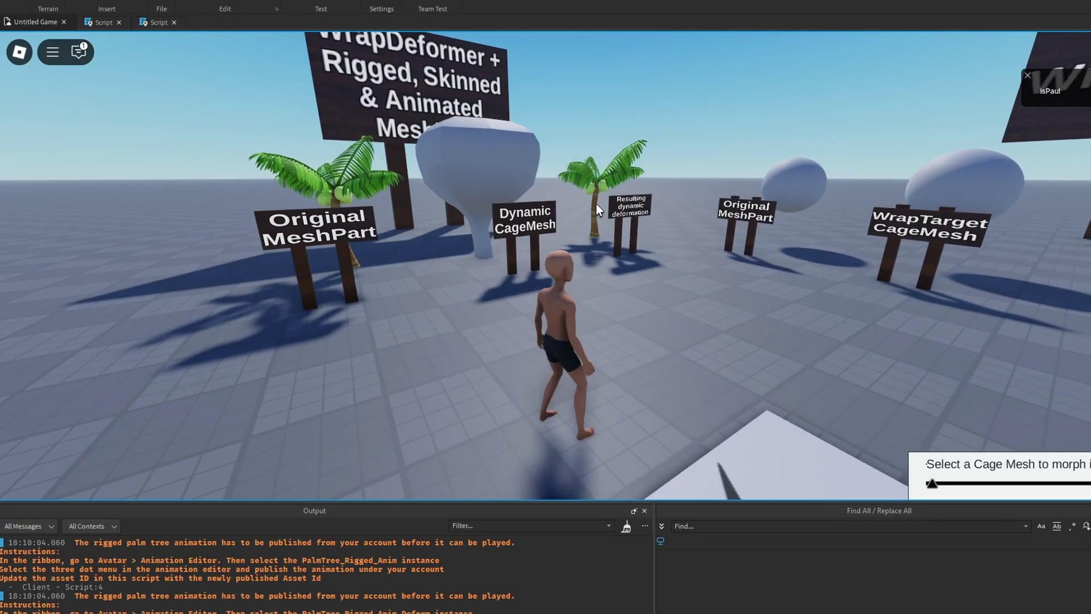
{"action": "key", "text": "s"}
{"action": "key", "text": "w"}
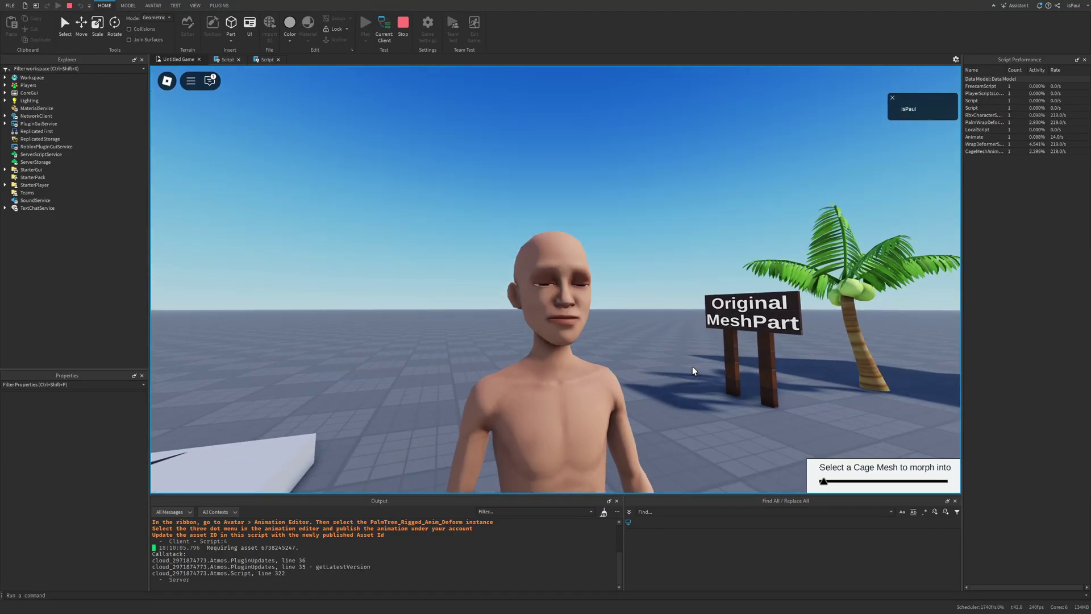
Inspect the character up close, and walk over to the Original MeshPart sign to compare the animated palm trees beside the cage mesh.
{"action": "scroll", "coordinate": [692, 366], "scroll_direction": "up", "scroll_amount": 5}
{"action": "scroll", "coordinate": [693, 366], "scroll_direction": "down", "scroll_amount": 5}
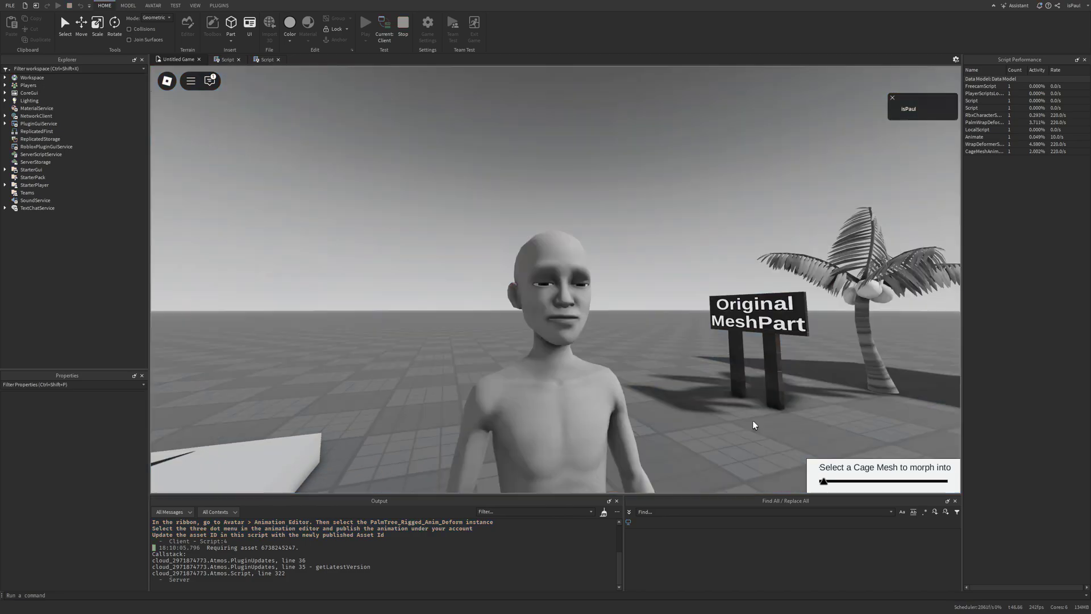
{"action": "right_click_drag", "start_coordinate": [736, 400], "coordinate": [735, 400]}
{"action": "key", "text": "d"}
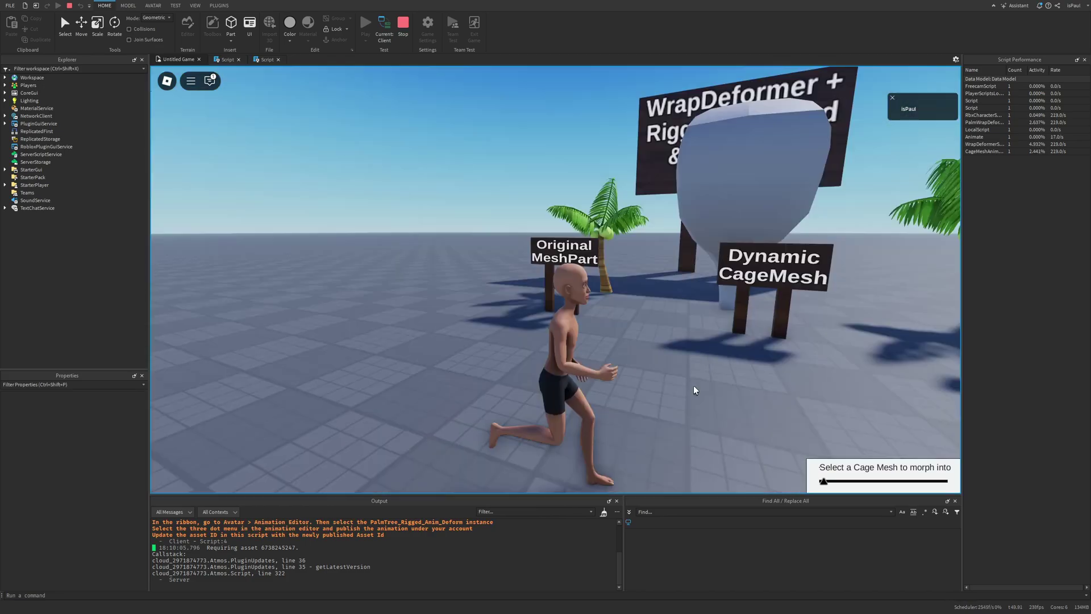
{"action": "key", "text": "s"}
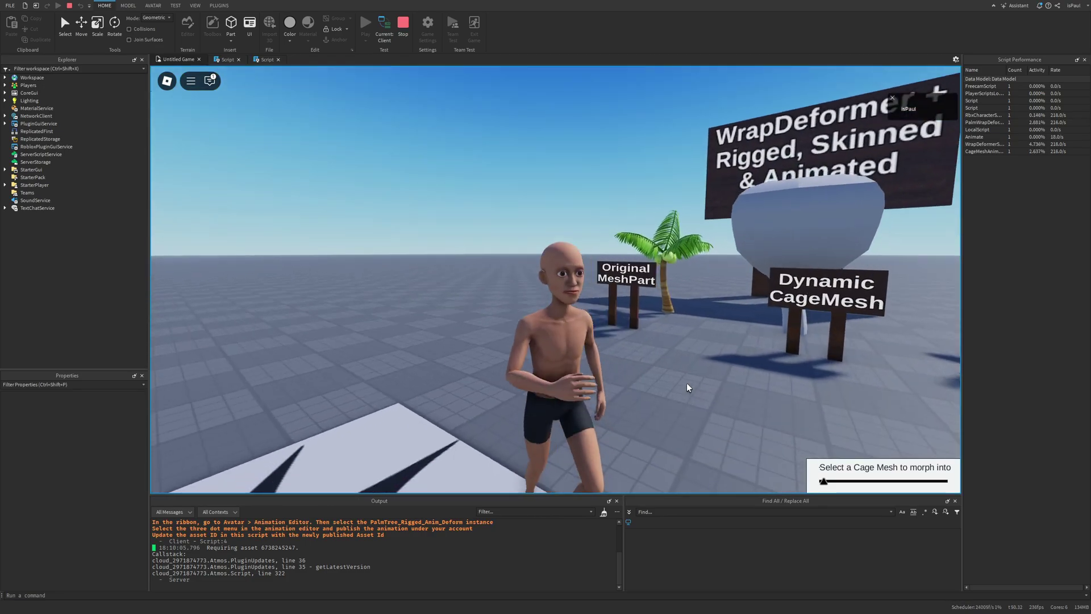
{"action": "key", "text": "a"}
{"action": "key", "text": "d"}
{"action": "right_click_drag", "start_coordinate": [718, 322], "coordinate": [718, 322]}
{"action": "scroll", "coordinate": [719, 322], "scroll_direction": "down", "scroll_amount": 3}
{"action": "key", "text": "a"}
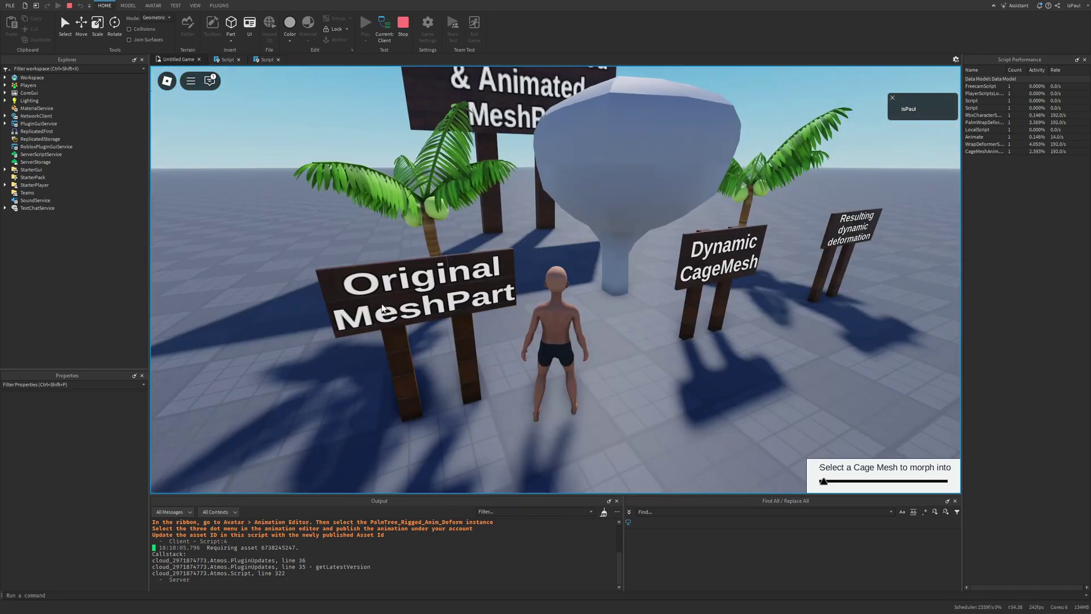
Walk the character around the Original MeshPart and Dynamic CageMesh signs to examine the animated palm tree beside its cage mesh.
{"action": "right_click_drag", "start_coordinate": [431, 312], "coordinate": [432, 313]}
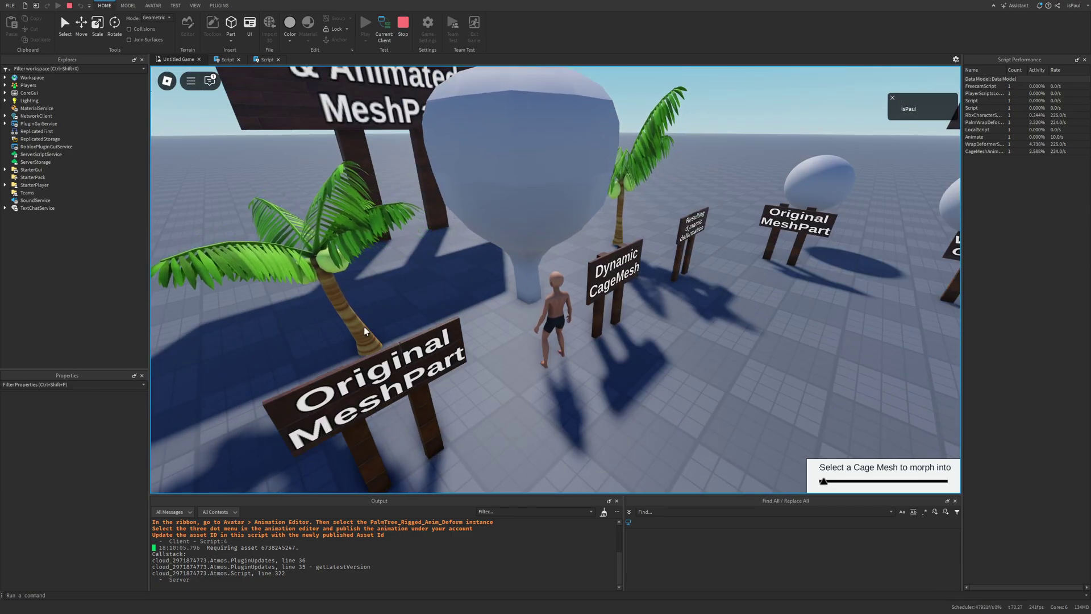
{"action": "key", "text": "s"}
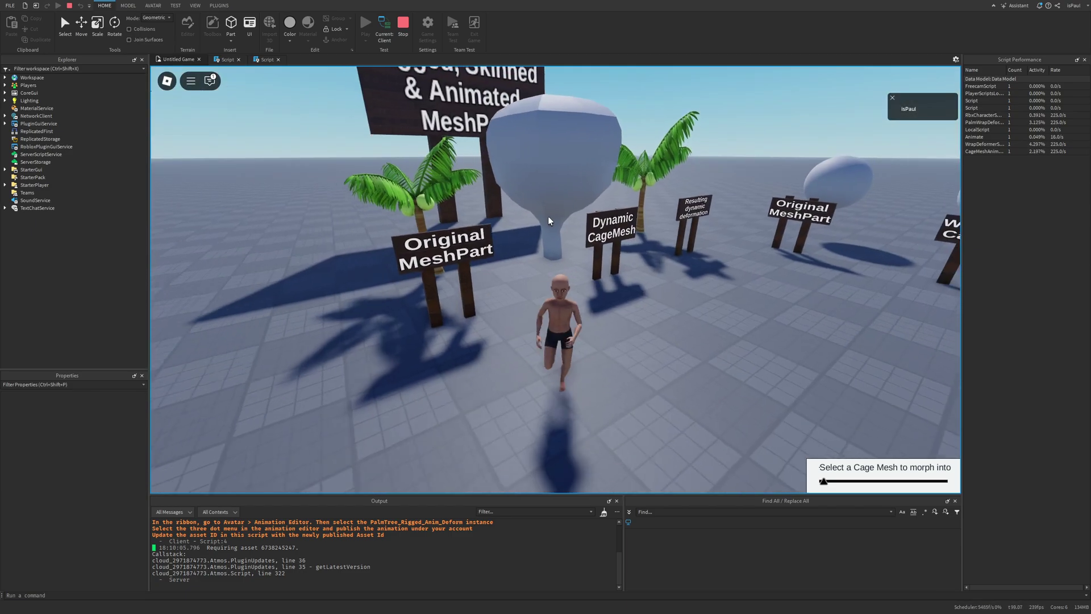
{"action": "key", "text": "d"}
{"action": "key", "text": "a"}
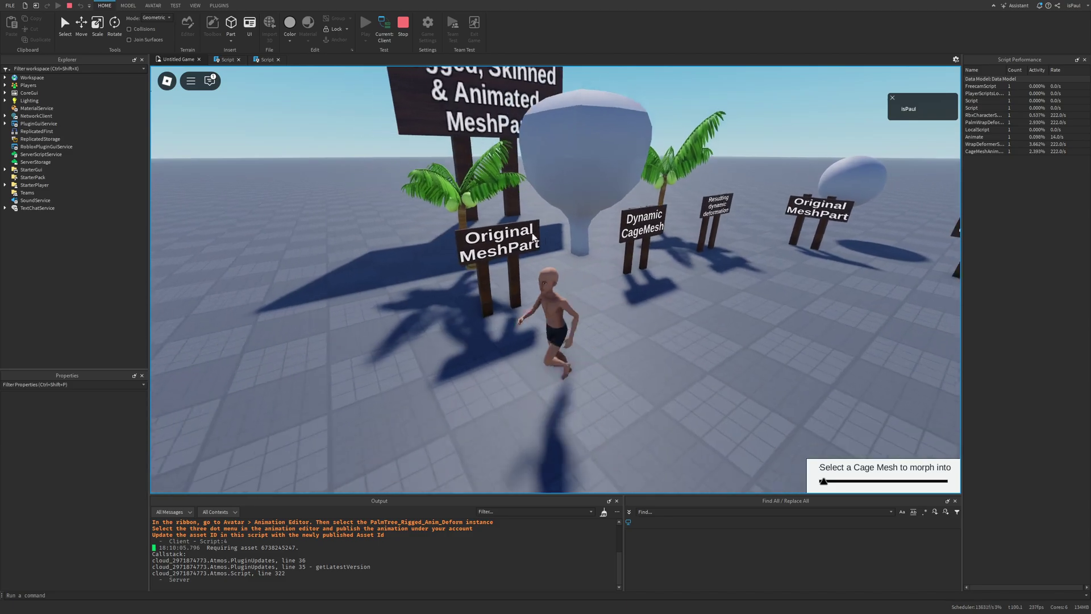
{"action": "key", "text": "d"}
{"action": "key", "text": "a"}
{"action": "key", "text": "d"}
{"action": "key", "text": "w"}
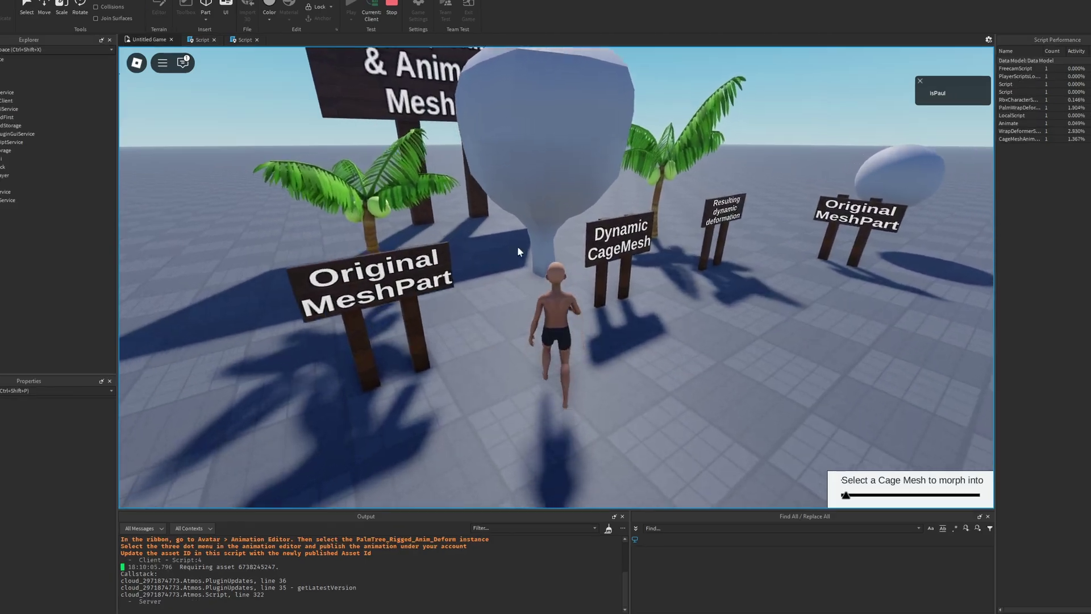
{"action": "key", "text": "s"}
{"action": "key", "text": "a"}
{"action": "right_click_drag", "start_coordinate": [536, 240], "coordinate": [663, 251]}
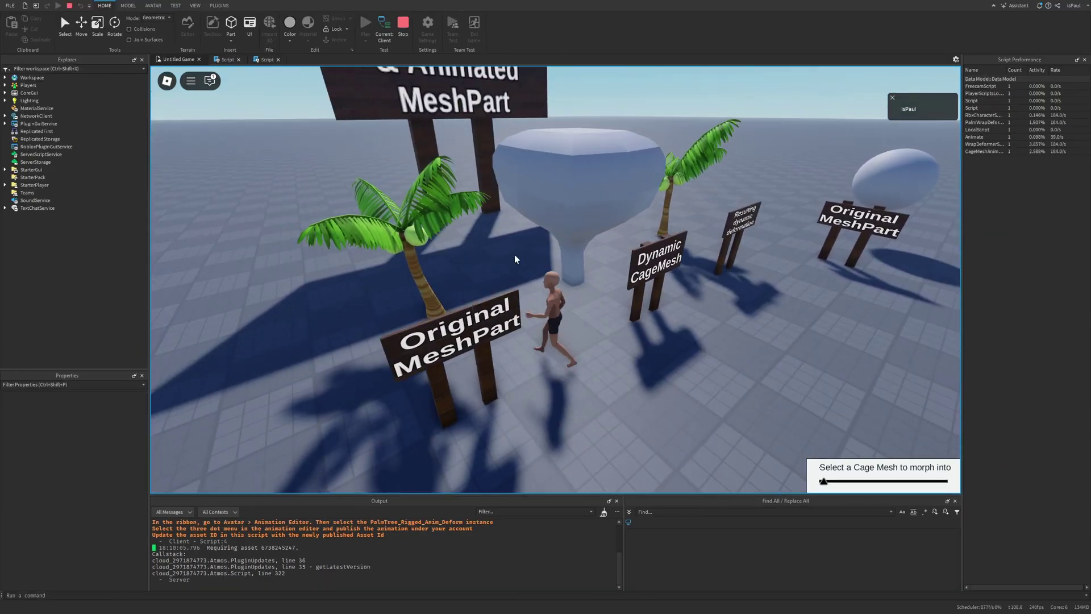
Walk the character to the Resulting dynamic deformation sign to examine the palm tree deformed by the cage mesh.
{"action": "key", "text": "w"}
{"action": "key", "text": "d"}
{"action": "key", "text": "w"}
{"action": "key", "text": "s"}
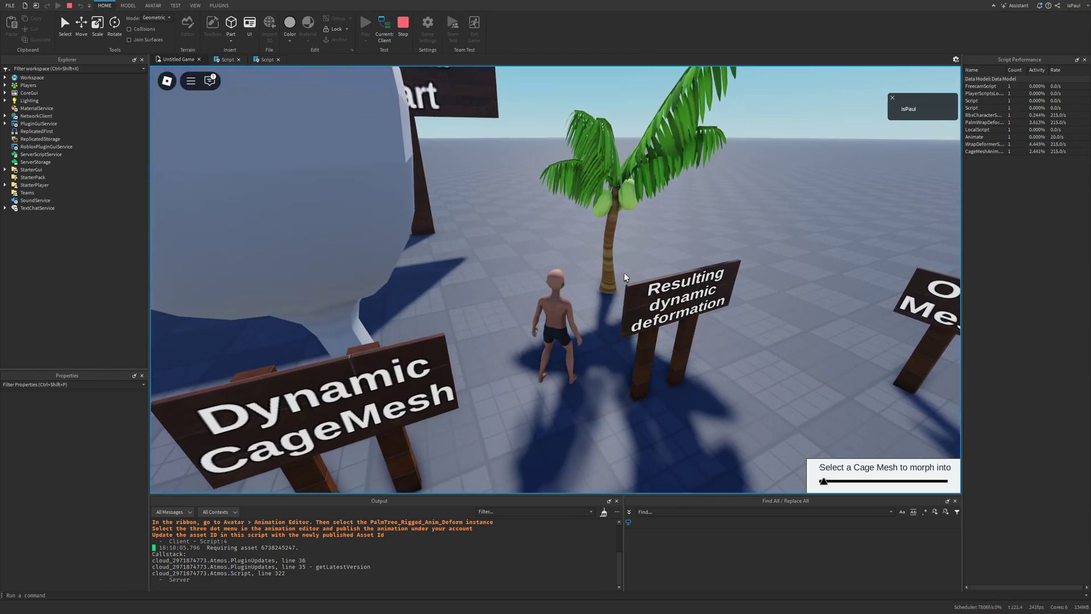
Walk along the WrapDeformer sphere display to examine the original MeshPart, the WrapTarget and WrapDeformer cage meshes and the statically deformed sphere.
{"action": "scroll", "coordinate": [636, 264], "scroll_direction": "down", "scroll_amount": 3}
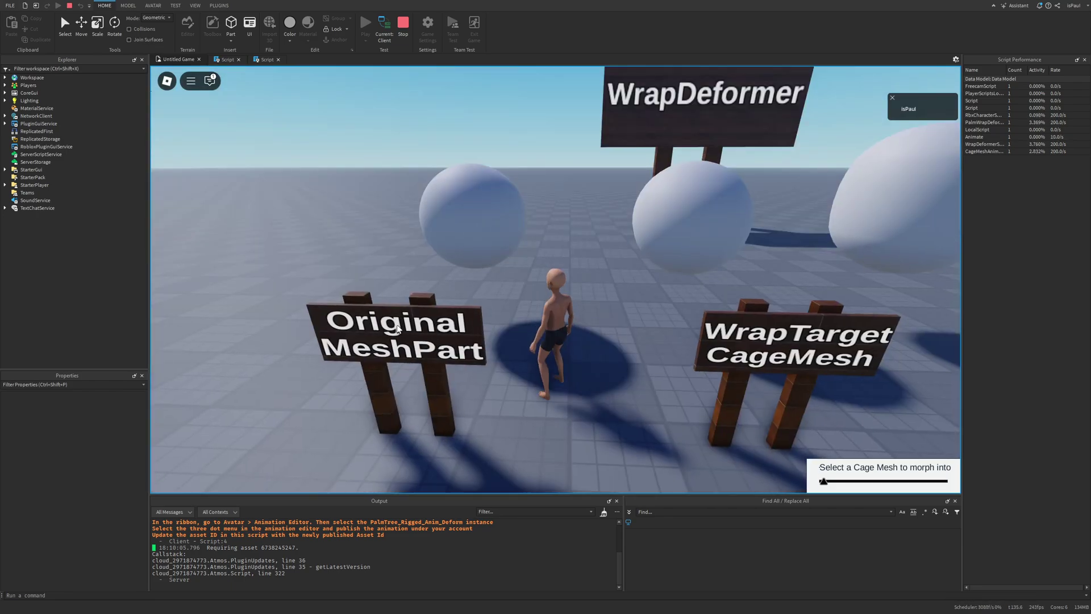
{"action": "key", "text": "s"}
{"action": "key", "text": "w"}
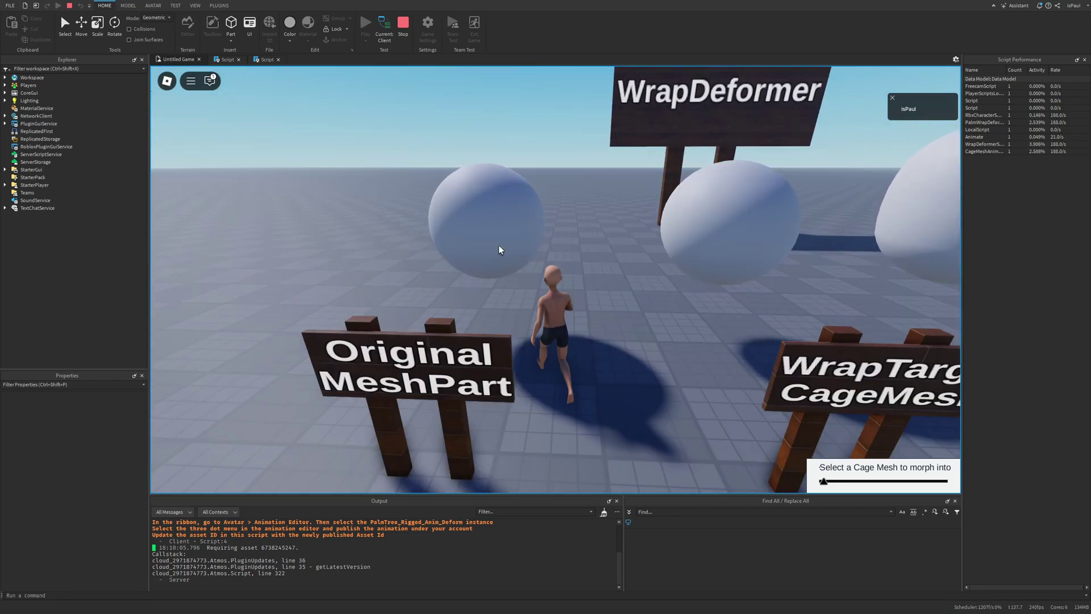
{"action": "key", "text": "space"}
{"action": "key", "text": "a"}
{"action": "key", "text": "s"}
{"action": "key", "text": "d"}
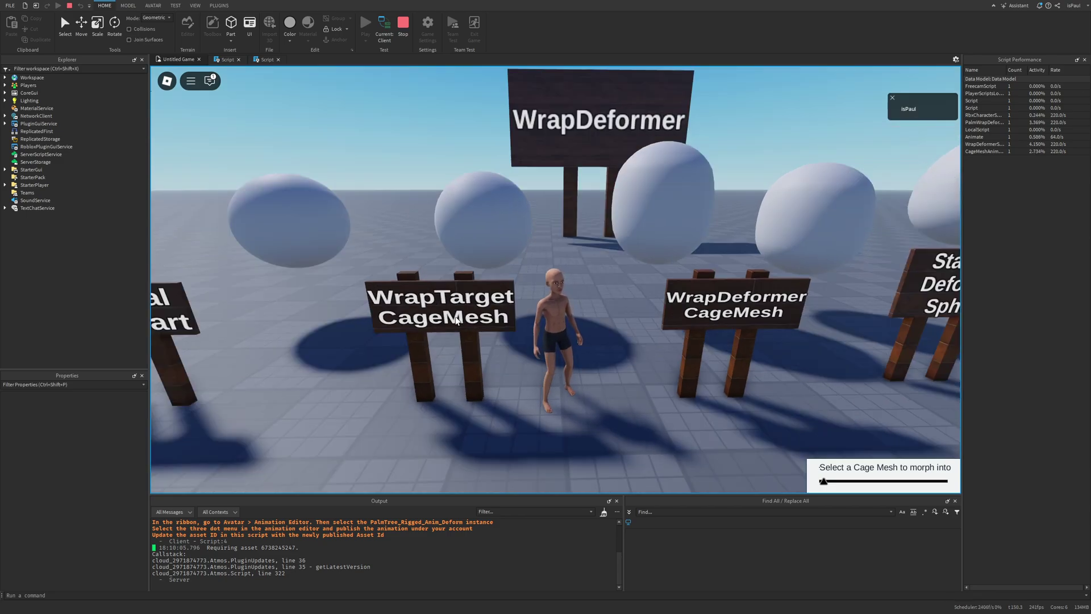
{"action": "key", "text": "d"}
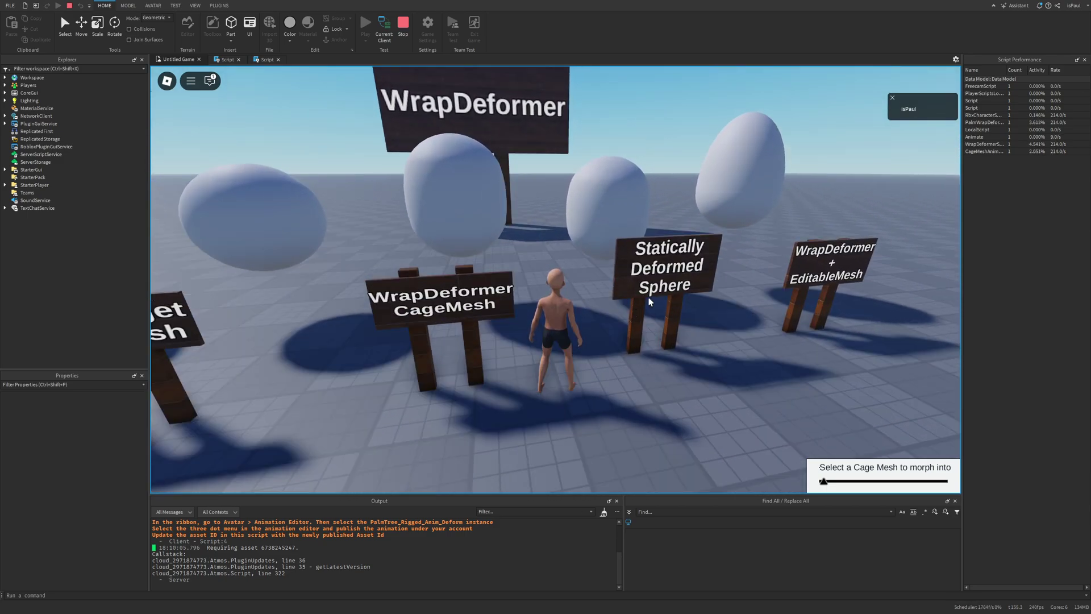
Walk the character past the WrapDeformer + EditableMesh sign to the Blend Shape Workflow display and its Pick a Cage Mesh sign.
{"action": "scroll", "coordinate": [651, 301], "scroll_direction": "down", "scroll_amount": 3}
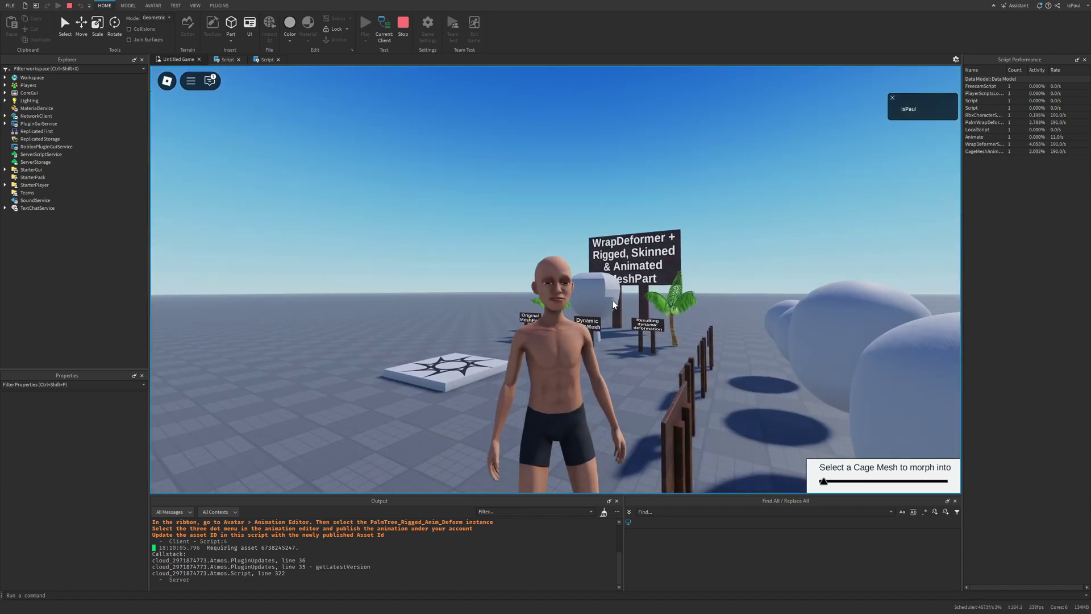
{"action": "key", "text": "s"}
{"action": "scroll", "coordinate": [643, 268], "scroll_direction": "up", "scroll_amount": 1}
{"action": "key", "text": "w"}
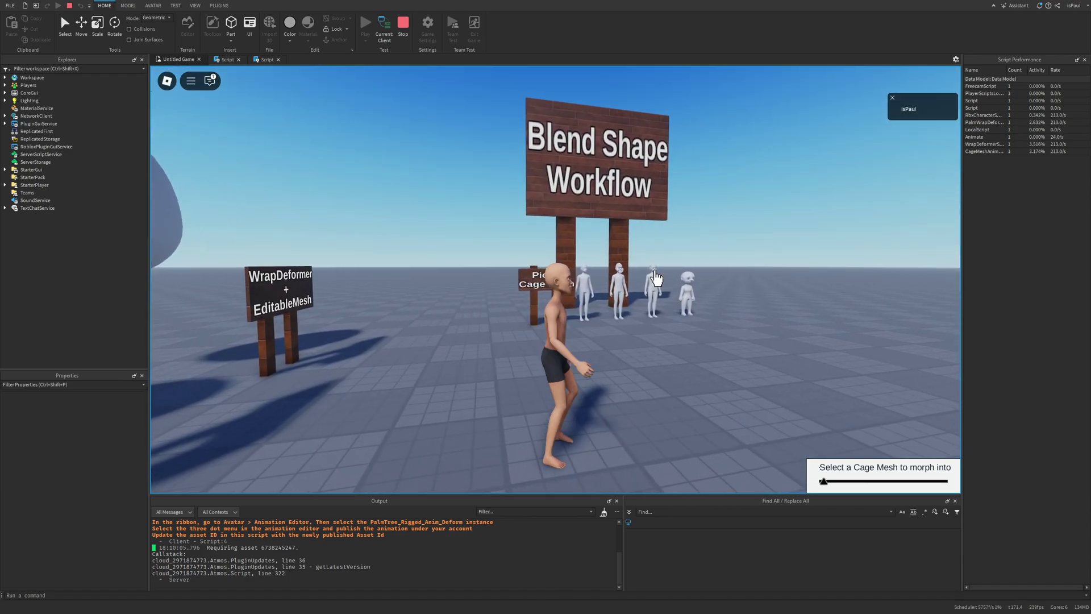
{"action": "key", "text": "d"}
{"action": "key", "text": "w"}
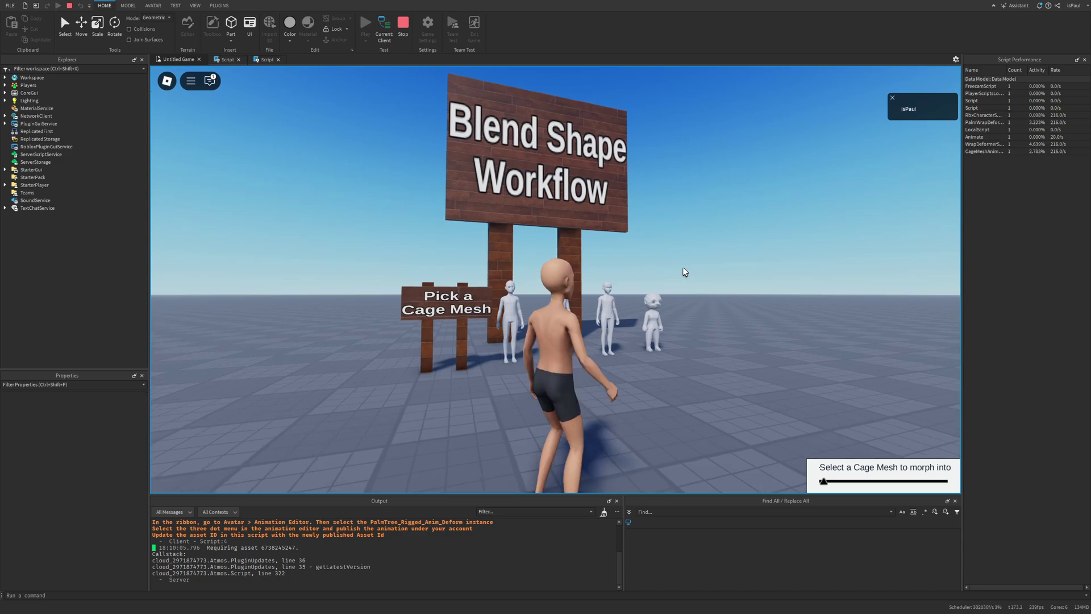
{"action": "key", "text": "a"}
{"action": "key", "text": "d"}
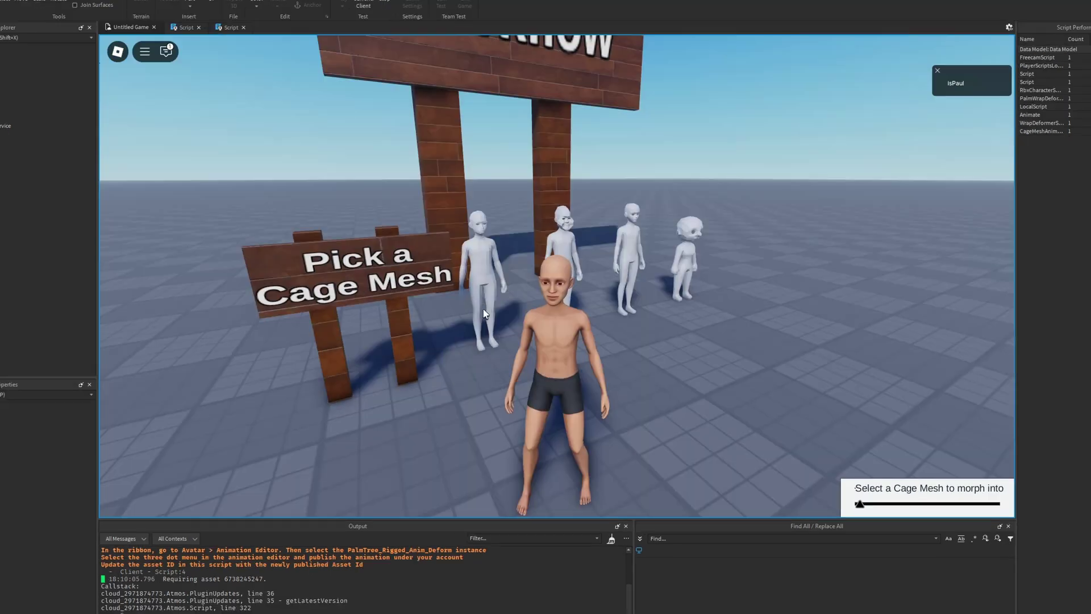
Walk up to the cage mesh figures and pick the Muzzle figure nearest the Pick a Cage Mesh sign.
{"action": "key", "text": "w"}
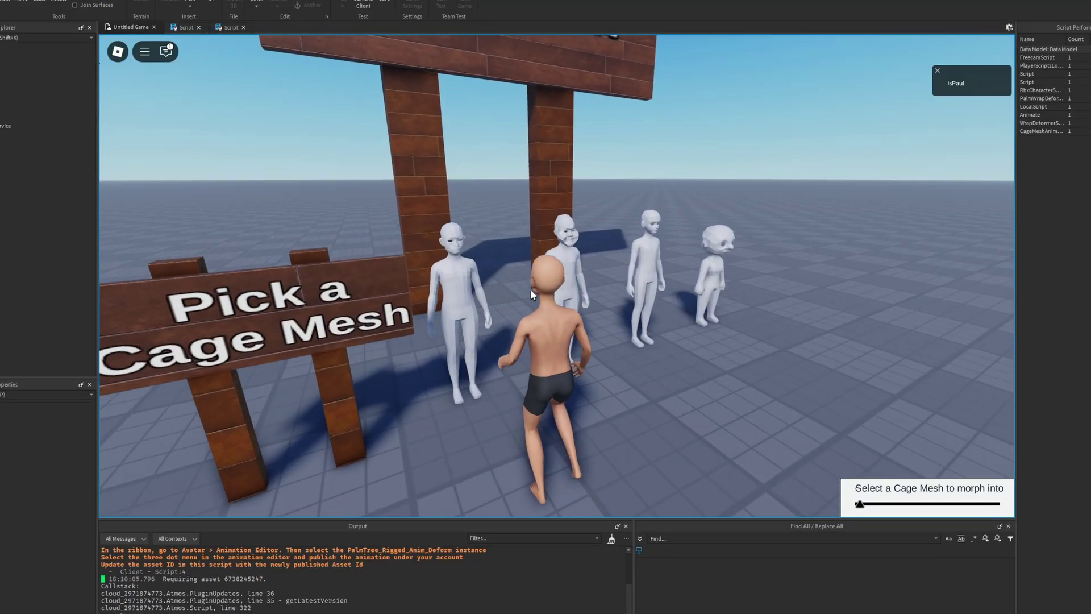
{"action": "key", "text": "d"}
{"action": "key", "text": "a"}
{"action": "key", "text": "s"}
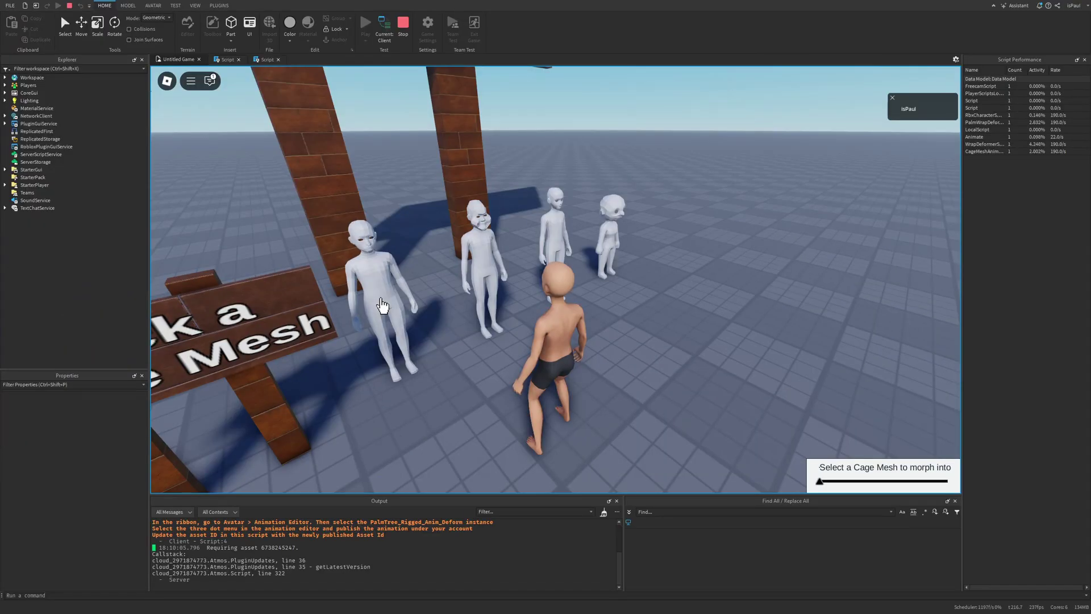
{"action": "key", "text": "w"}
{"action": "left_click", "coordinate": [394, 299]}
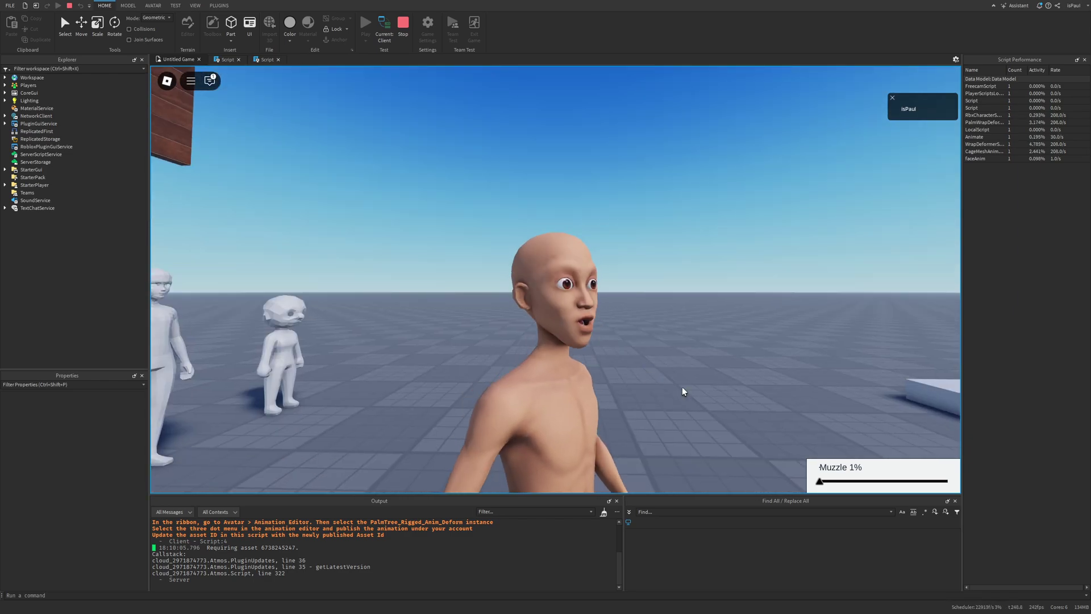
Vary the Muzzle morph amount back and forth, including 41% and 1%, to test how it reshapes the character's face.
{"action": "left_click_drag", "start_coordinate": [819, 477], "coordinate": [873, 470]}
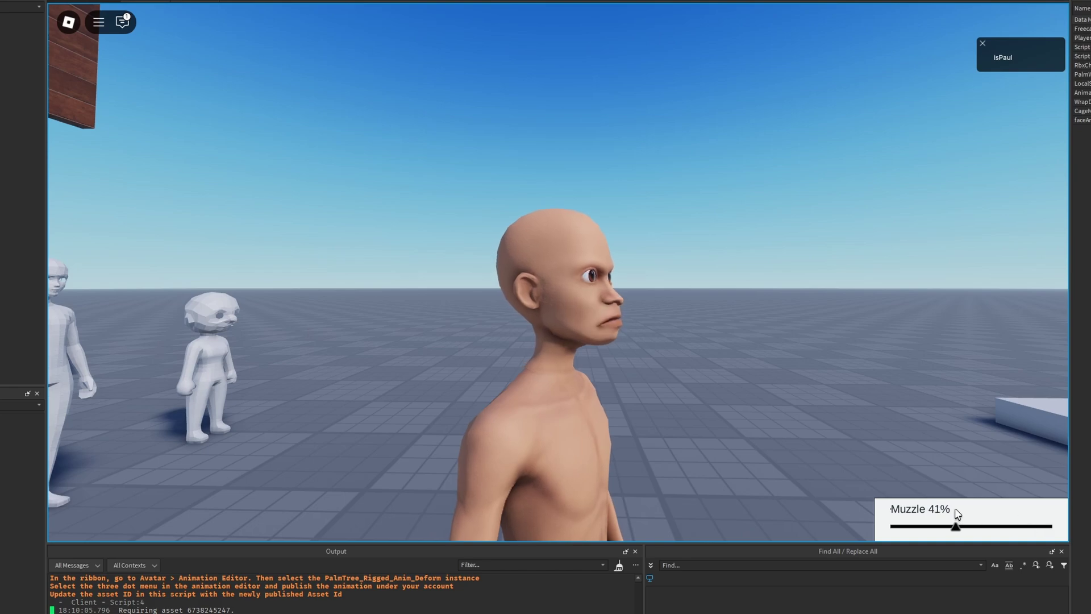
{"action": "left_click_drag", "start_coordinate": [946, 505], "coordinate": [601, 325]}
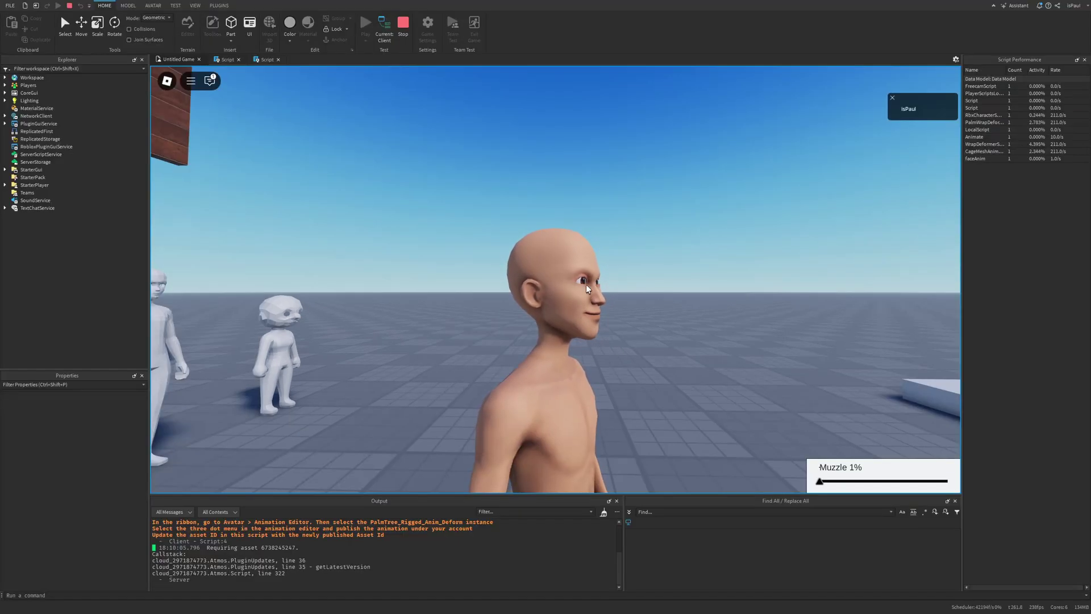
{"action": "left_click_drag", "start_coordinate": [820, 481], "coordinate": [946, 482]}
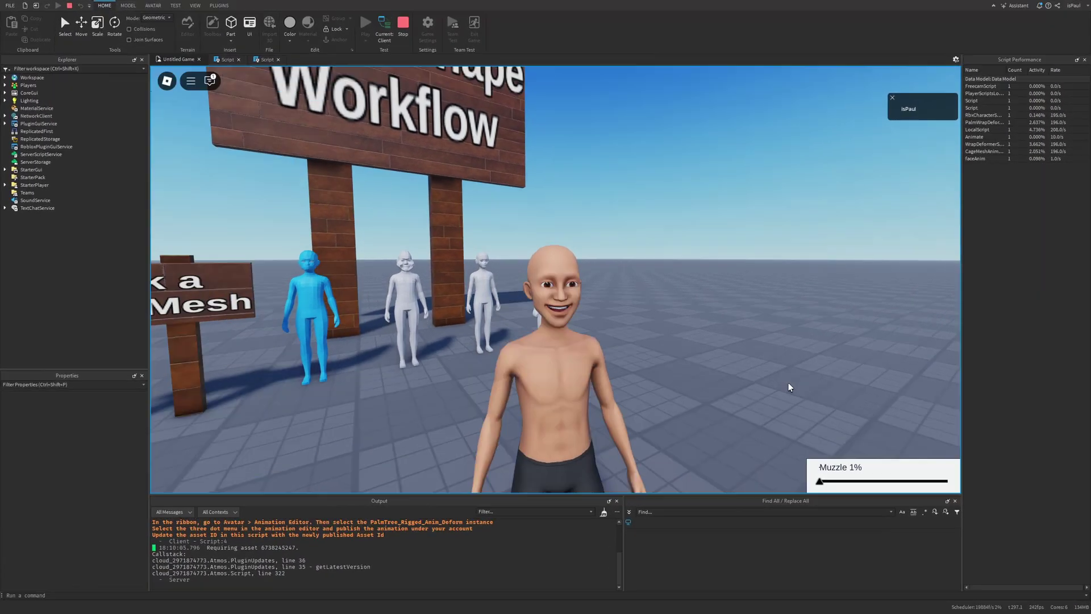
Pick the WideCheek cage mesh figure and raise its morph amount to 100%.
{"action": "key", "text": "d"}
{"action": "left_click_drag", "start_coordinate": [789, 383], "coordinate": [835, 383]}
{"action": "key", "text": "s"}
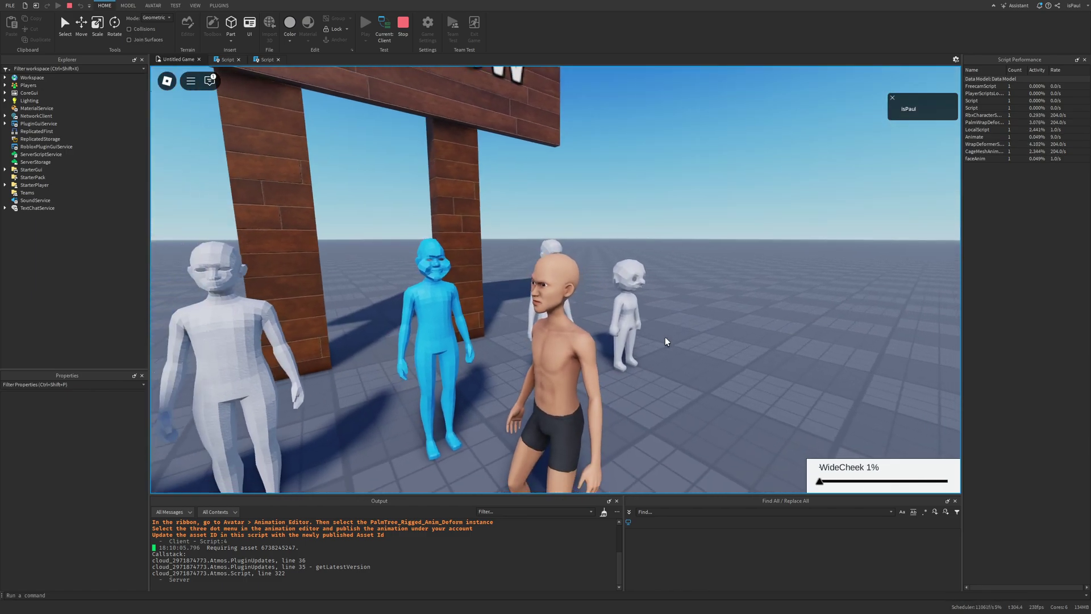
{"action": "key", "text": "d"}
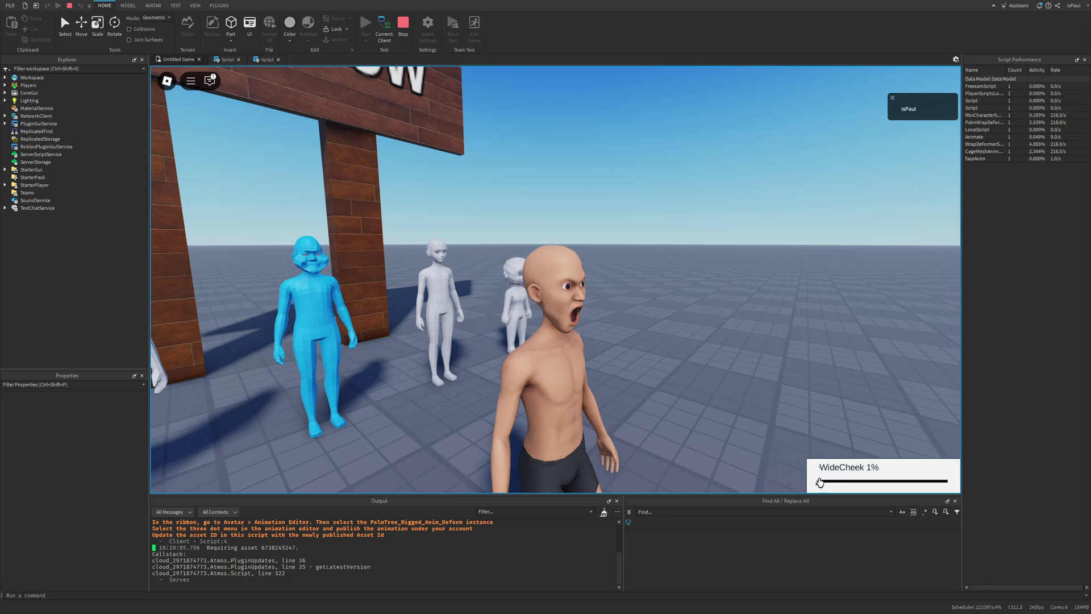
{"action": "left_click_drag", "start_coordinate": [819, 482], "coordinate": [872, 433]}
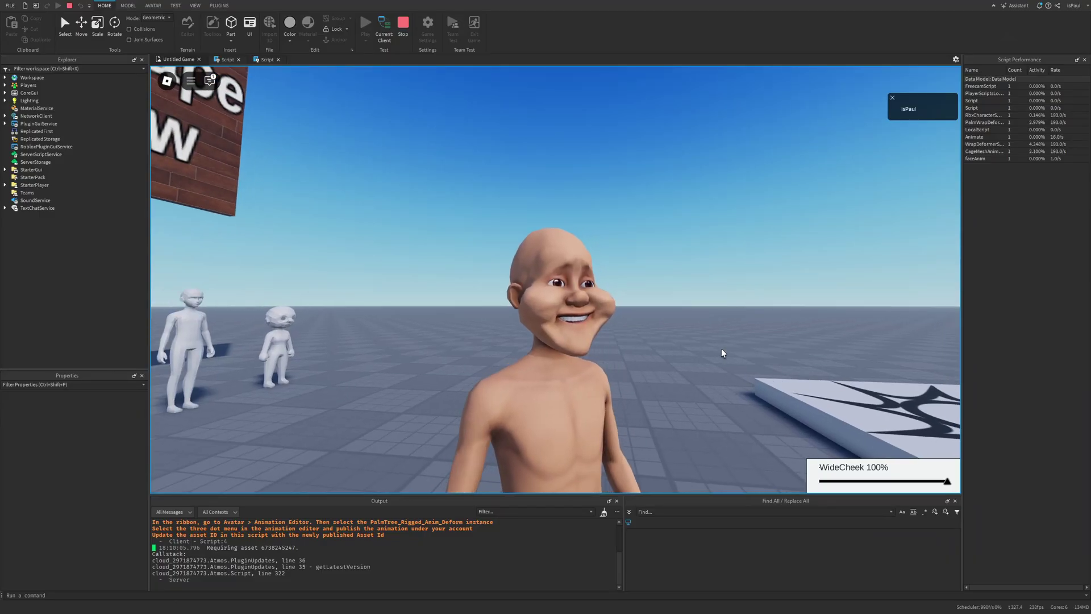
Walk the character around in front of the cage mesh figures to view the WideCheek deformation on its animated face.
{"action": "key", "text": "a"}
{"action": "scroll", "coordinate": [762, 352], "scroll_direction": "down", "scroll_amount": 1}
{"action": "key", "text": "s"}
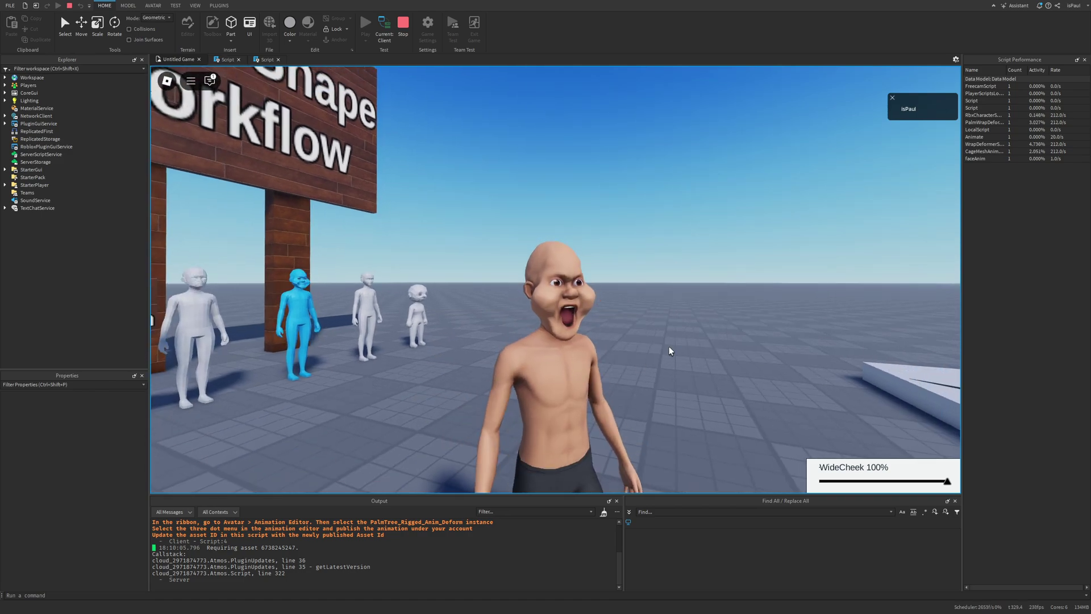
{"action": "key", "text": "d"}
{"action": "key", "text": "s"}
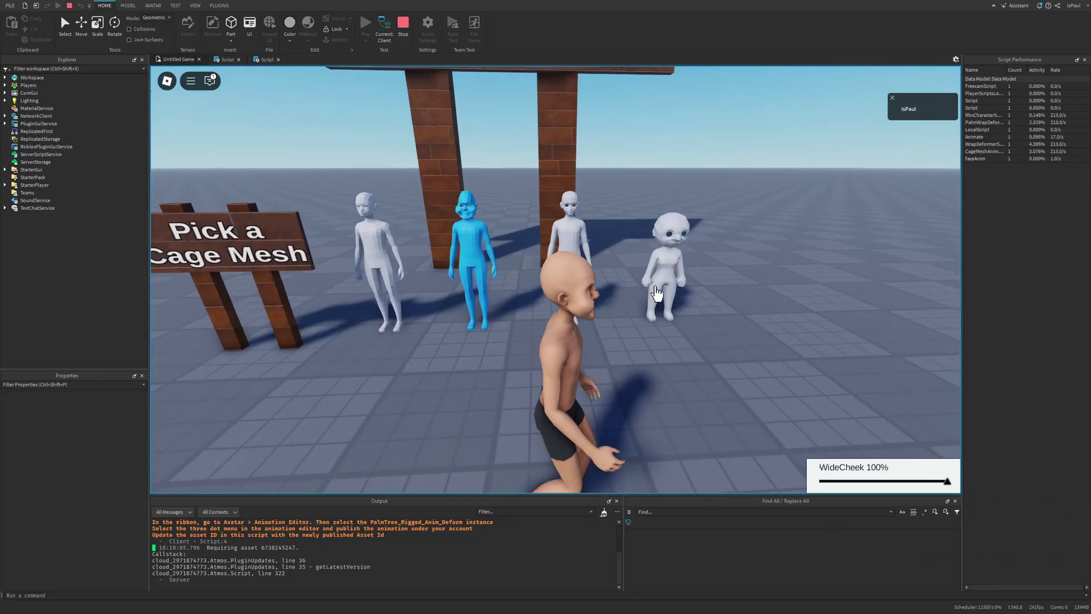
Pick the Anime cage mesh figure, apply its morph at 100% and turn the character around to view its face.
{"action": "key", "text": "w"}
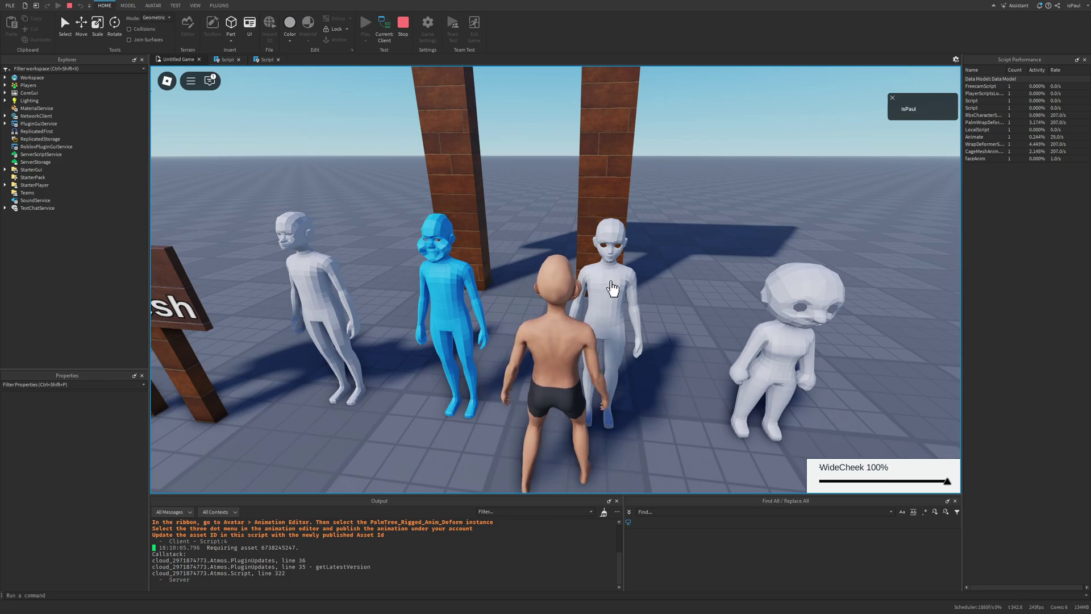
{"action": "left_click", "coordinate": [622, 294]}
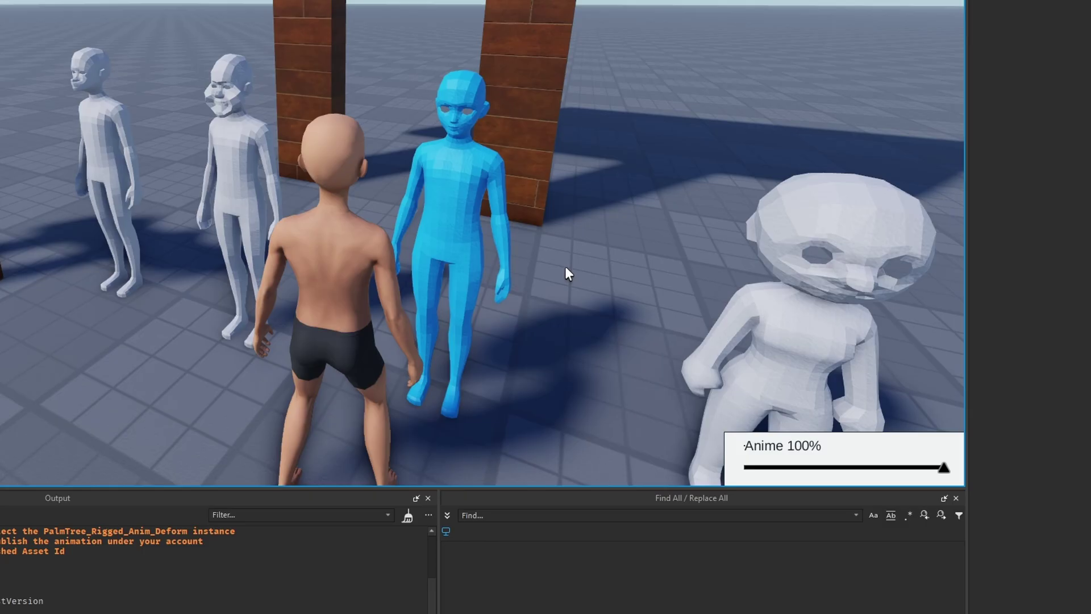
{"action": "key", "text": "a"}
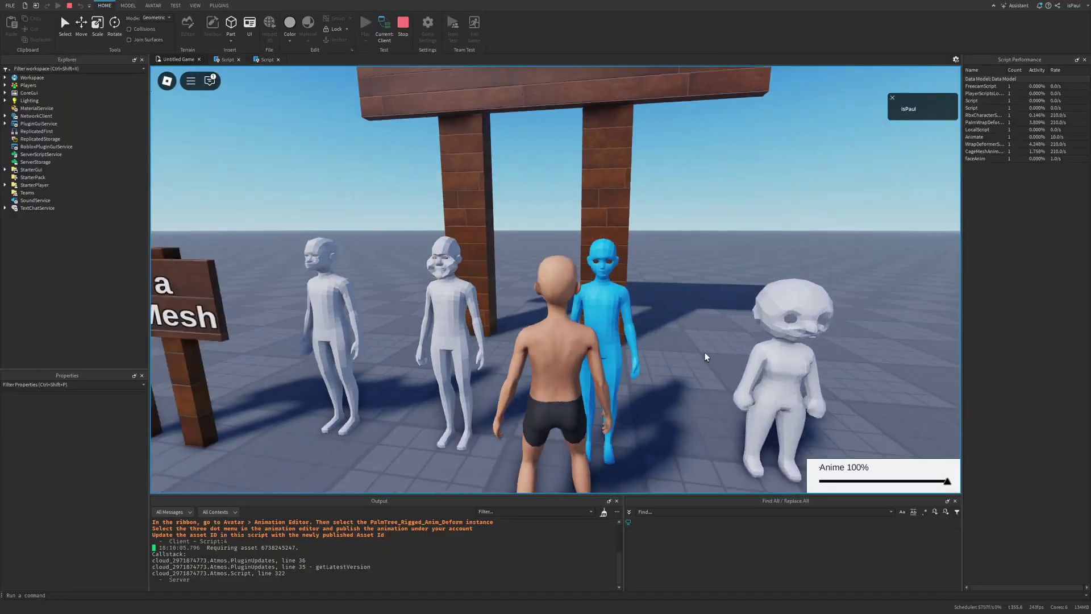
{"action": "key", "text": "s"}
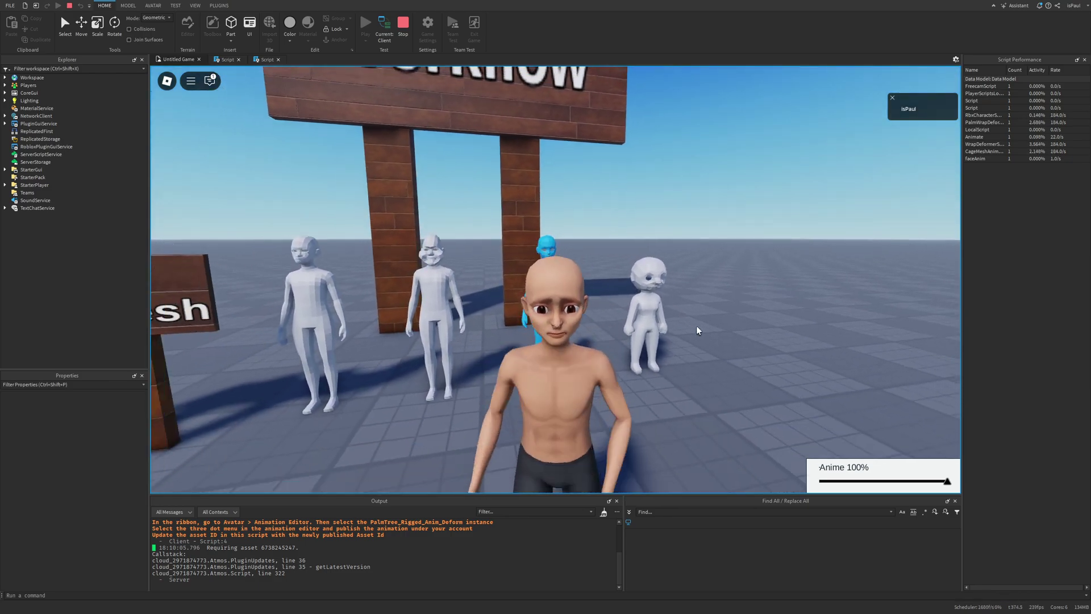
Walk to the round-headed figure, pick it as the RoundHead cage mesh and set its morph amount to 65%.
{"action": "key", "text": "a"}
{"action": "key", "text": "w"}
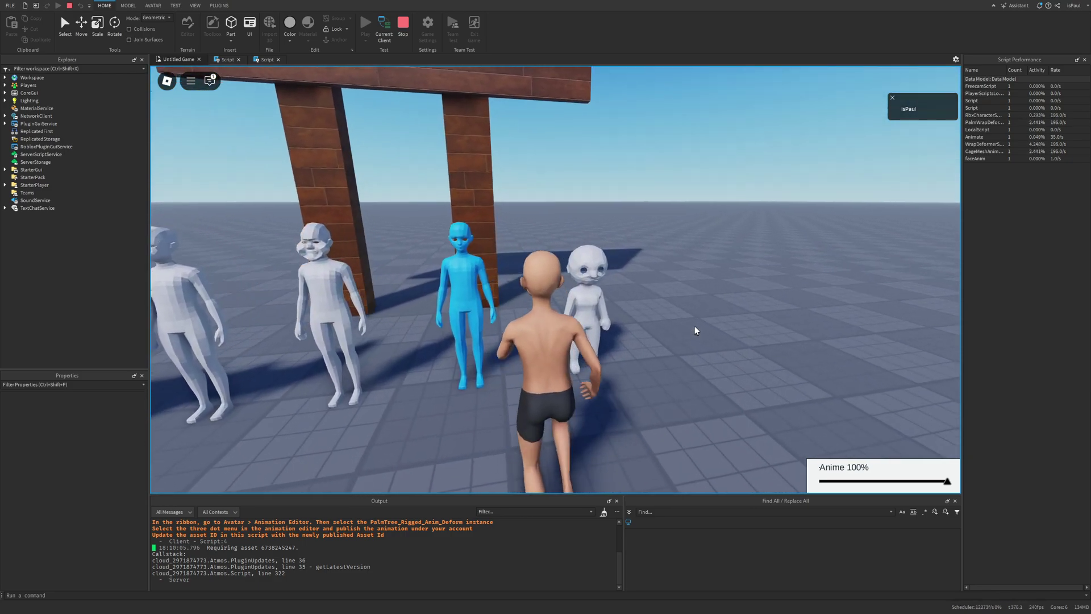
{"action": "key", "text": "d"}
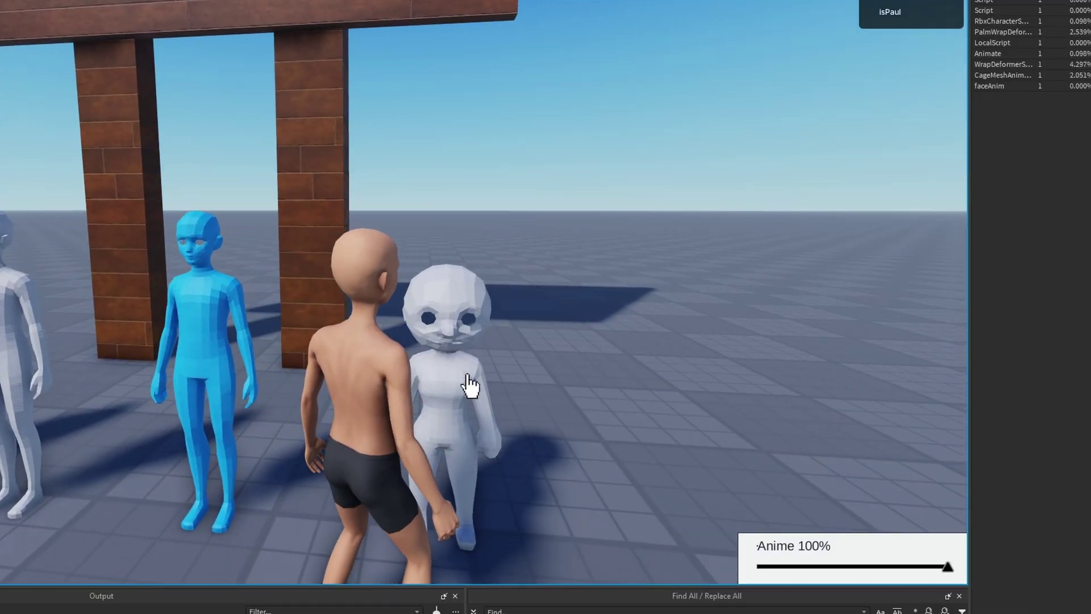
{"action": "left_click", "coordinate": [467, 375]}
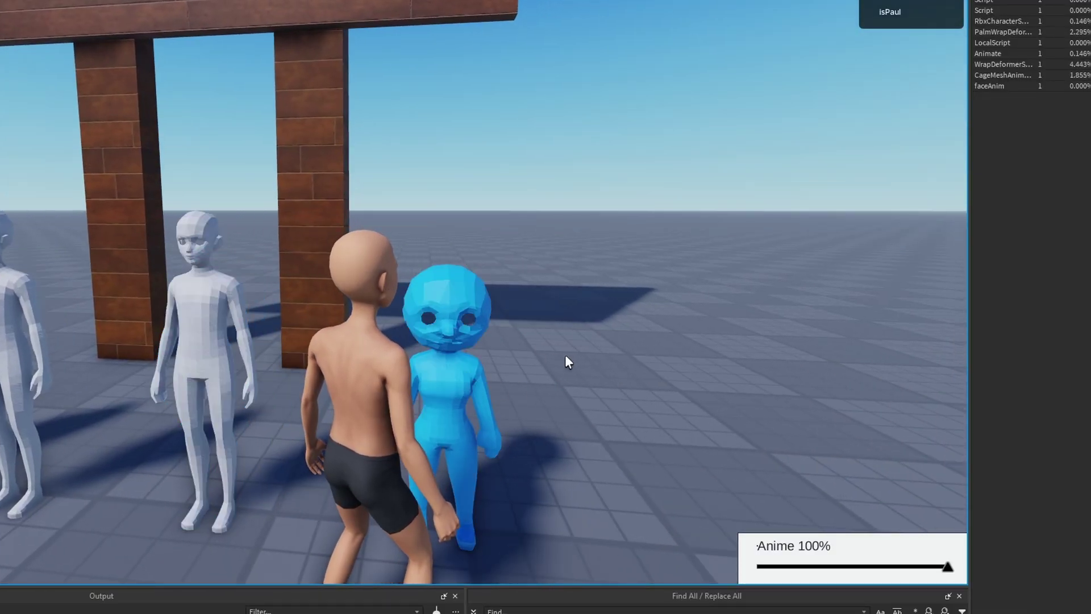
{"action": "key", "text": "d"}
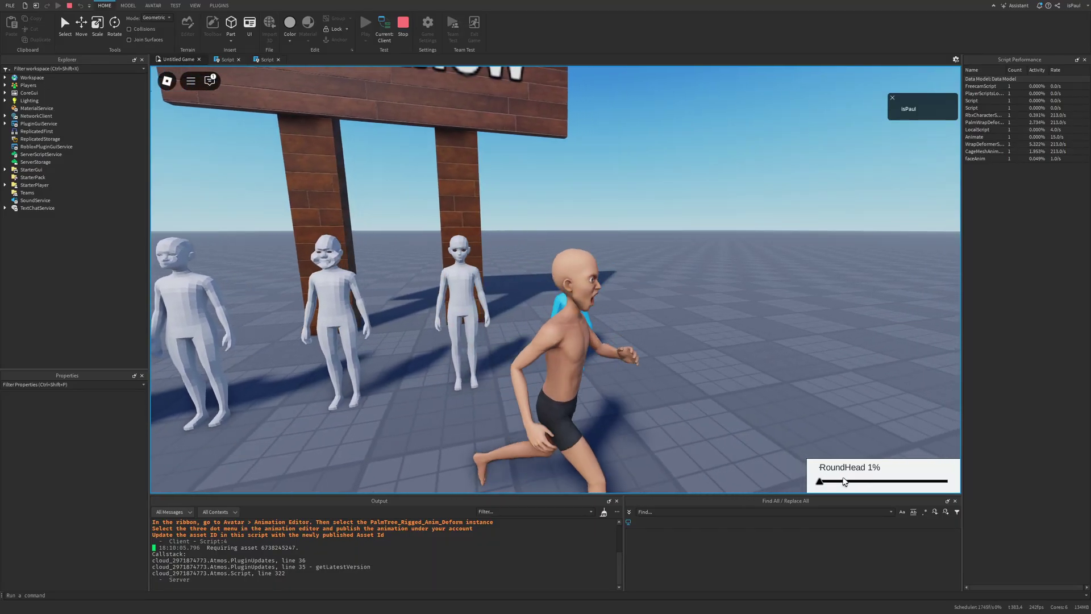
{"action": "key", "text": "a"}
{"action": "key", "text": "d"}
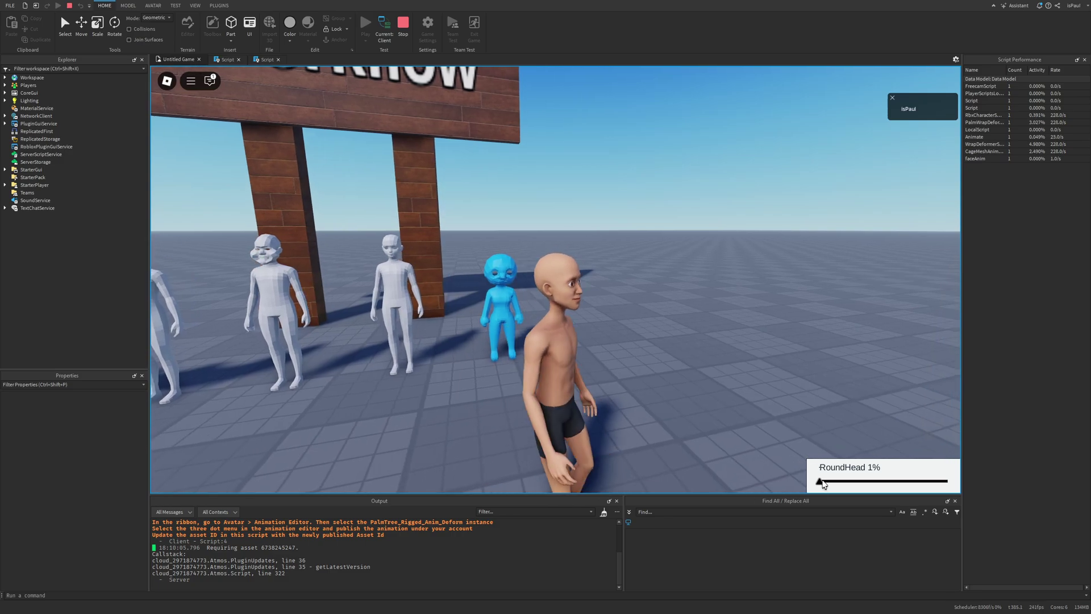
{"action": "mouse_move", "coordinate": [823, 485]}
{"action": "left_mouse_down"}
{"action": "mouse_move", "coordinate": [898, 482]}
{"action": "mouse_move", "coordinate": [816, 467]}
{"action": "left_mouse_up"}
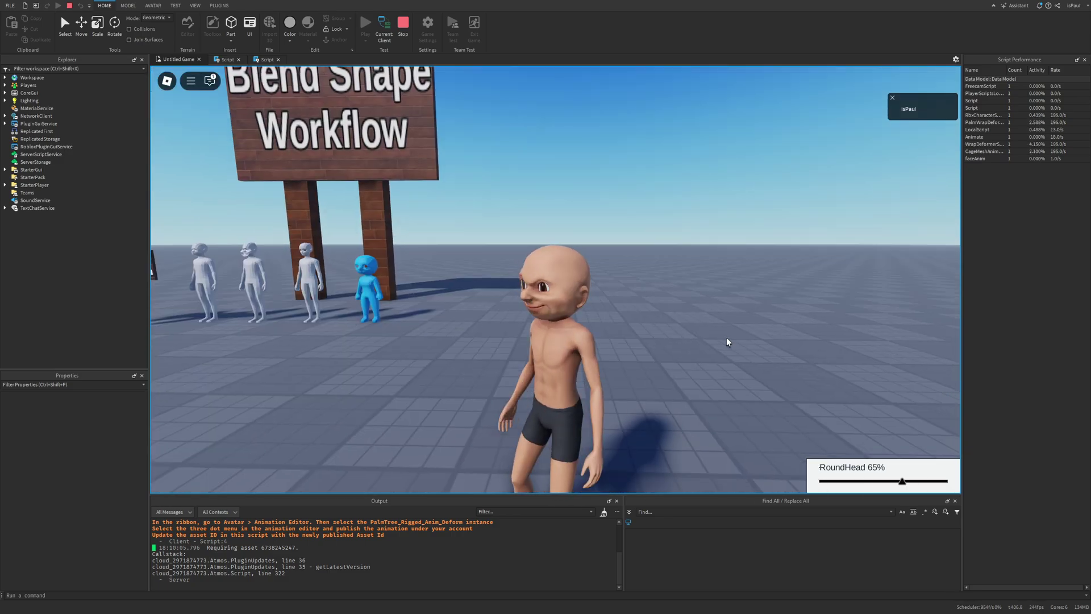
Raise the RoundHead morph to 96% and walk the character around near the cage mesh figures to view its head.
{"action": "key", "text": "s"}
{"action": "key", "text": "w"}
{"action": "key", "text": "a"}
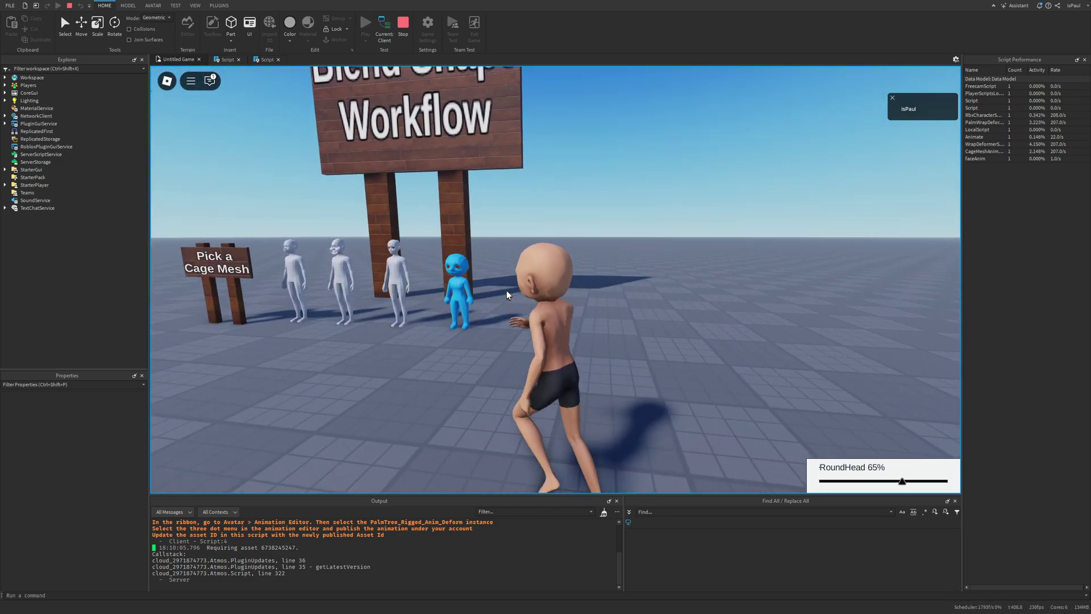
{"action": "key", "text": "s"}
{"action": "right_click_drag", "start_coordinate": [643, 307], "coordinate": [648, 308]}
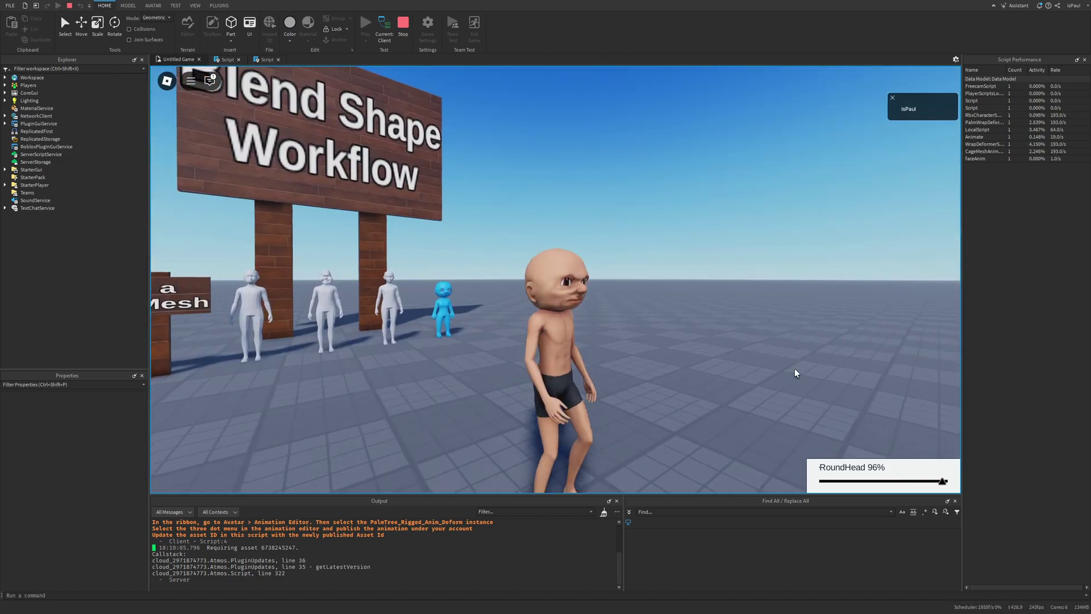
{"action": "key", "text": "w"}
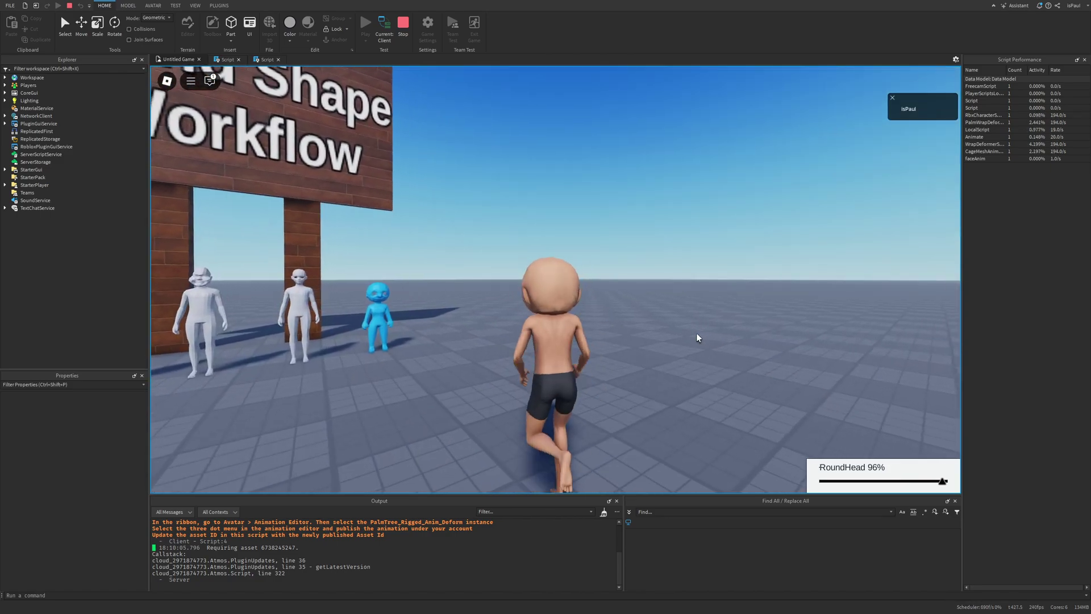
{"action": "key", "text": "d"}
{"action": "right_click_drag", "start_coordinate": [698, 336], "coordinate": [699, 338]}
{"action": "key", "text": "a"}
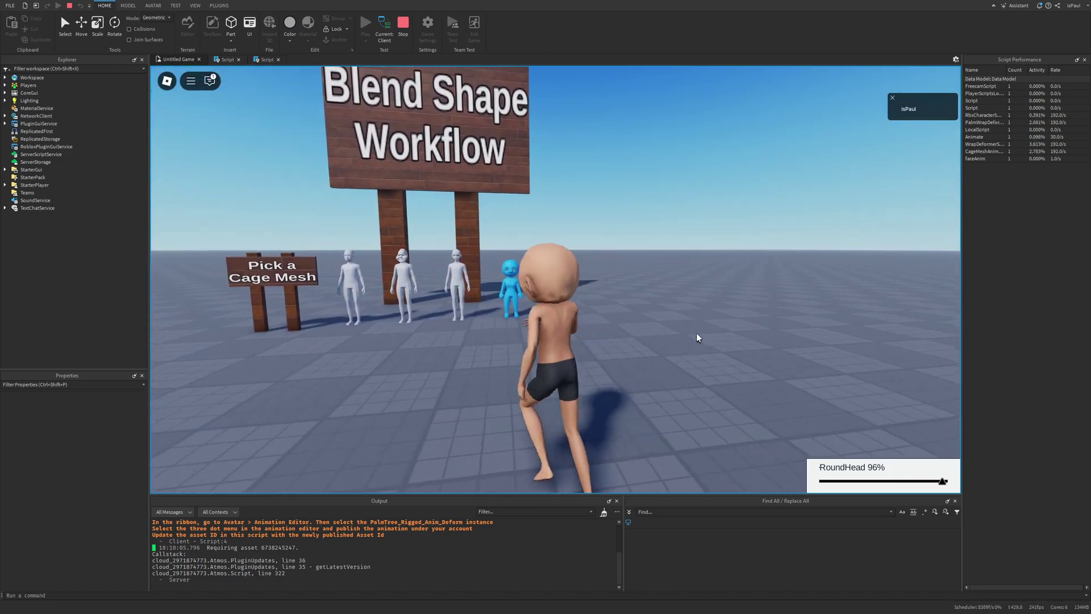
Reset the character so that it respawns at the spawn pad.
{"action": "key", "text": "Escape"}
{"action": "key", "text": "r"}
{"action": "key", "text": "Return"}
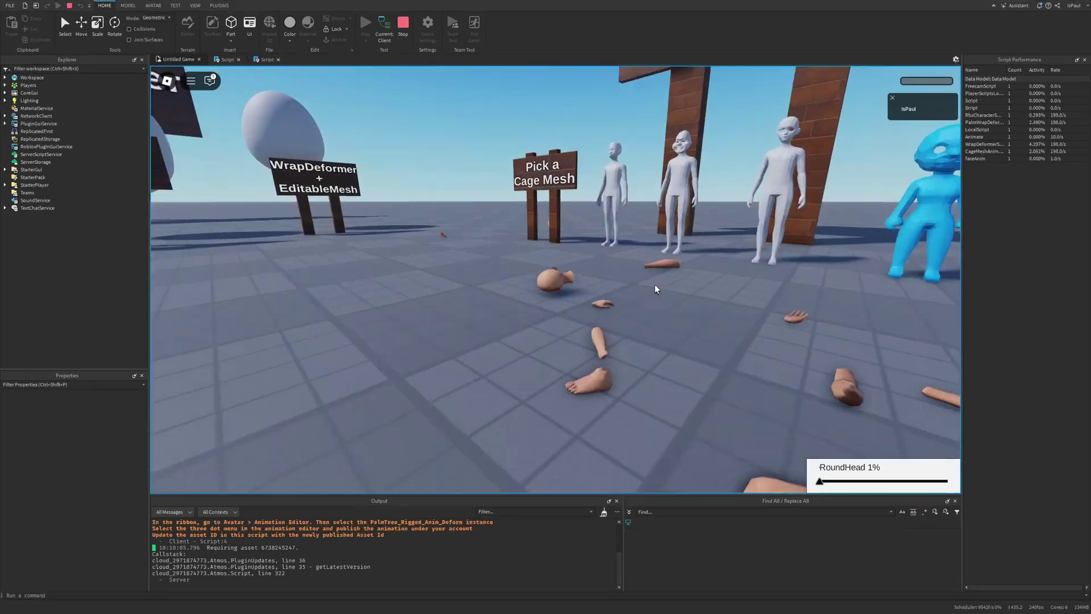
{"action": "right_click_drag", "start_coordinate": [649, 288], "coordinate": [630, 267]}
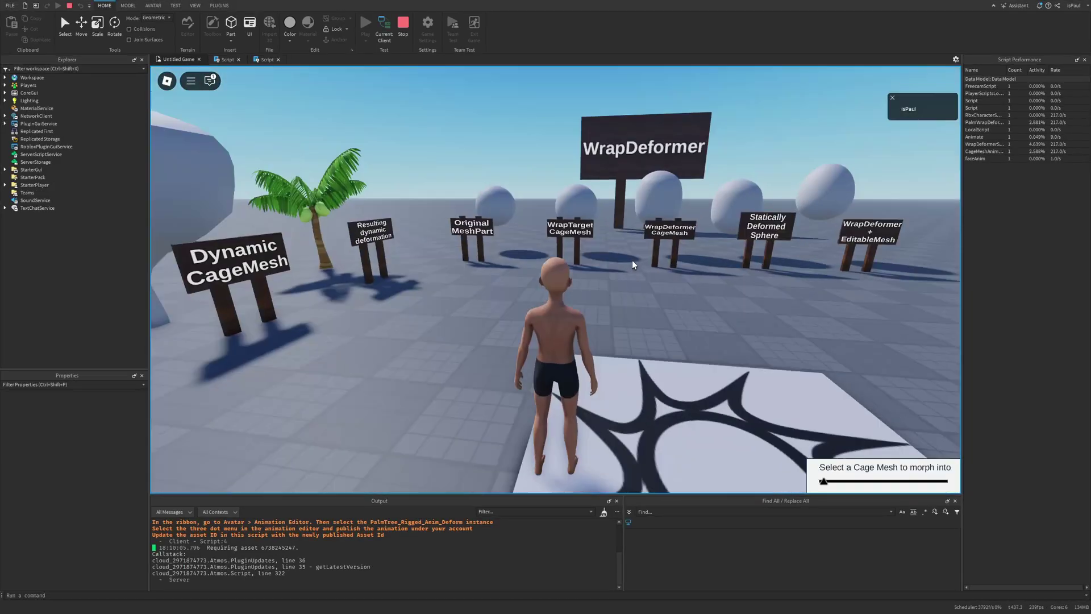
Walk and jump the character around the spawn area to look over the demo displays and the unmorphed avatar.
{"action": "key", "text": "s"}
{"action": "key", "text": "d"}
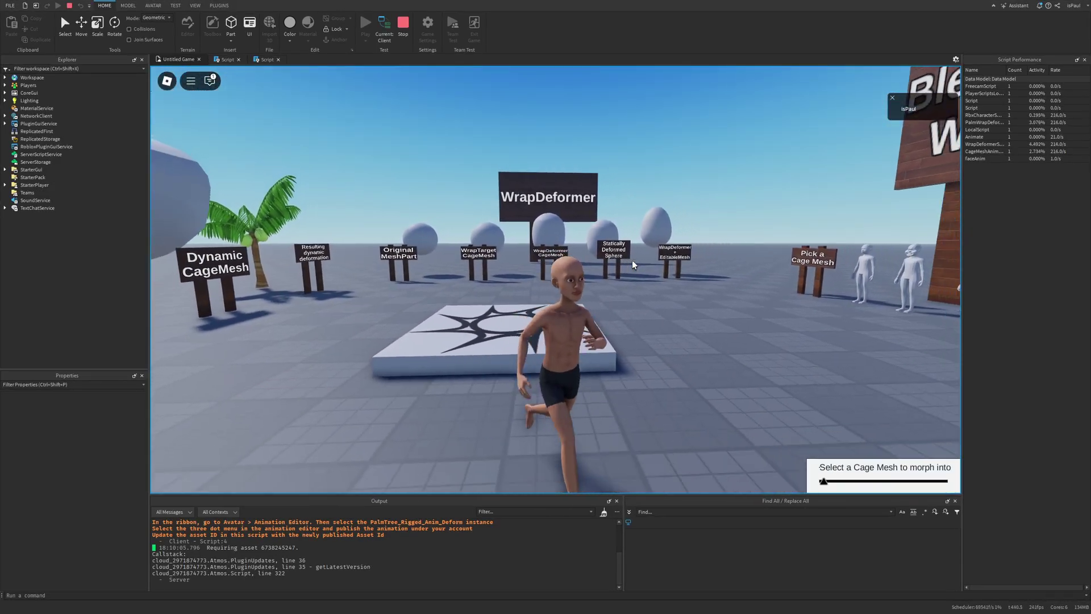
{"action": "right_click_drag", "start_coordinate": [526, 316], "coordinate": [527, 316]}
{"action": "key", "text": "w"}
{"action": "right_click_drag", "start_coordinate": [662, 334], "coordinate": [662, 334]}
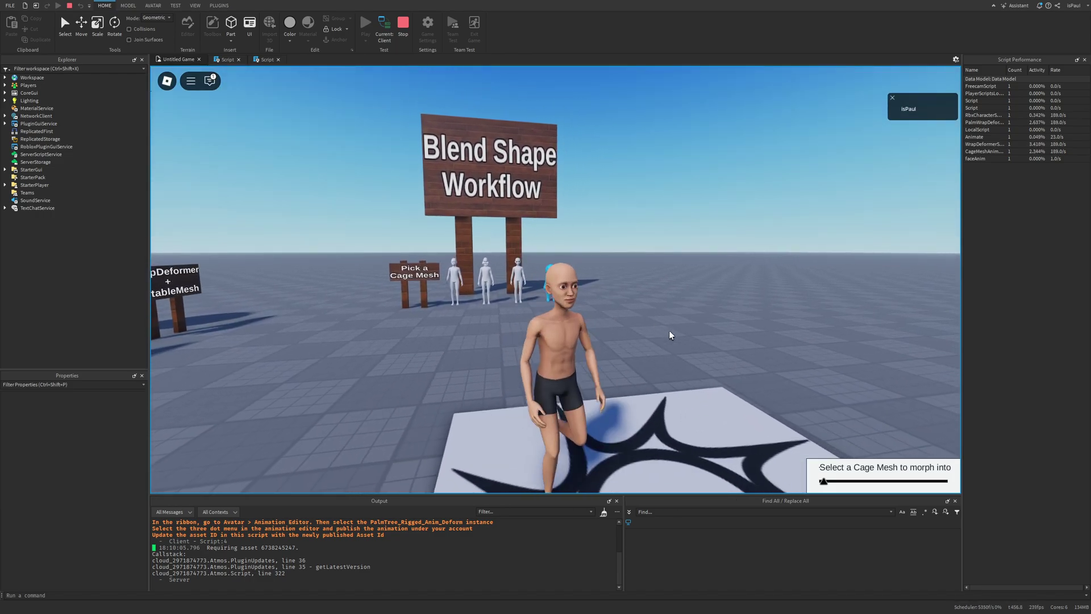
{"action": "key", "text": "d"}
{"action": "right_click_drag", "start_coordinate": [656, 341], "coordinate": [606, 309]}
{"action": "key", "text": "w"}
{"action": "key", "text": "space"}
{"action": "key", "text": "s"}
{"action": "key", "text": "a"}
{"action": "key", "text": "s"}
{"action": "key", "text": "d"}
{"action": "key", "text": "w"}
{"action": "key", "text": "d"}
{"action": "key", "text": "s"}
{"action": "key", "text": "d"}
{"action": "key", "text": "w"}
{"action": "key", "text": "space"}
{"action": "key", "text": "s"}
{"action": "key", "text": "d"}
{"action": "right_click_drag", "start_coordinate": [675, 321], "coordinate": [655, 302]}
{"action": "key", "text": "s"}
{"action": "key", "text": "w"}
{"action": "key", "text": "s"}
{"action": "scroll", "coordinate": [699, 341], "scroll_direction": "up", "scroll_amount": 5}
{"action": "right_click_drag", "start_coordinate": [699, 341], "coordinate": [699, 340]}
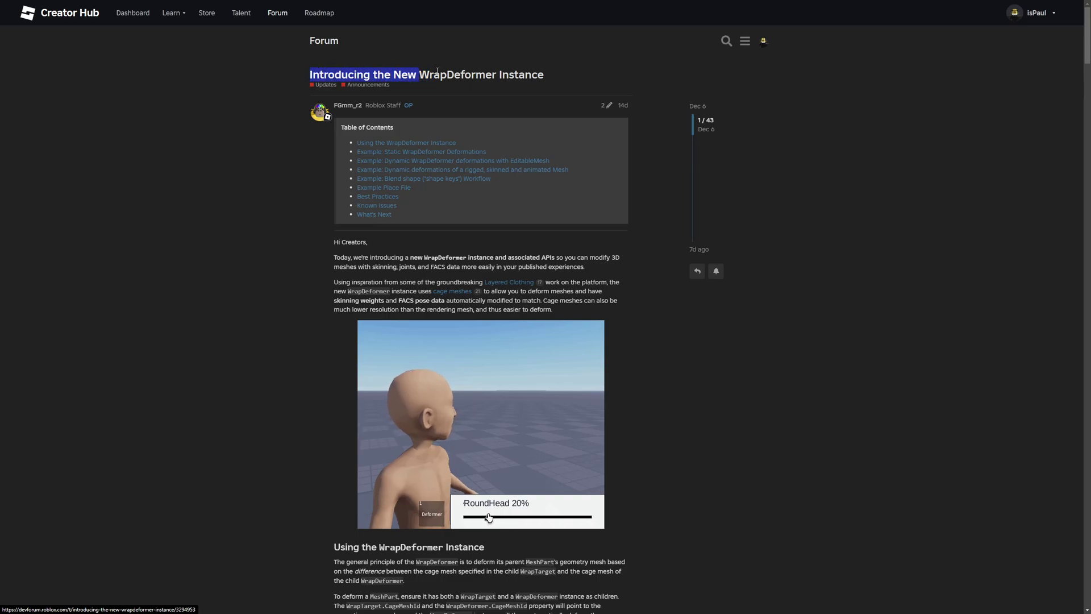
Switch to the browser's "Introducing the New WrapDeformer Instance" forum post, enlarge the page and look over its table of contents.
{"action": "left_click", "coordinate": [557, 83]}
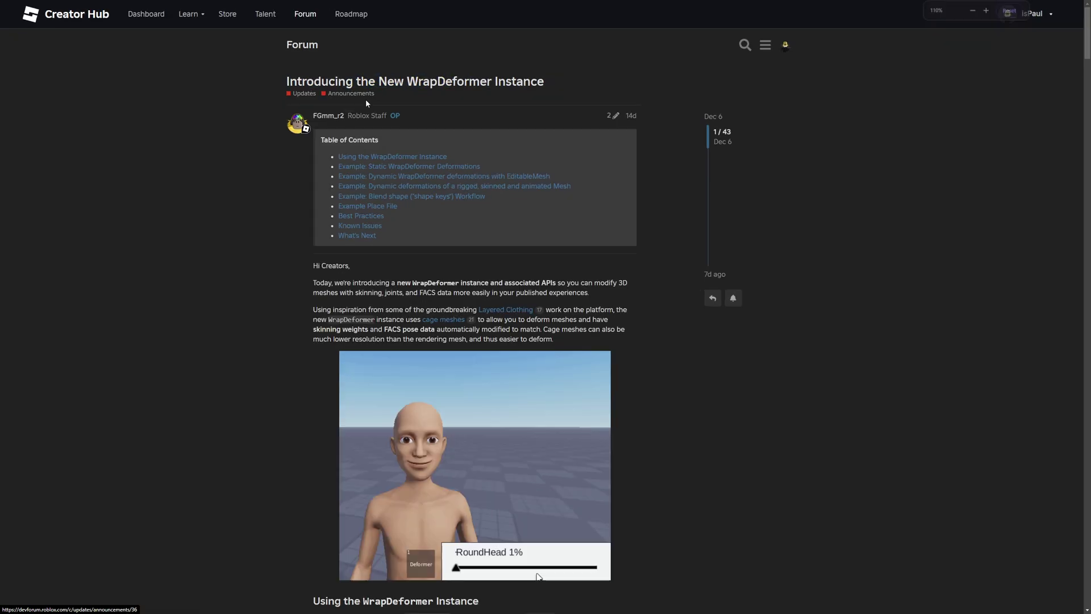
{"action": "scroll", "coordinate": [366, 99], "scroll_direction": "up", "scroll_amount": 4, "text": "ctrl"}
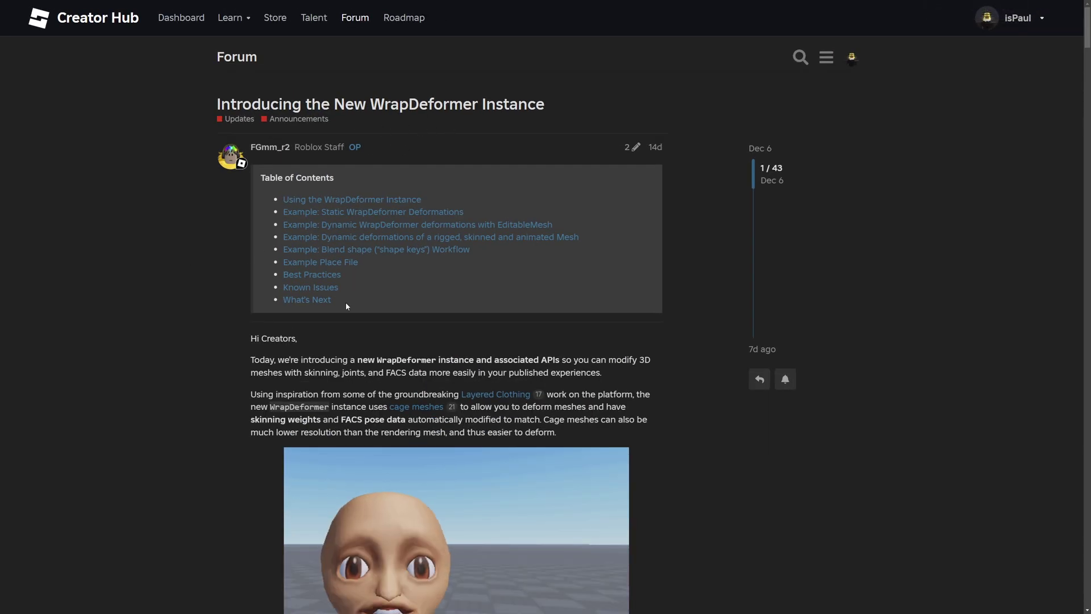
{"action": "left_click_drag", "start_coordinate": [347, 307], "coordinate": [239, 185]}
{"action": "left_click", "coordinate": [229, 231]}
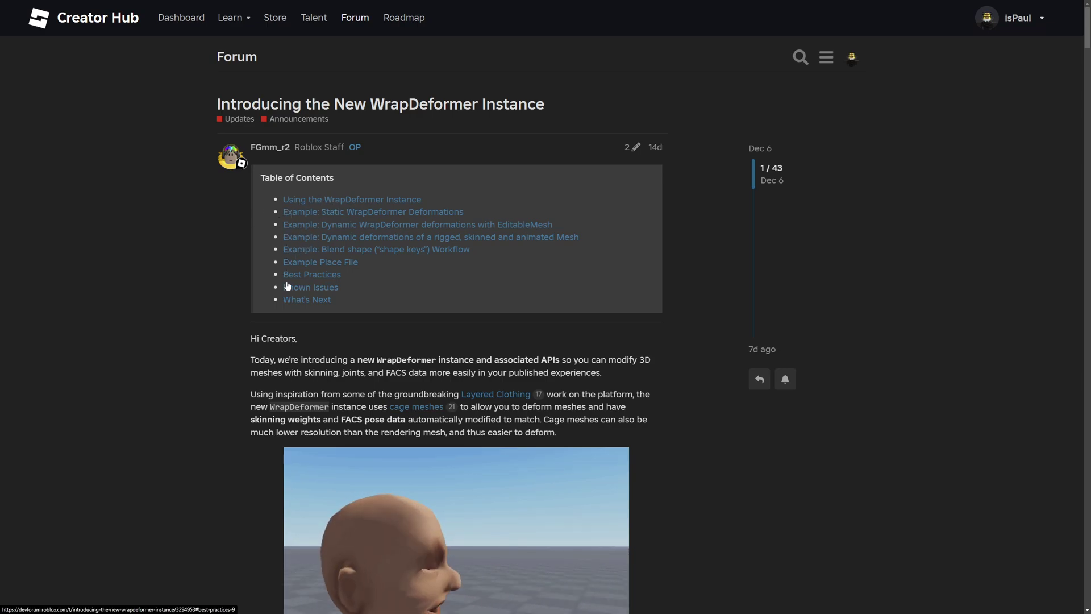
Read the post's introductory paragraphs on the WrapDeformer instance, its APIs and its use of cage meshes.
{"action": "scroll", "coordinate": [313, 286], "scroll_direction": "down", "scroll_amount": 3}
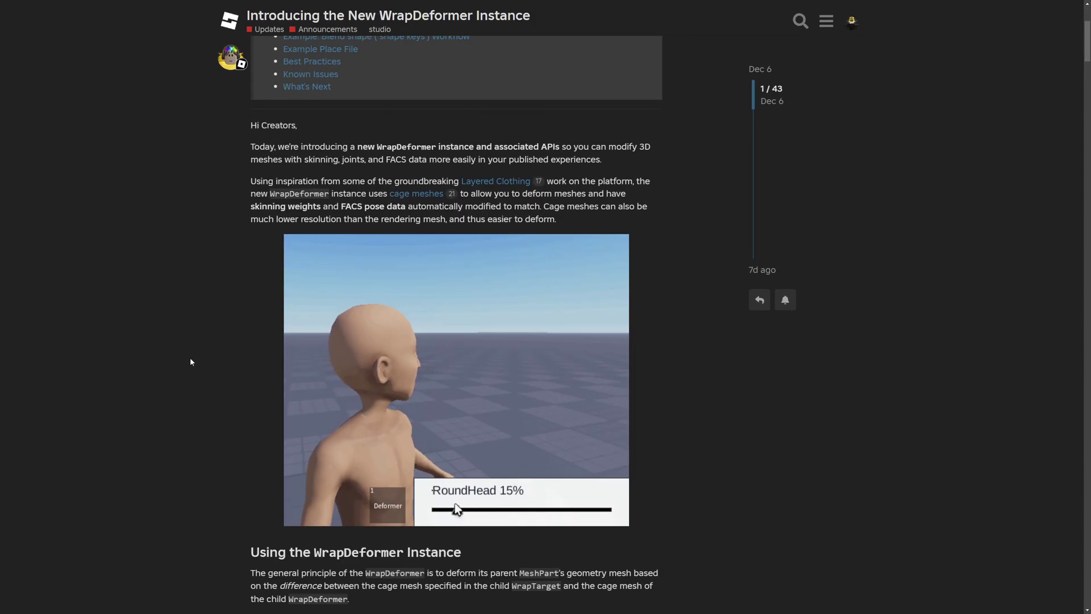
{"action": "scroll", "coordinate": [239, 295], "scroll_direction": "up", "scroll_amount": 1}
{"action": "left_click_drag", "start_coordinate": [290, 232], "coordinate": [407, 233]}
{"action": "left_click_drag", "start_coordinate": [476, 233], "coordinate": [627, 248]}
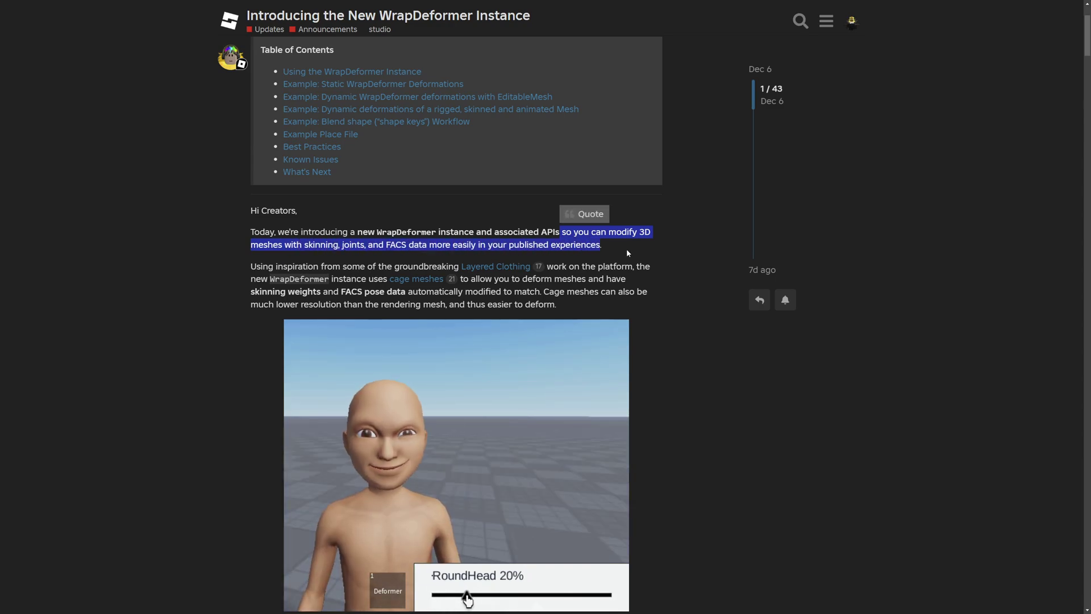
{"action": "left_click", "coordinate": [318, 183]}
{"action": "scroll", "coordinate": [318, 183], "scroll_direction": "down", "scroll_amount": 2}
{"action": "left_click_drag", "start_coordinate": [318, 184], "coordinate": [365, 182]}
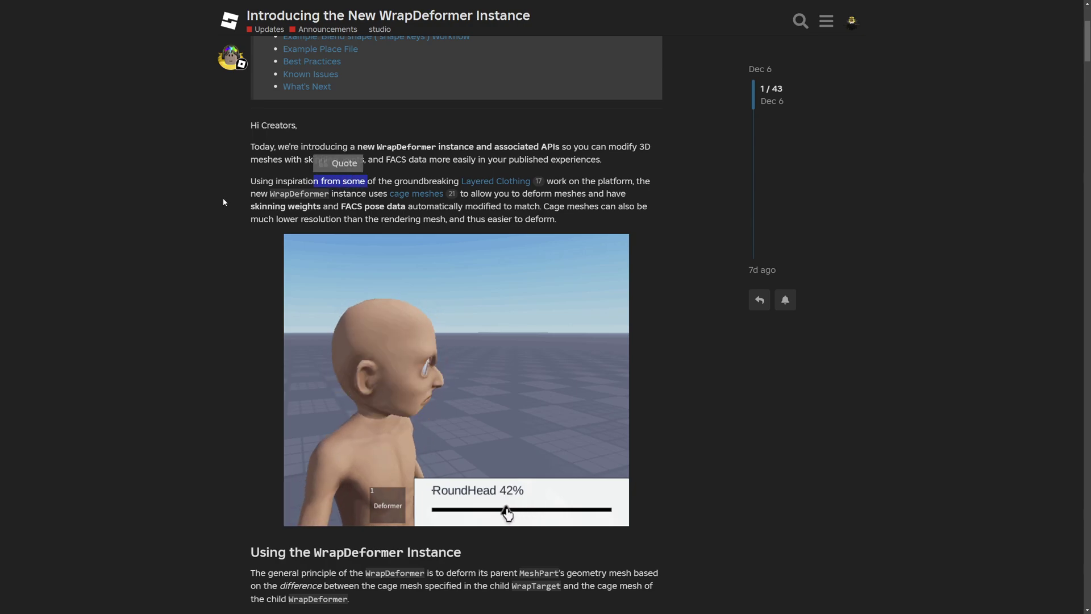
{"action": "left_click", "coordinate": [224, 203]}
{"action": "scroll", "coordinate": [555, 201], "scroll_direction": "down", "scroll_amount": 1}
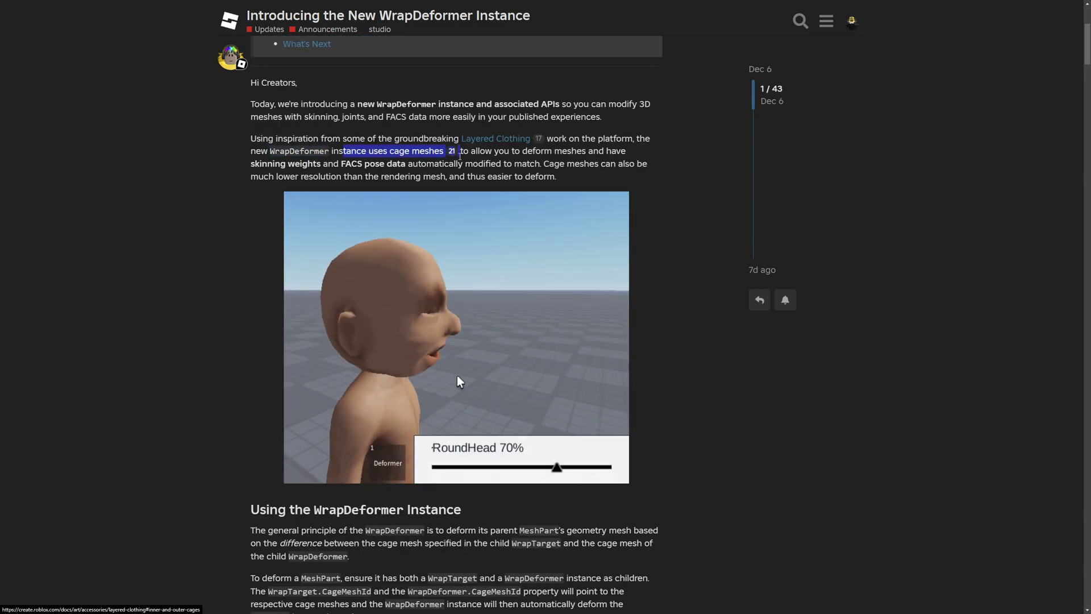
{"action": "scroll", "coordinate": [219, 261], "scroll_direction": "down", "scroll_amount": 1}
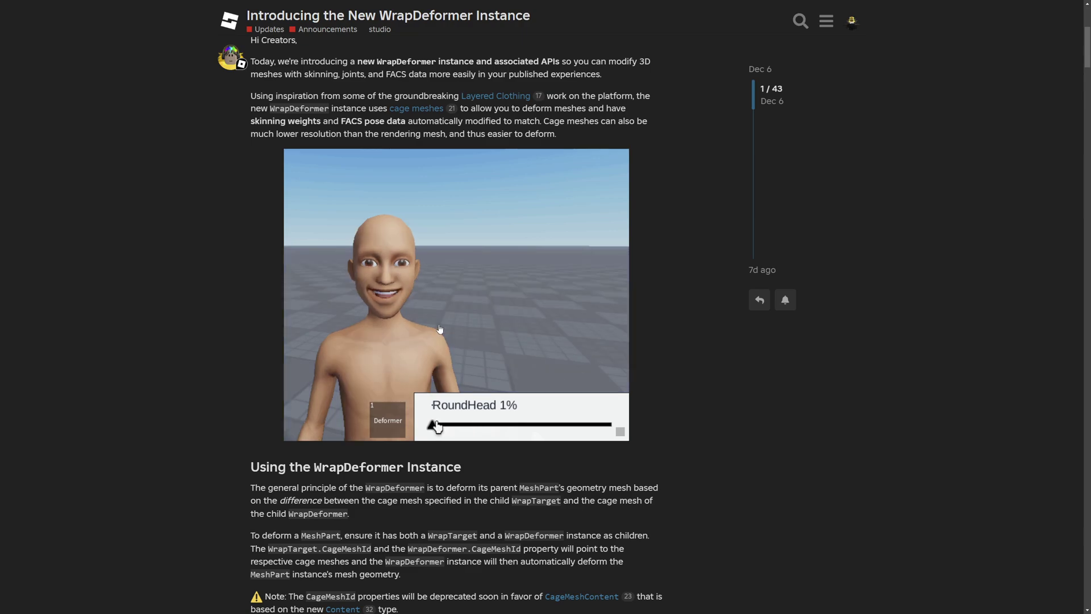
Read how to deform a MeshPart in the "Using the WrapDeformer Instance" section, including the note about the CageMeshId properties.
{"action": "scroll", "coordinate": [380, 307], "scroll_direction": "down", "scroll_amount": 2}
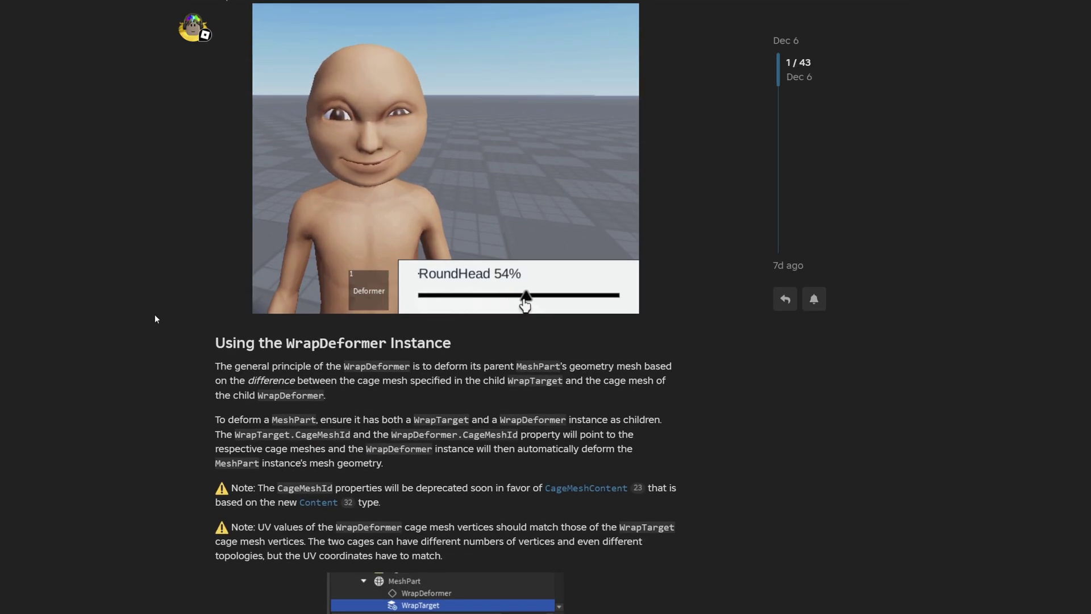
{"action": "scroll", "coordinate": [202, 312], "scroll_direction": "down", "scroll_amount": 3}
{"action": "left_click_drag", "start_coordinate": [208, 199], "coordinate": [263, 214]}
{"action": "left_click_drag", "start_coordinate": [383, 320], "coordinate": [288, 246]}
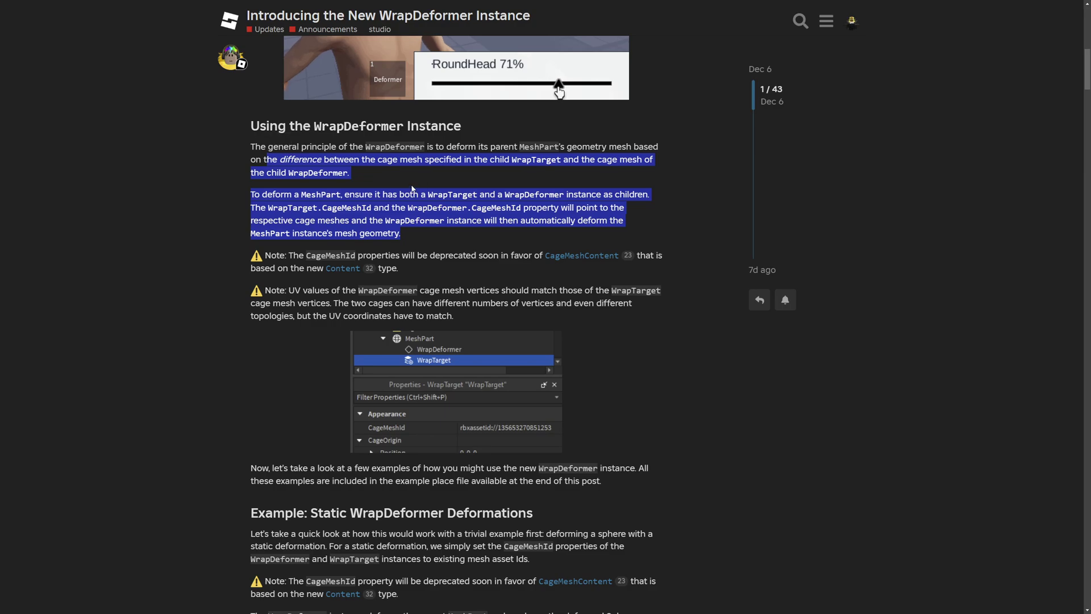
{"action": "left_click", "coordinate": [412, 189]}
{"action": "scroll", "coordinate": [182, 195], "scroll_direction": "down", "scroll_amount": 1}
{"action": "left_click", "coordinate": [323, 243]}
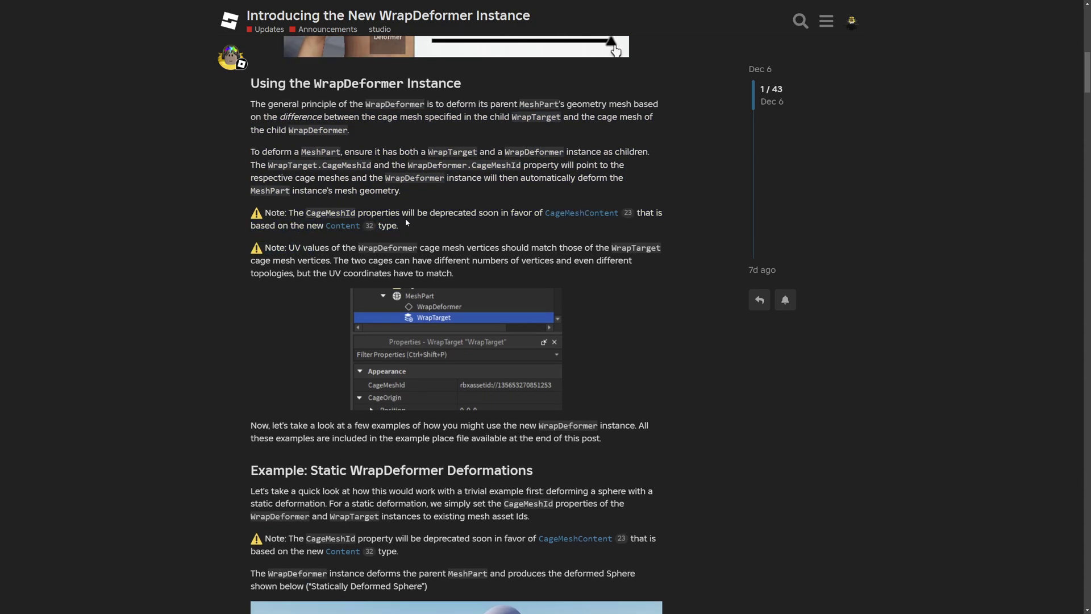
{"action": "left_click_drag", "start_coordinate": [433, 227], "coordinate": [482, 225]}
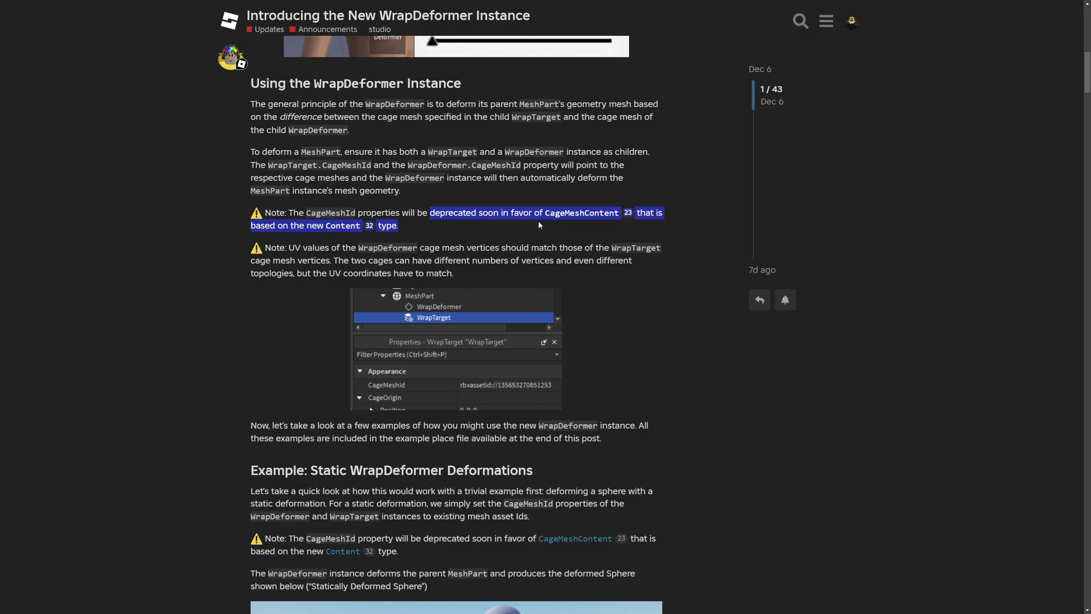
{"action": "left_click_drag", "start_coordinate": [588, 224], "coordinate": [623, 228]}
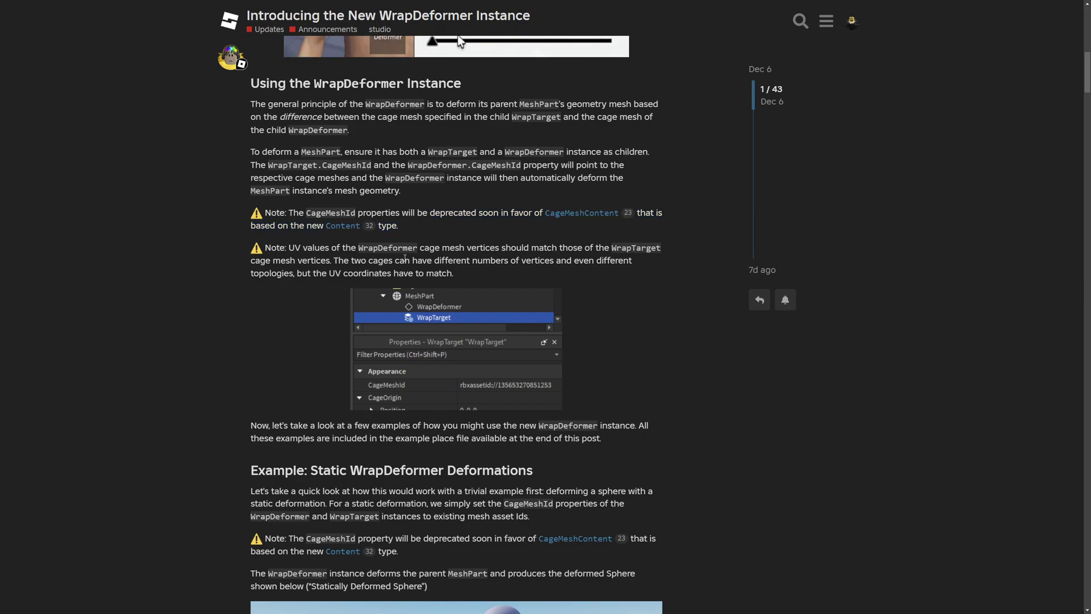
{"action": "left_click_drag", "start_coordinate": [300, 226], "coordinate": [390, 229]}
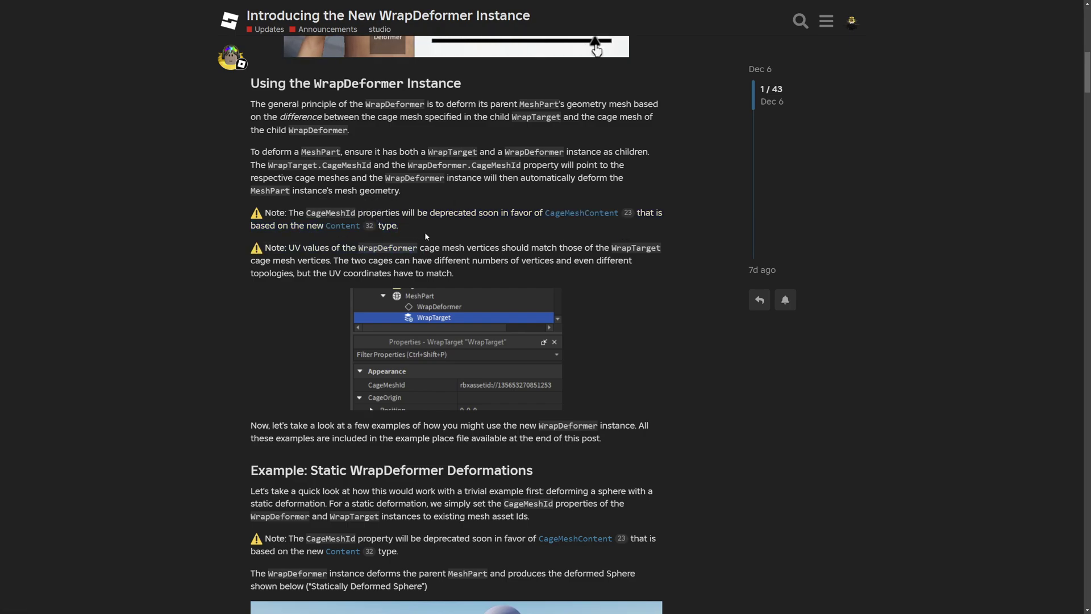
Read the note on UV values, vertex counts and topologies of the WrapDeformer and WrapTarget cage meshes.
{"action": "scroll", "coordinate": [426, 236], "scroll_direction": "down", "scroll_amount": 3}
{"action": "left_click_drag", "start_coordinate": [288, 163], "coordinate": [347, 166]}
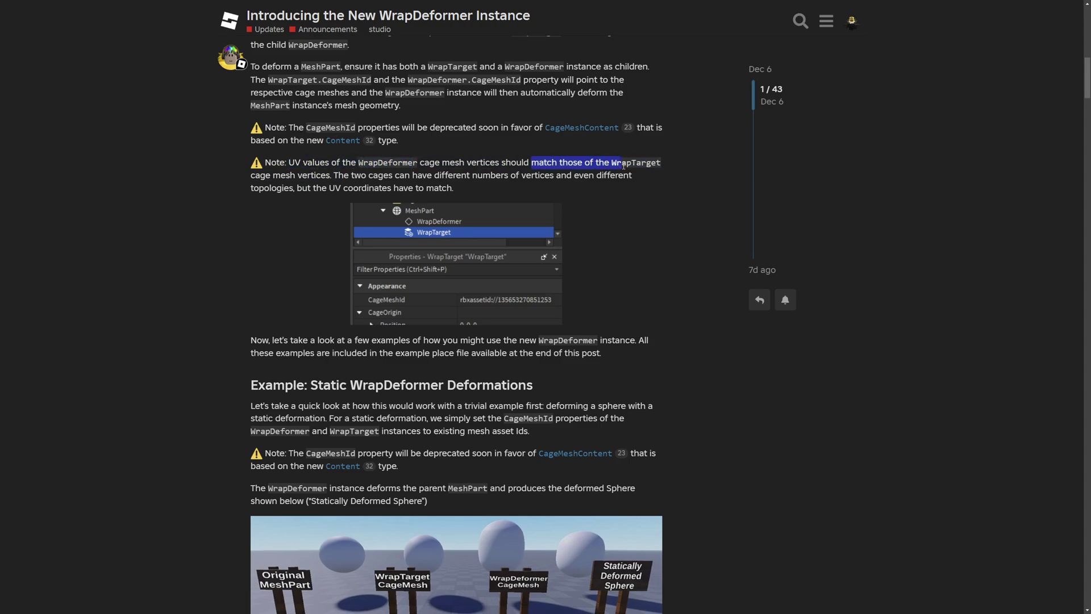
{"action": "left_click_drag", "start_coordinate": [623, 165], "coordinate": [670, 169]}
{"action": "left_click_drag", "start_coordinate": [334, 176], "coordinate": [352, 177]}
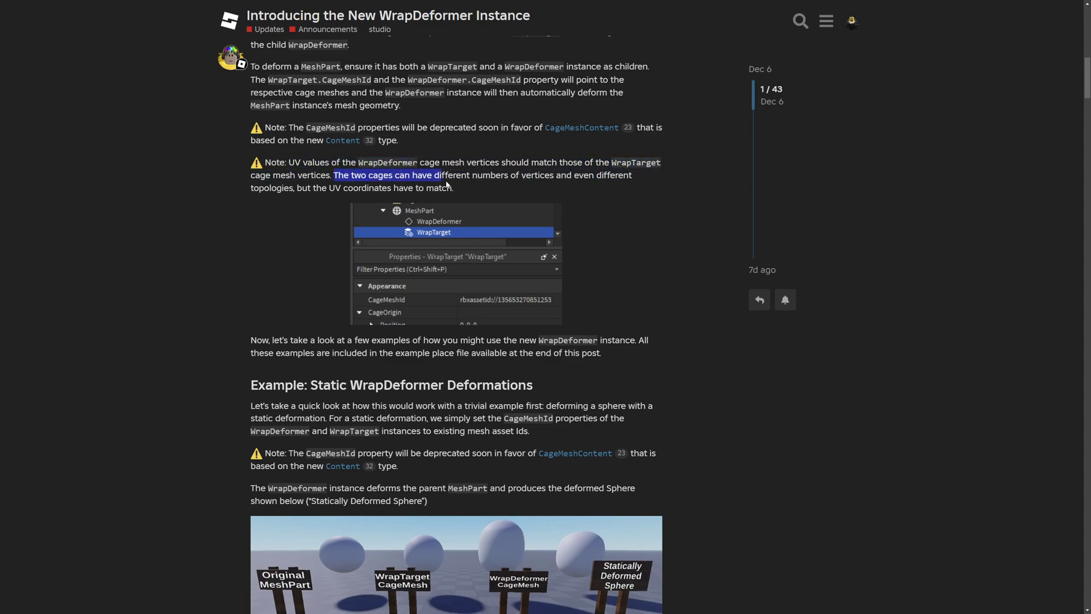
{"action": "mouse_move", "coordinate": [448, 185]}
{"action": "left_mouse_down"}
{"action": "mouse_move", "coordinate": [554, 176]}
{"action": "mouse_move", "coordinate": [454, 189]}
{"action": "left_mouse_up"}
{"action": "left_click", "coordinate": [542, 193]}
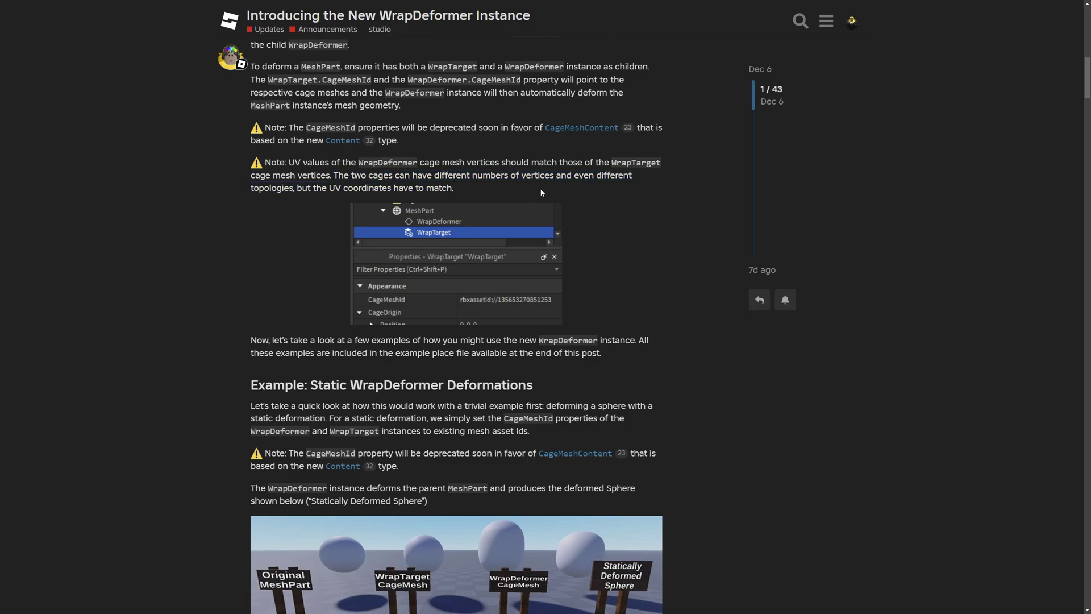
{"action": "left_click_drag", "start_coordinate": [550, 176], "coordinate": [659, 187]}
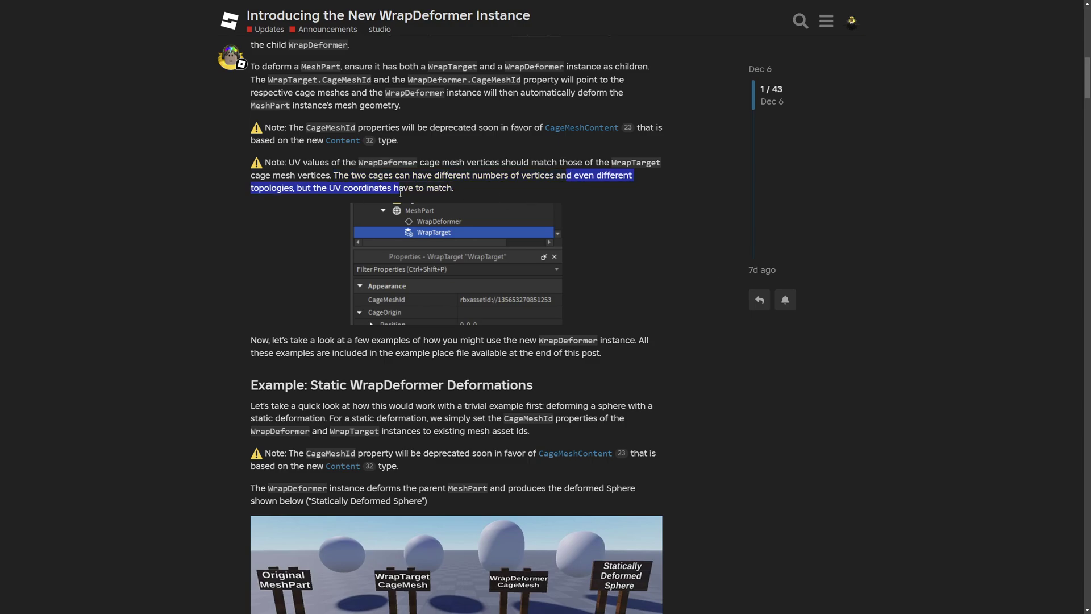
{"action": "left_click", "coordinate": [478, 196]}
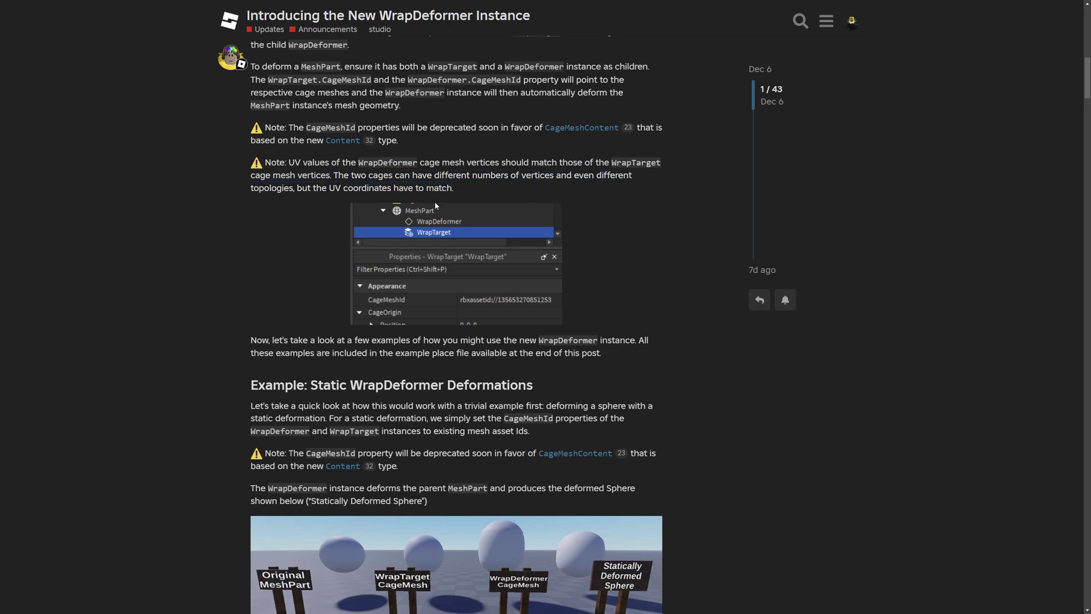
Look through the static, EditableMesh-driven and rigged, skinned and animated mesh deformation examples.
{"action": "scroll", "coordinate": [478, 195], "scroll_direction": "down", "scroll_amount": 5}
{"action": "scroll", "coordinate": [232, 161], "scroll_direction": "down", "scroll_amount": 12}
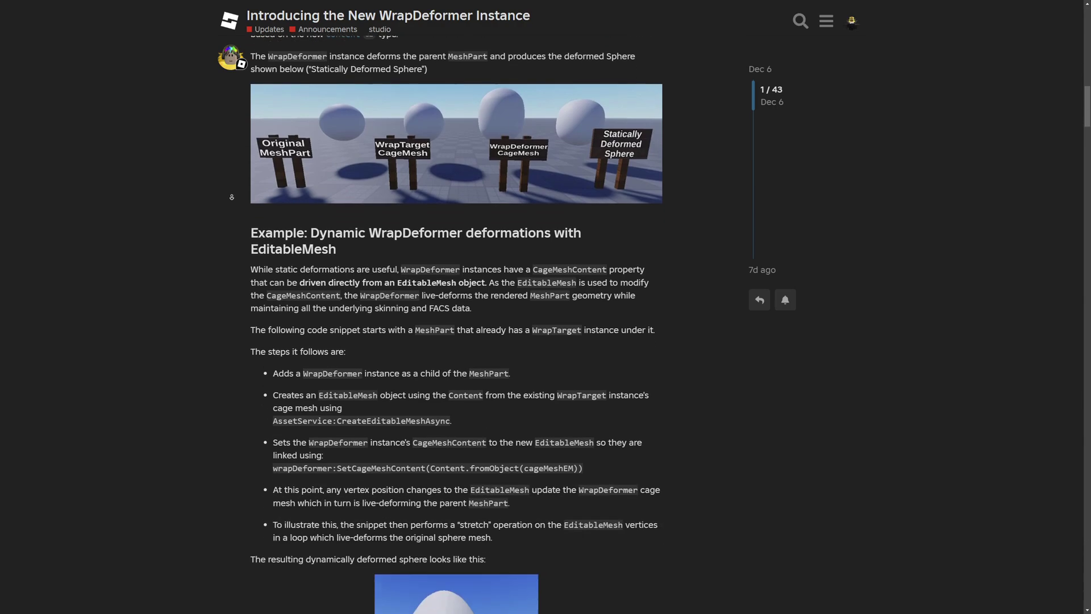
{"action": "scroll", "coordinate": [232, 197], "scroll_direction": "down", "scroll_amount": 2}
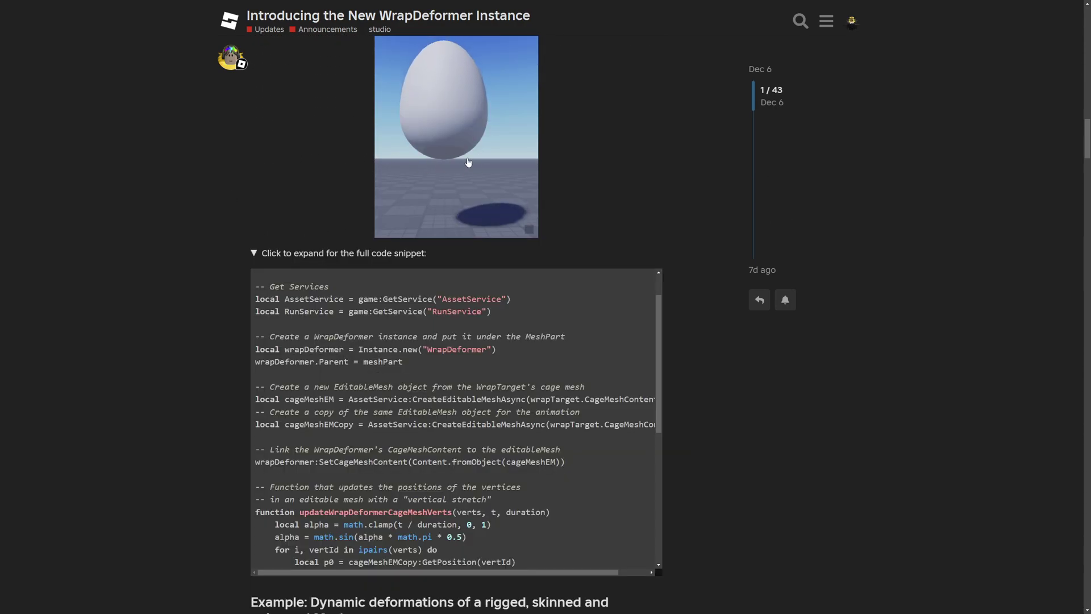
{"action": "scroll", "coordinate": [690, 246], "scroll_direction": "down", "scroll_amount": 8}
{"action": "left_click_drag", "start_coordinate": [320, 134], "coordinate": [492, 150]}
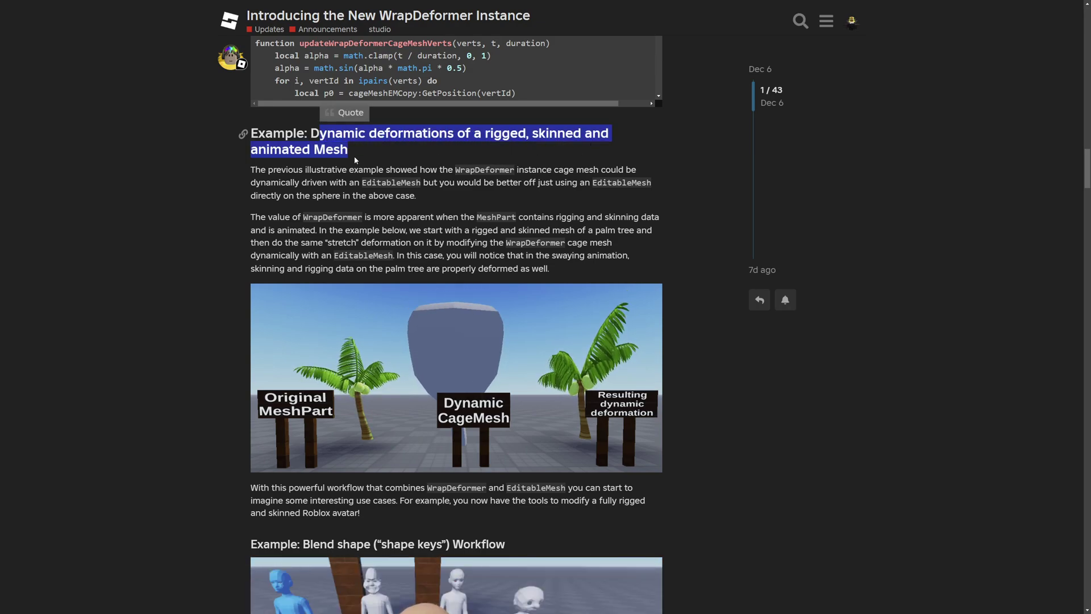
{"action": "left_click", "coordinate": [355, 155]}
Read the blend shape ("shape keys") workflow example and its paragraph on the source cage meshes in cages.zip.
{"action": "scroll", "coordinate": [319, 210], "scroll_direction": "down", "scroll_amount": 7}
{"action": "left_click_drag", "start_coordinate": [304, 162], "coordinate": [378, 165]}
{"action": "left_click_drag", "start_coordinate": [536, 170], "coordinate": [453, 161]}
{"action": "left_click", "coordinate": [477, 162]}
{"action": "scroll", "coordinate": [550, 251], "scroll_direction": "down", "scroll_amount": 1}
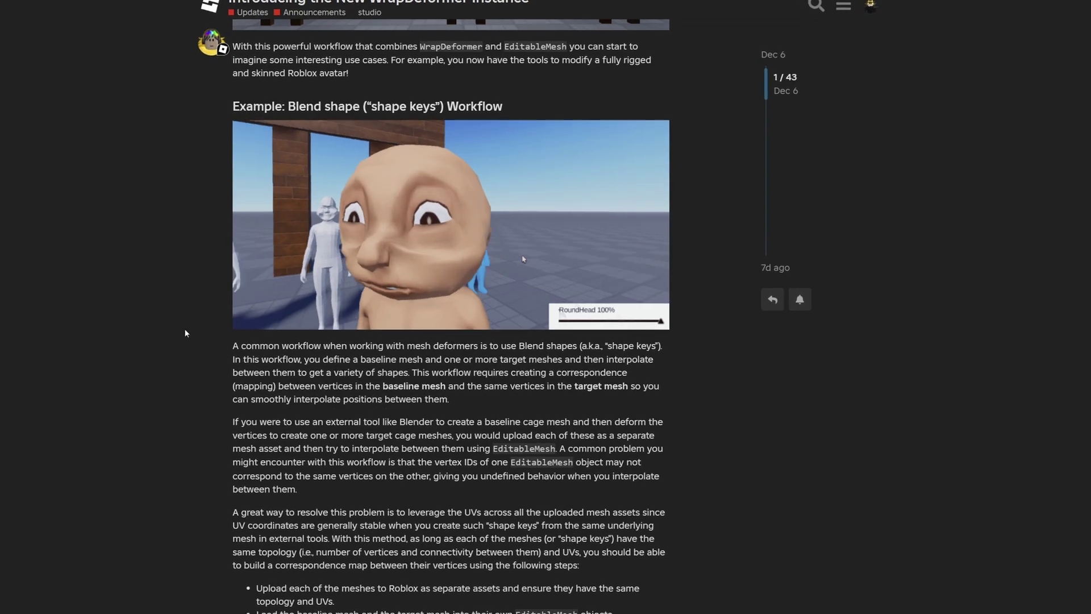
{"action": "scroll", "coordinate": [430, 311], "scroll_direction": "down", "scroll_amount": 6}
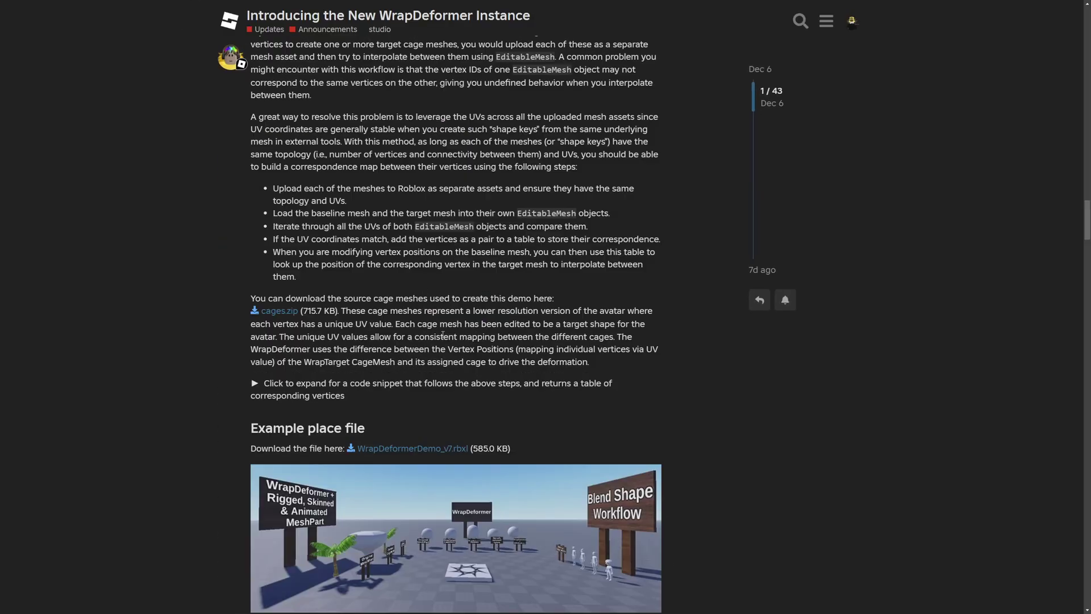
{"action": "scroll", "coordinate": [297, 278], "scroll_direction": "down", "scroll_amount": 1}
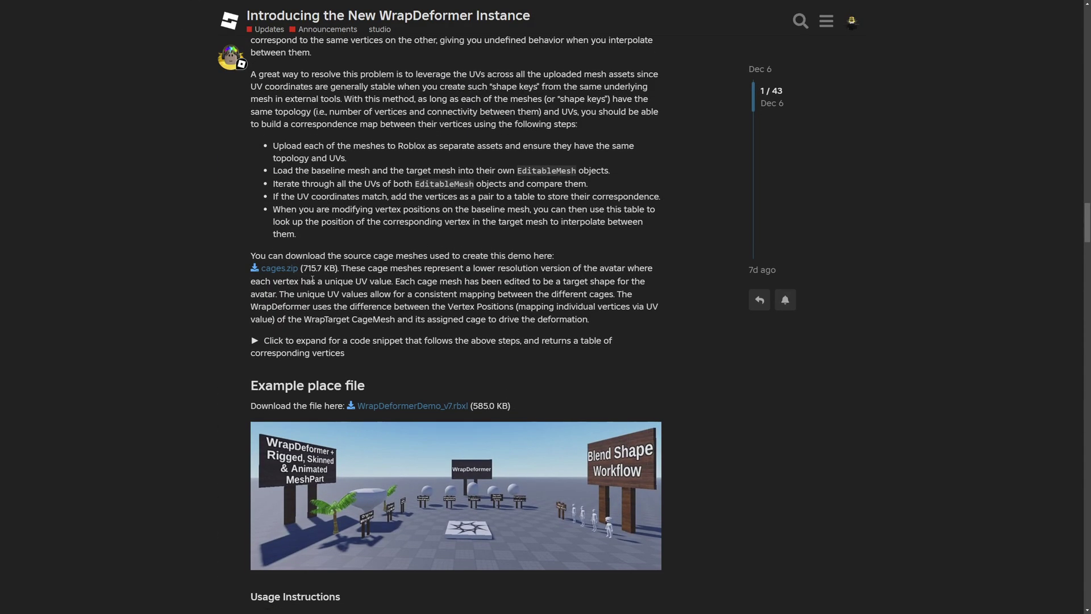
{"action": "left_click_drag", "start_coordinate": [385, 273], "coordinate": [460, 277]}
{"action": "mouse_move", "coordinate": [308, 279]}
{"action": "left_mouse_down"}
{"action": "mouse_move", "coordinate": [432, 294]}
{"action": "mouse_move", "coordinate": [312, 283]}
{"action": "left_mouse_up"}
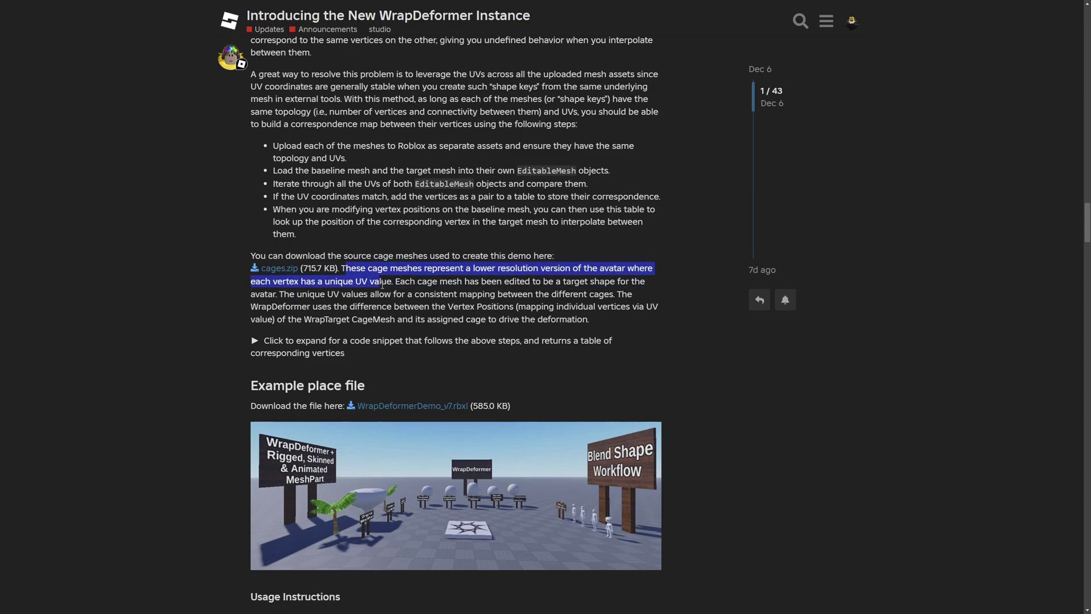
Expand the code snippet that returns a table of corresponding vertices, look through it and collapse it again.
{"action": "left_click", "coordinate": [364, 344]}
{"action": "scroll", "coordinate": [367, 326], "scroll_direction": "down", "scroll_amount": 8}
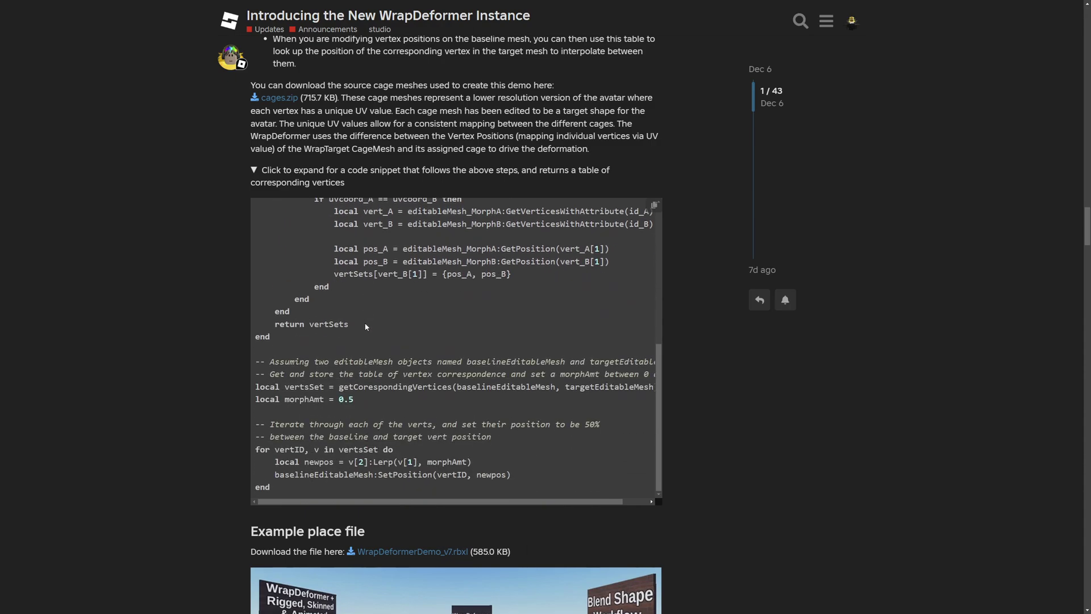
{"action": "scroll", "coordinate": [366, 327], "scroll_direction": "up", "scroll_amount": 5}
{"action": "scroll", "coordinate": [494, 310], "scroll_direction": "down", "scroll_amount": 6}
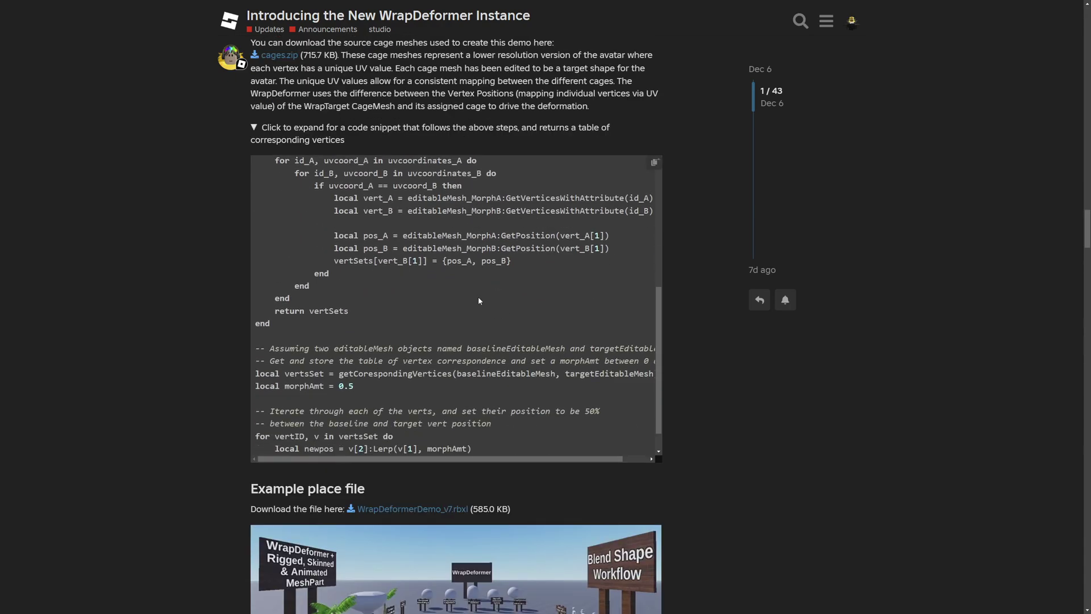
{"action": "scroll", "coordinate": [478, 301], "scroll_direction": "up", "scroll_amount": 5}
{"action": "left_click", "coordinate": [370, 134]}
Read the "Example place file" section and its usage instructions for the WrapDeformer demo.
{"action": "left_click_drag", "start_coordinate": [366, 172], "coordinate": [202, 171]}
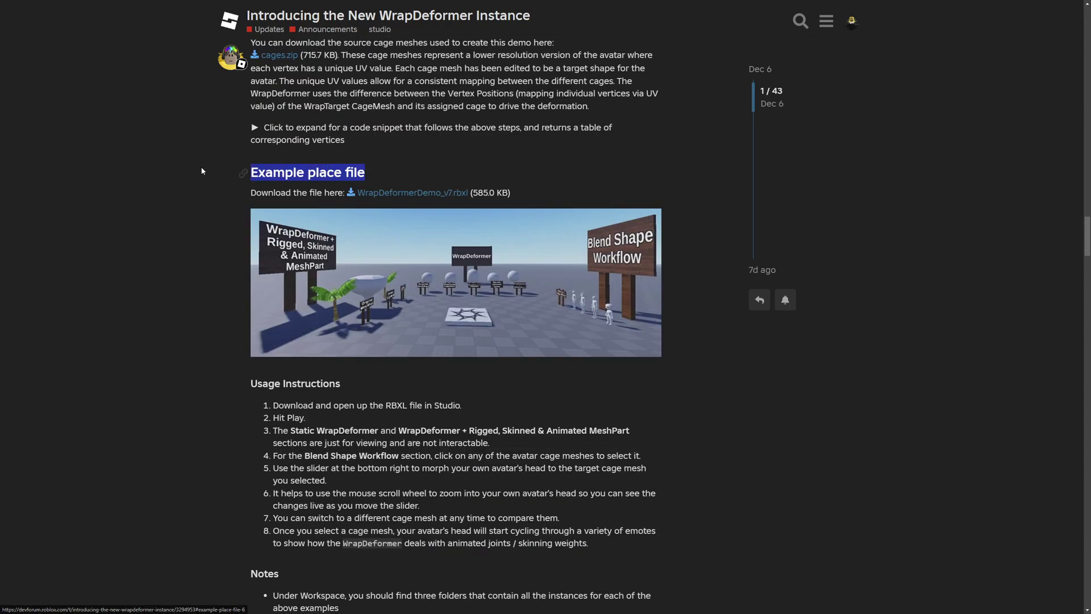
{"action": "scroll", "coordinate": [220, 231], "scroll_direction": "down", "scroll_amount": 3}
{"action": "left_click_drag", "start_coordinate": [244, 212], "coordinate": [505, 360]}
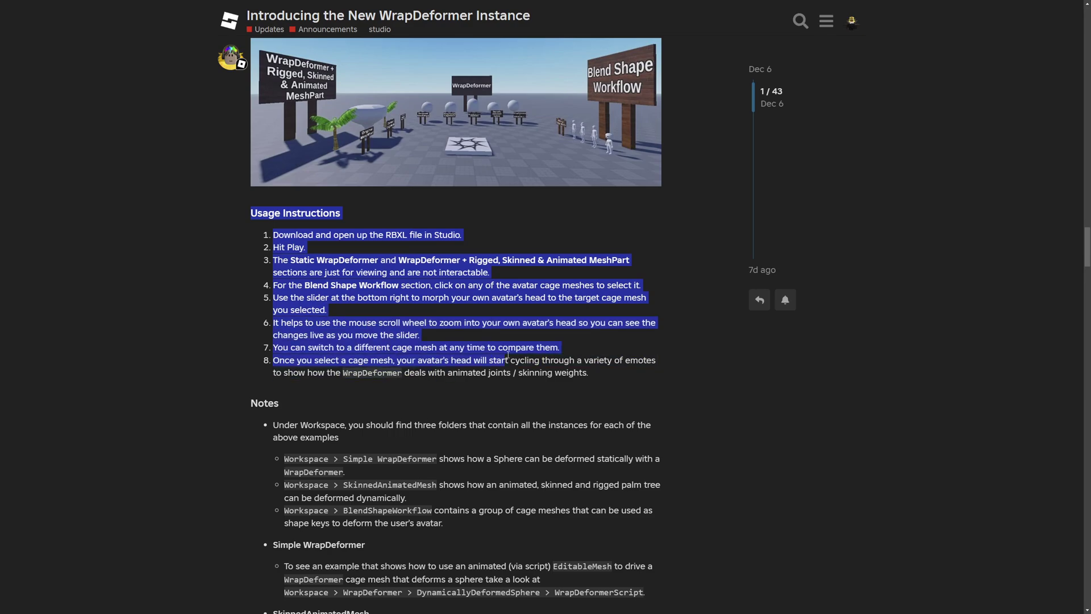
{"action": "left_click", "coordinate": [413, 285]}
Read the Notes on the three Workspace folders that hold the instances for the demo examples.
{"action": "scroll", "coordinate": [413, 286], "scroll_direction": "down", "scroll_amount": 4}
{"action": "left_click_drag", "start_coordinate": [279, 147], "coordinate": [269, 142]}
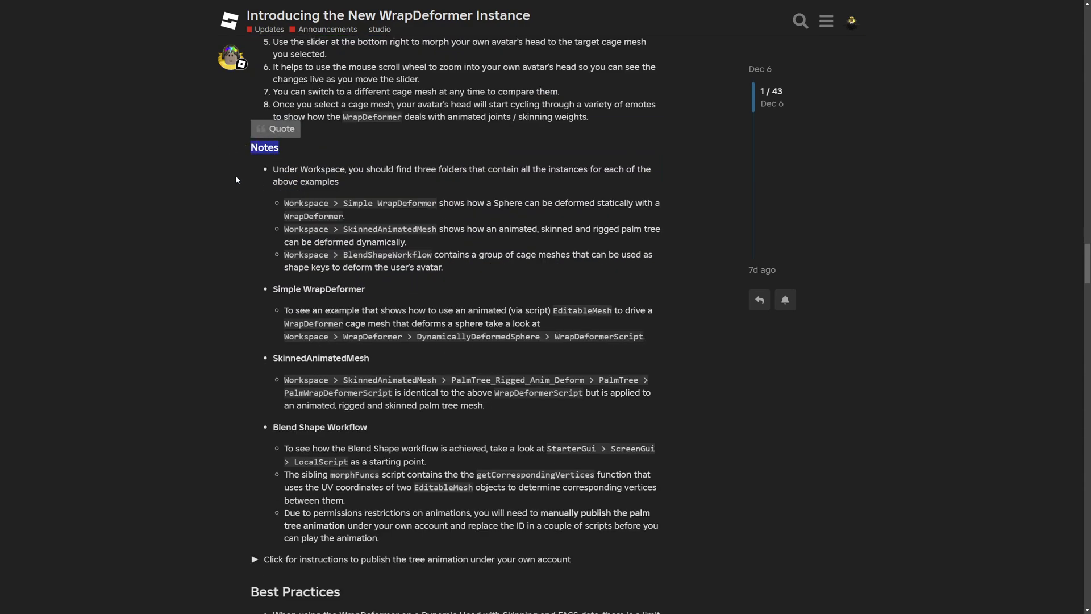
{"action": "left_click_drag", "start_coordinate": [370, 185], "coordinate": [264, 126]}
{"action": "left_click", "coordinate": [429, 166]}
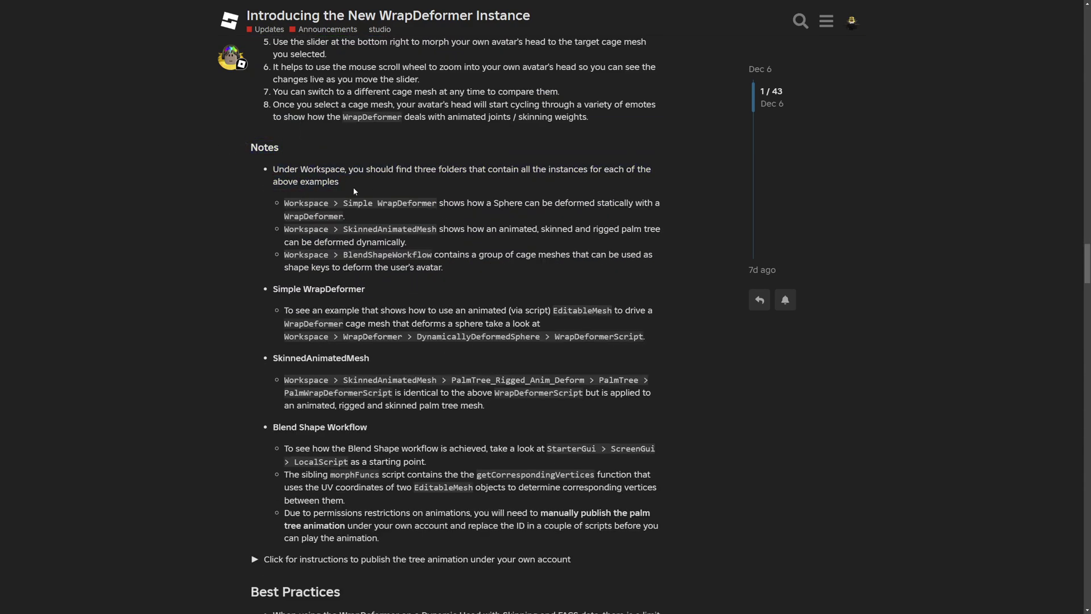
{"action": "left_click_drag", "start_coordinate": [412, 168], "coordinate": [408, 167]}
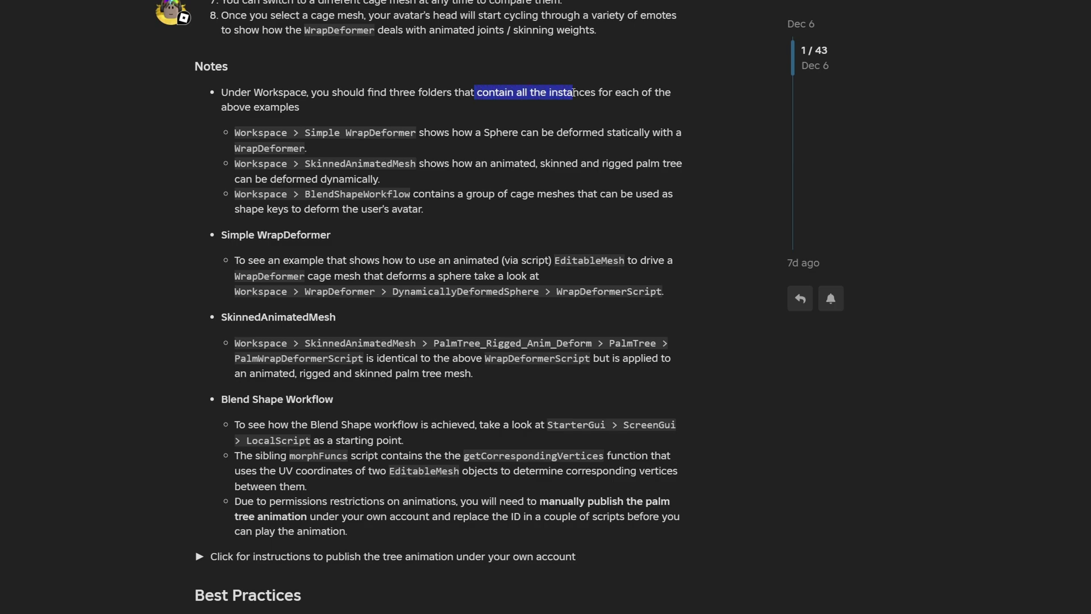
{"action": "left_click", "coordinate": [627, 111]}
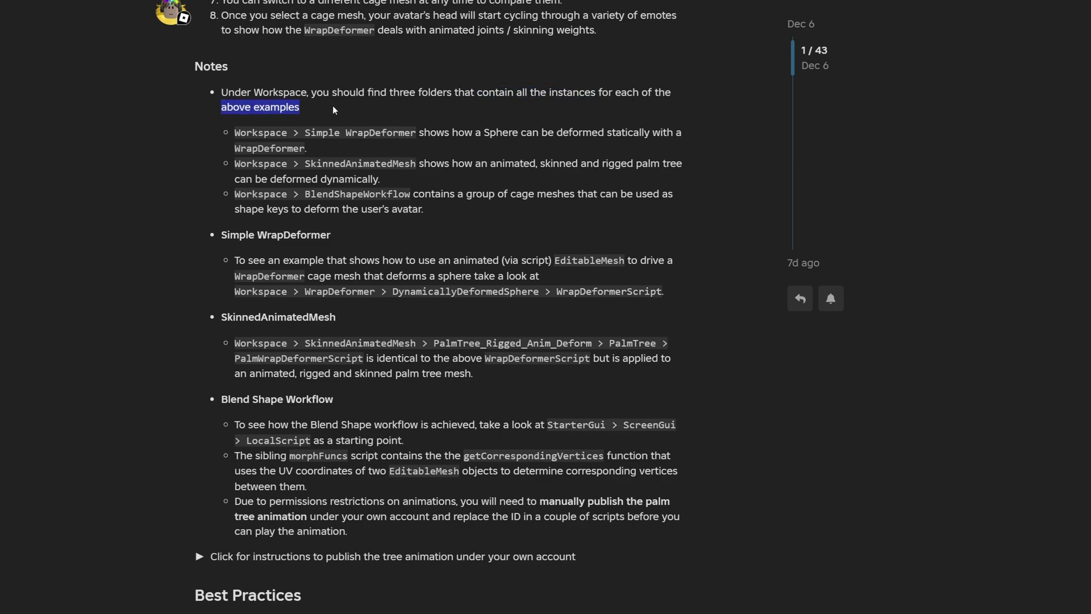
{"action": "left_click_drag", "start_coordinate": [316, 133], "coordinate": [351, 132]}
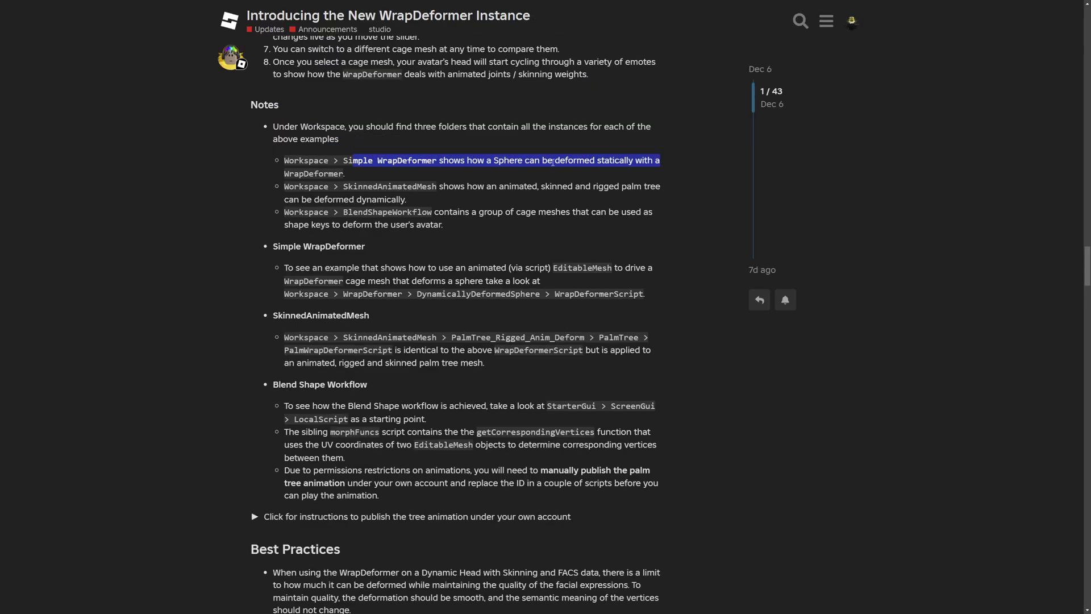
{"action": "left_click", "coordinate": [336, 183]}
{"action": "left_click", "coordinate": [364, 209]}
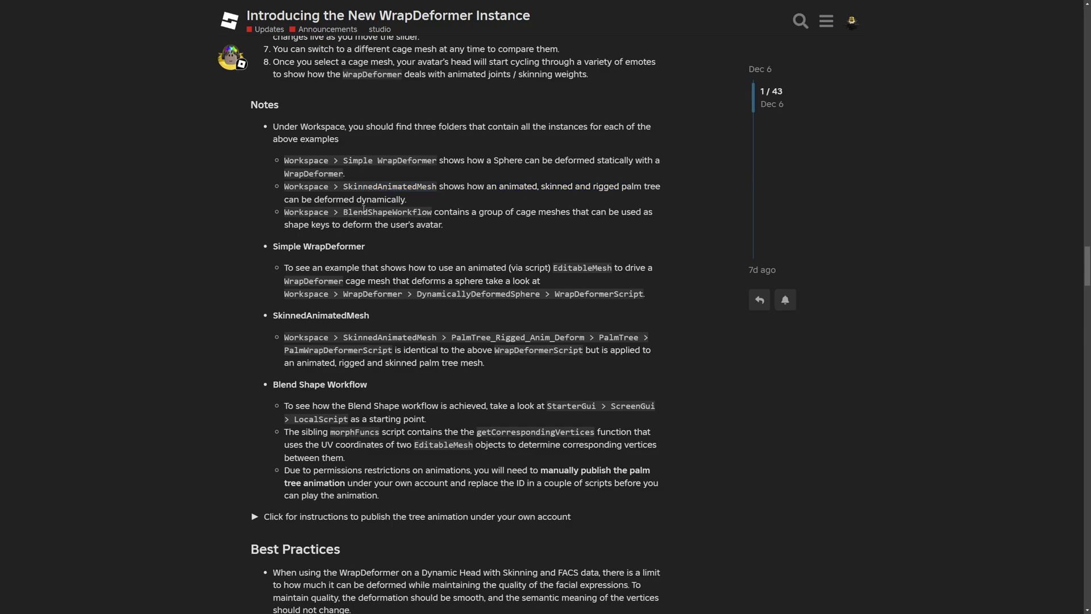
Read the Simple WrapDeformer note on driving the cage mesh with a script-animated EditableMesh.
{"action": "scroll", "coordinate": [483, 216], "scroll_direction": "down", "scroll_amount": 1}
{"action": "left_click_drag", "start_coordinate": [366, 161], "coordinate": [263, 164]}
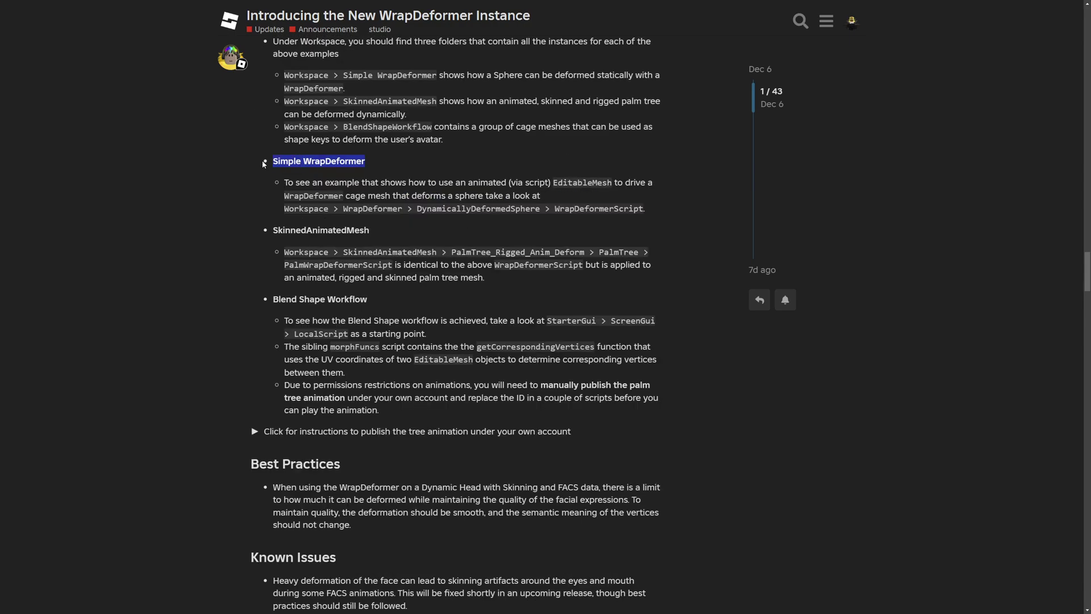
{"action": "left_click_drag", "start_coordinate": [404, 158], "coordinate": [351, 158]}
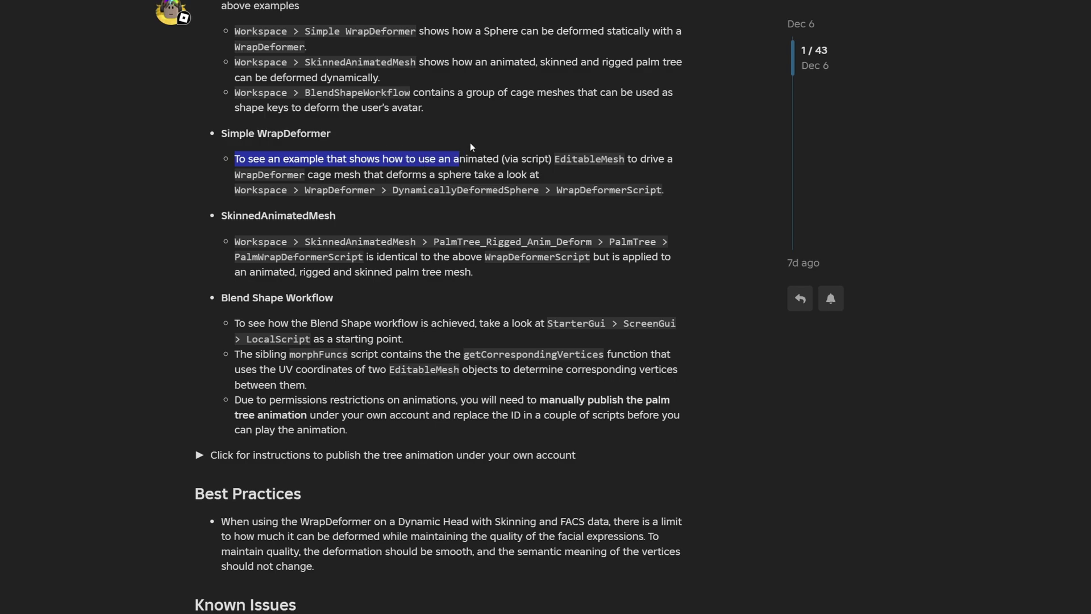
{"action": "left_click_drag", "start_coordinate": [470, 142], "coordinate": [497, 175]}
{"action": "mouse_move", "coordinate": [466, 175]}
{"action": "left_mouse_down"}
{"action": "mouse_move", "coordinate": [540, 174]}
{"action": "mouse_move", "coordinate": [257, 187]}
{"action": "mouse_move", "coordinate": [438, 175]}
{"action": "mouse_move", "coordinate": [472, 187]}
{"action": "left_mouse_up"}
{"action": "left_click", "coordinate": [549, 193]}
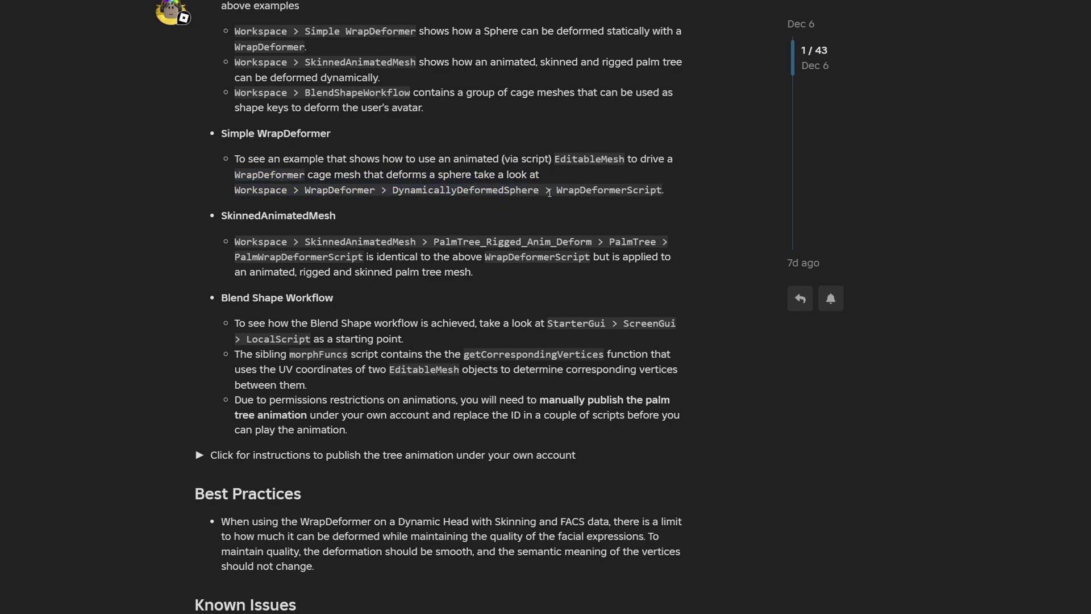
Look through the SkinnedAnimatedMesh and Blend Shape Workflow notes.
{"action": "scroll", "coordinate": [640, 175], "scroll_direction": "down", "scroll_amount": 2}
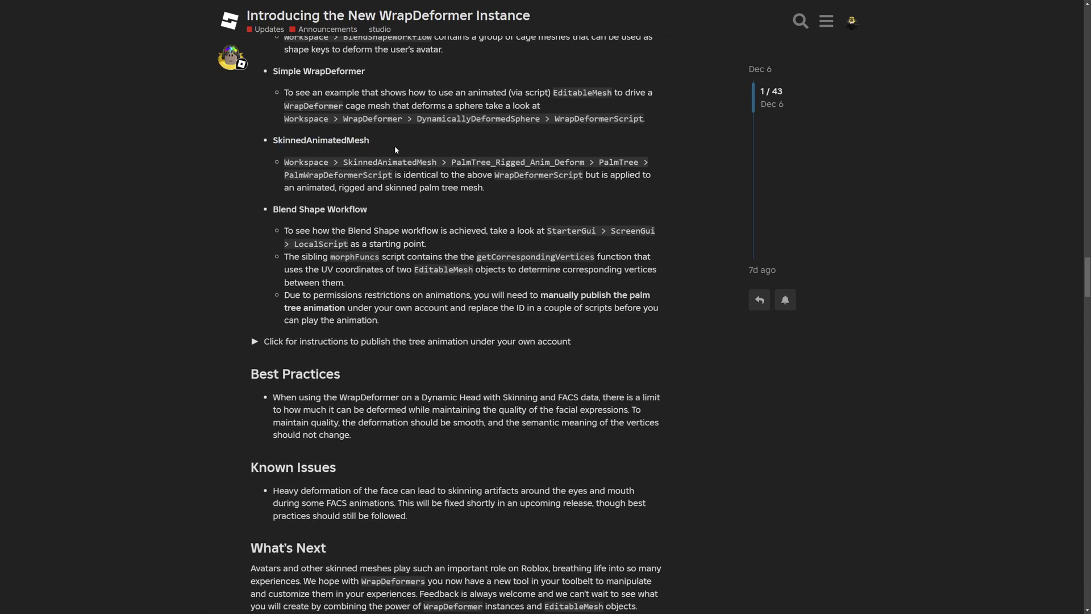
{"action": "scroll", "coordinate": [398, 159], "scroll_direction": "down", "scroll_amount": 1}
{"action": "scroll", "coordinate": [395, 166], "scroll_direction": "down", "scroll_amount": 2}
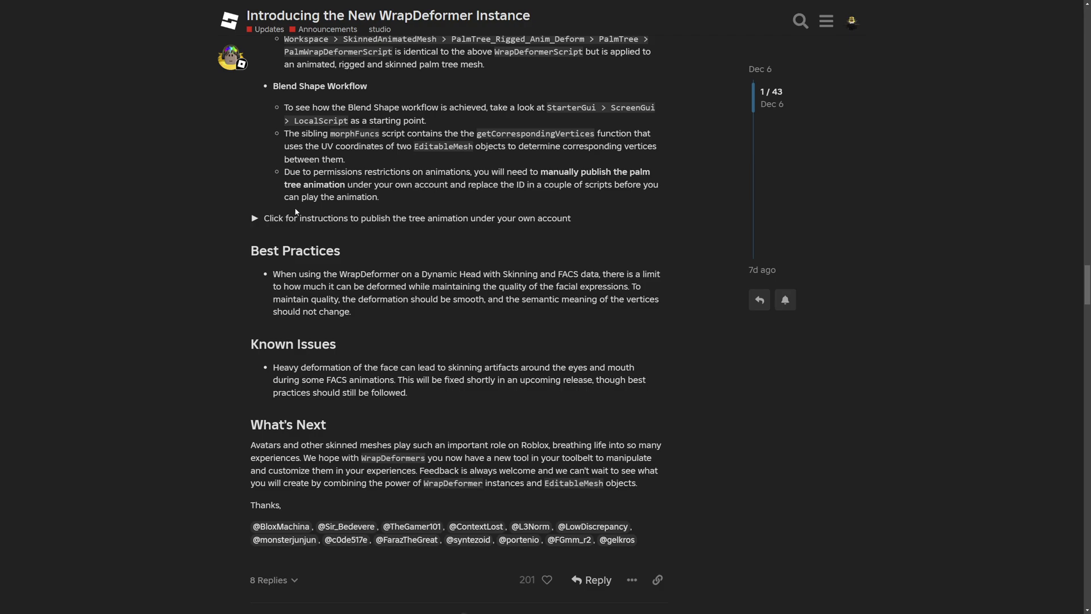
Expand the instructions for publishing the tree animation under your own account and look through their steps.
{"action": "left_click", "coordinate": [359, 220]}
{"action": "scroll", "coordinate": [240, 223], "scroll_direction": "down", "scroll_amount": 3}
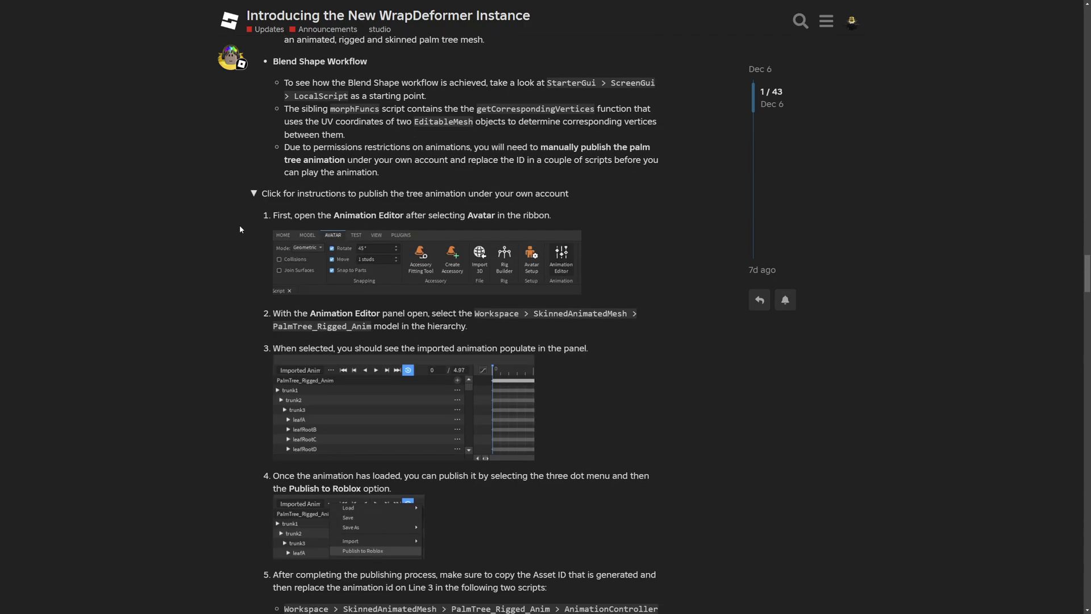
{"action": "left_click_drag", "start_coordinate": [288, 91], "coordinate": [448, 91]}
{"action": "left_click", "coordinate": [571, 100]}
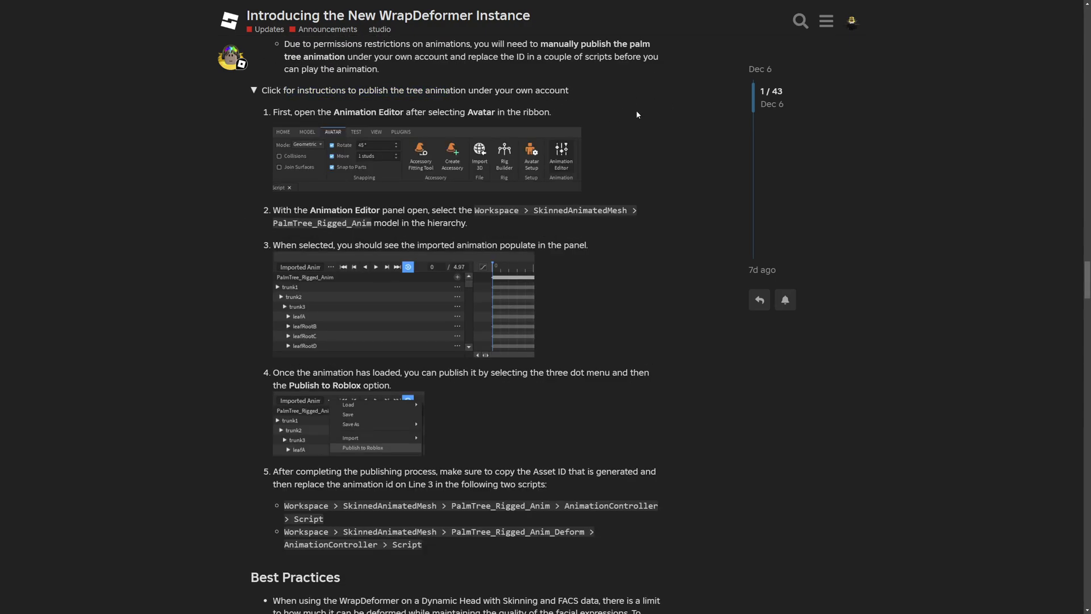
{"action": "left_click_drag", "start_coordinate": [571, 91], "coordinate": [270, 87]}
{"action": "left_click", "coordinate": [222, 147]}
{"action": "triple_click", "coordinate": [328, 109]}
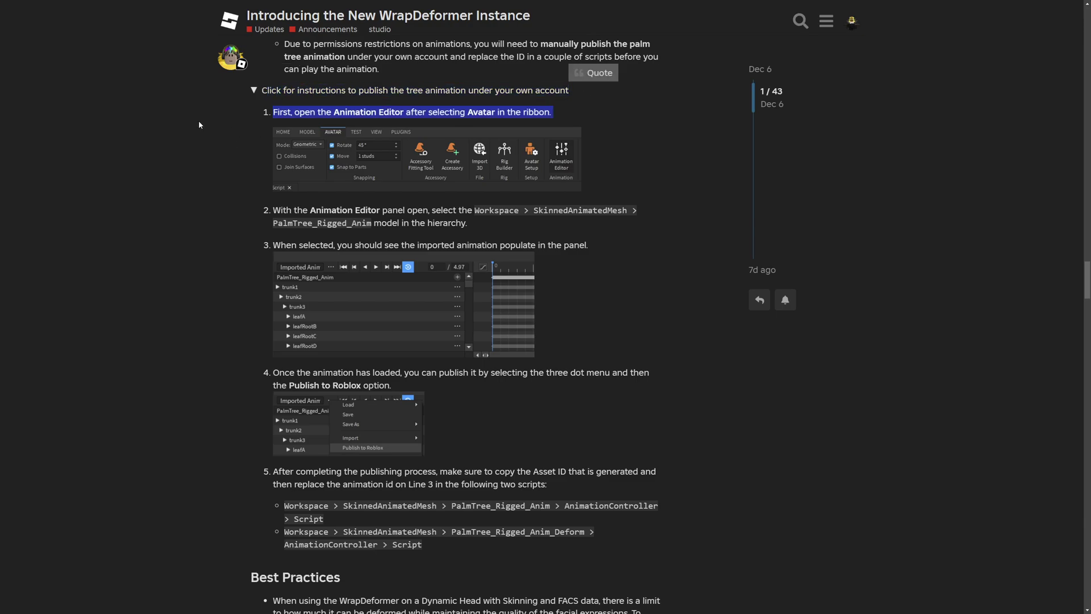
{"action": "left_click", "coordinate": [328, 108]}
Read the Best Practices section on using the WrapDeformer on a Dynamic Head with Skinning and FACS data.
{"action": "scroll", "coordinate": [341, 284], "scroll_direction": "down", "scroll_amount": 6}
{"action": "left_click_drag", "start_coordinate": [341, 194], "coordinate": [260, 190]}
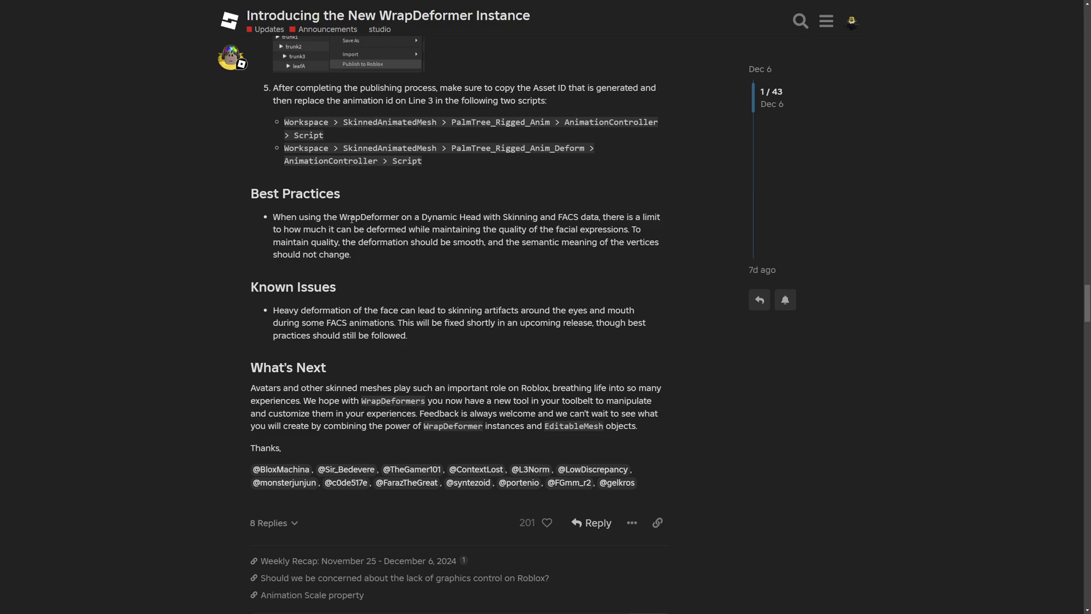
{"action": "left_click_drag", "start_coordinate": [340, 217], "coordinate": [407, 217]}
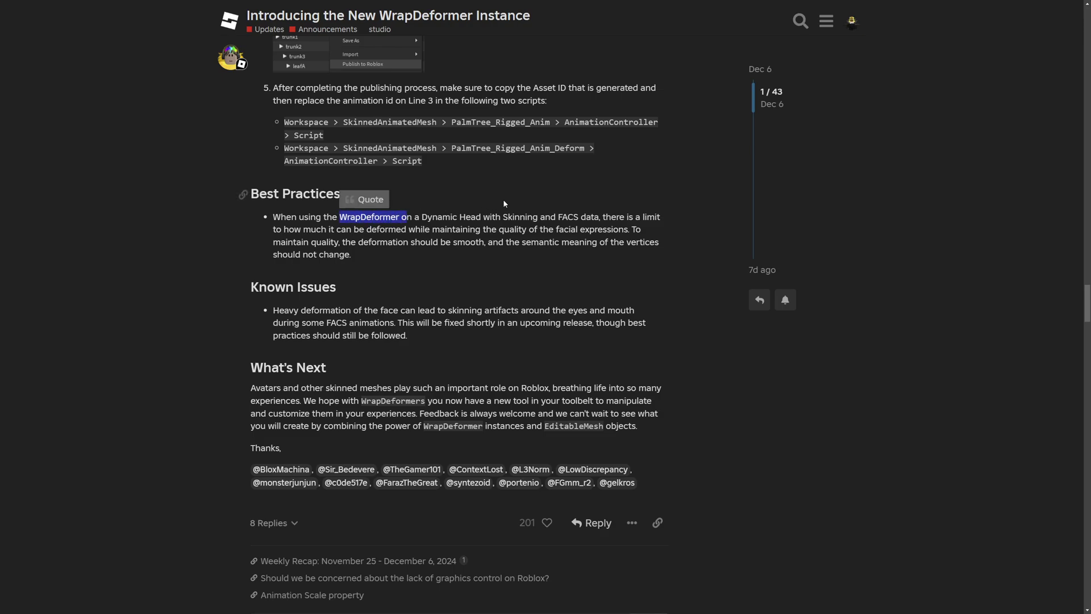
{"action": "mouse_move", "coordinate": [600, 217]}
{"action": "left_mouse_down"}
{"action": "mouse_move", "coordinate": [641, 229]}
{"action": "mouse_move", "coordinate": [312, 228]}
{"action": "mouse_move", "coordinate": [606, 227]}
{"action": "left_mouse_up"}
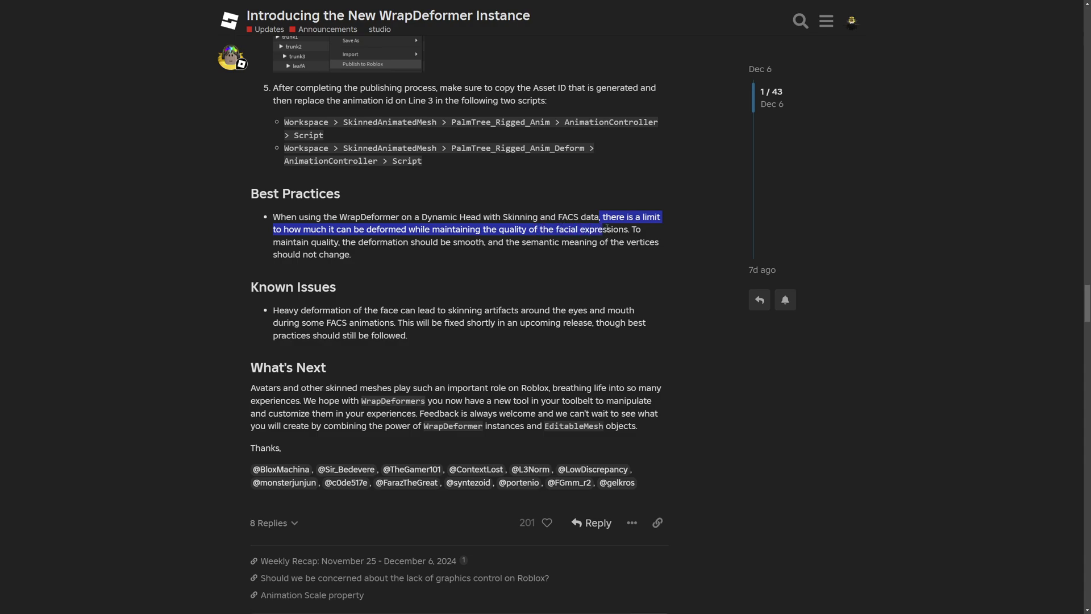
{"action": "left_click", "coordinate": [631, 231]}
{"action": "left_click_drag", "start_coordinate": [310, 229], "coordinate": [653, 248]}
{"action": "left_click", "coordinate": [405, 263]}
{"action": "left_click", "coordinate": [649, 265]}
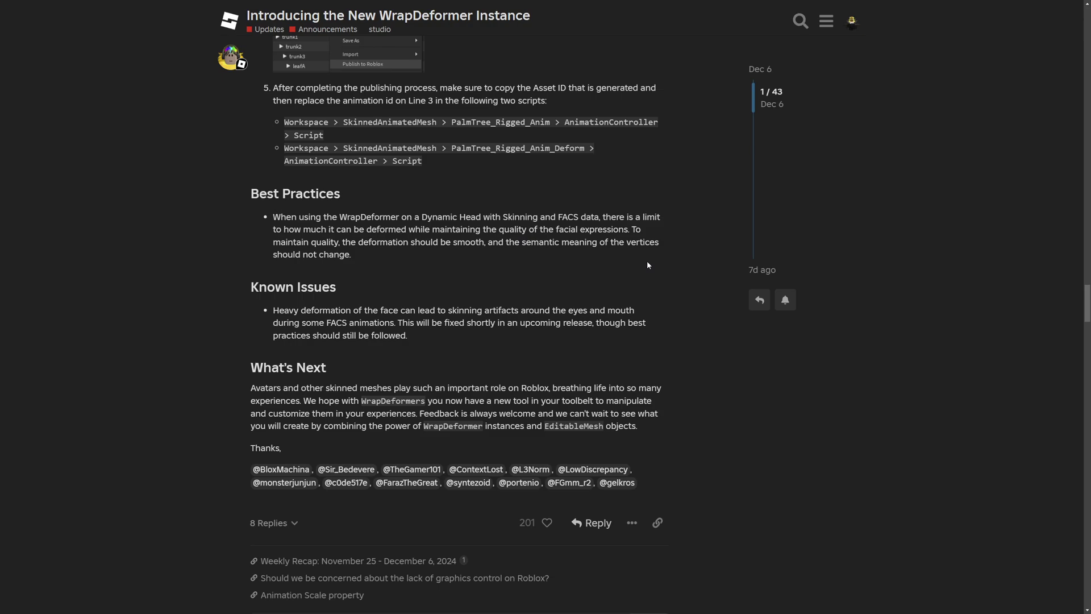
{"action": "left_click_drag", "start_coordinate": [337, 269], "coordinate": [398, 238]}
{"action": "left_click", "coordinate": [336, 260]}
Read the Known Issues section on skinning artifacts caused by heavy face deformation.
{"action": "scroll", "coordinate": [467, 286], "scroll_direction": "down", "scroll_amount": 1}
{"action": "left_click", "coordinate": [243, 238]}
{"action": "left_click", "coordinate": [439, 255]}
{"action": "left_click", "coordinate": [428, 248]}
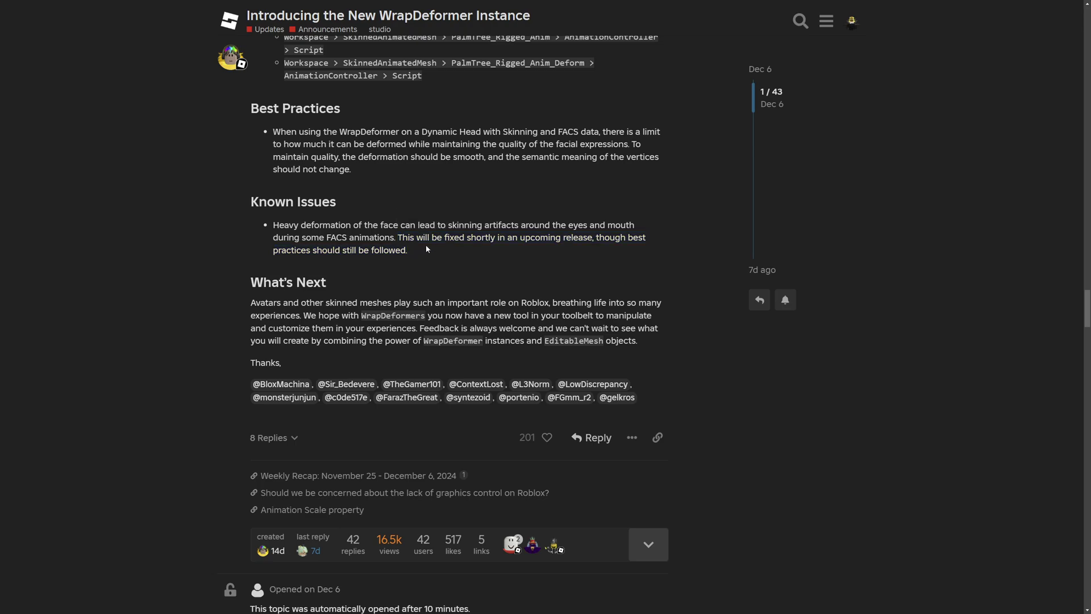
{"action": "left_click_drag", "start_coordinate": [506, 238], "coordinate": [588, 238]}
{"action": "left_click", "coordinate": [594, 262]}
Read the What's Next section and the closing list of contributors.
{"action": "scroll", "coordinate": [398, 279], "scroll_direction": "down", "scroll_amount": 1}
{"action": "left_click_drag", "start_coordinate": [326, 197], "coordinate": [278, 197]}
{"action": "left_click", "coordinate": [183, 217]}
{"action": "left_click_drag", "start_coordinate": [210, 210], "coordinate": [195, 194]}
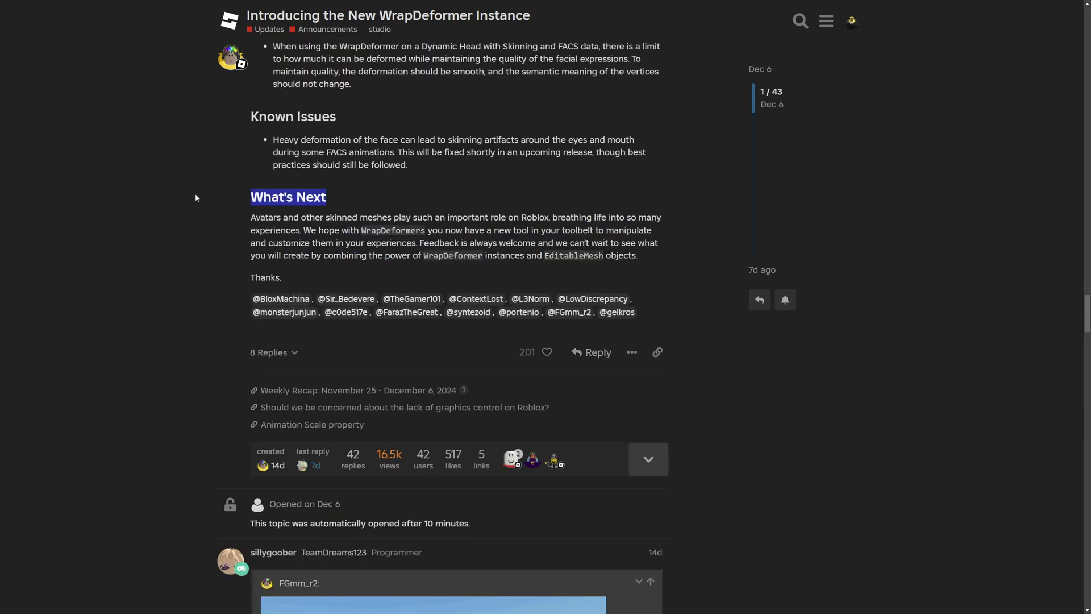
{"action": "left_click_drag", "start_coordinate": [182, 268], "coordinate": [230, 226]}
{"action": "left_click", "coordinate": [326, 255]}
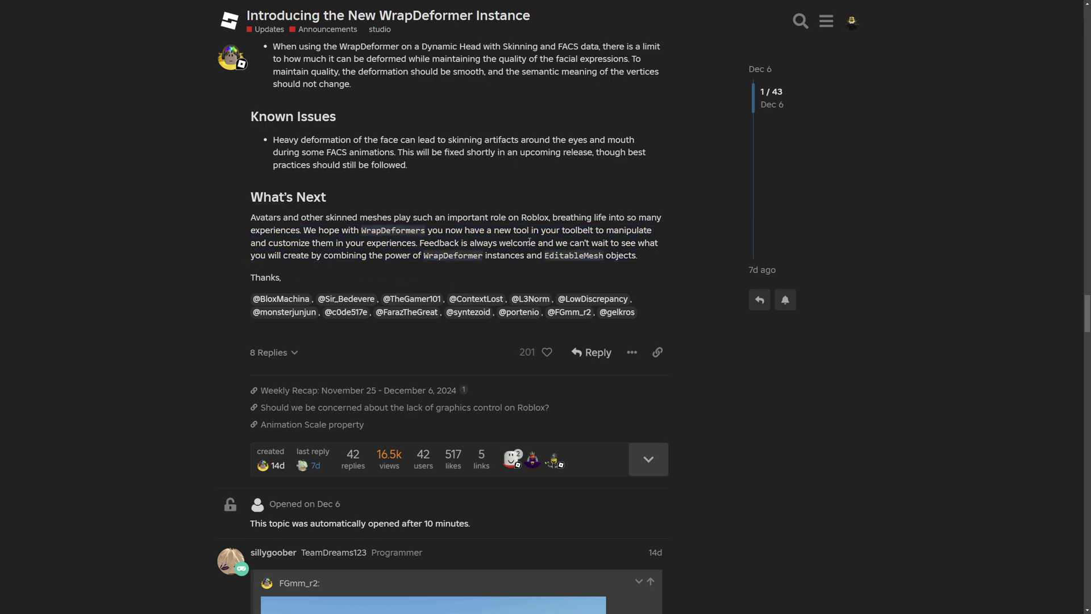
{"action": "left_click_drag", "start_coordinate": [549, 234], "coordinate": [568, 233]}
{"action": "left_click", "coordinate": [664, 274]}
{"action": "left_click_drag", "start_coordinate": [440, 244], "coordinate": [531, 244]}
{"action": "left_click", "coordinate": [531, 245]}
{"action": "scroll", "coordinate": [651, 237], "scroll_direction": "down", "scroll_amount": 3}
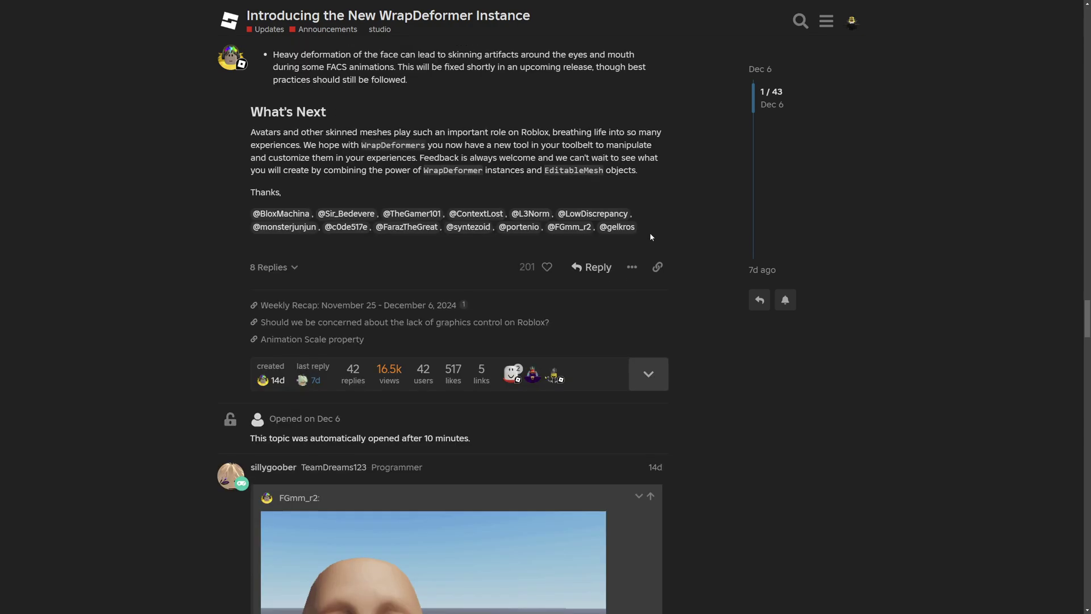
{"action": "left_click_drag", "start_coordinate": [651, 237], "coordinate": [217, 192]}
{"action": "left_click", "coordinate": [218, 192]}
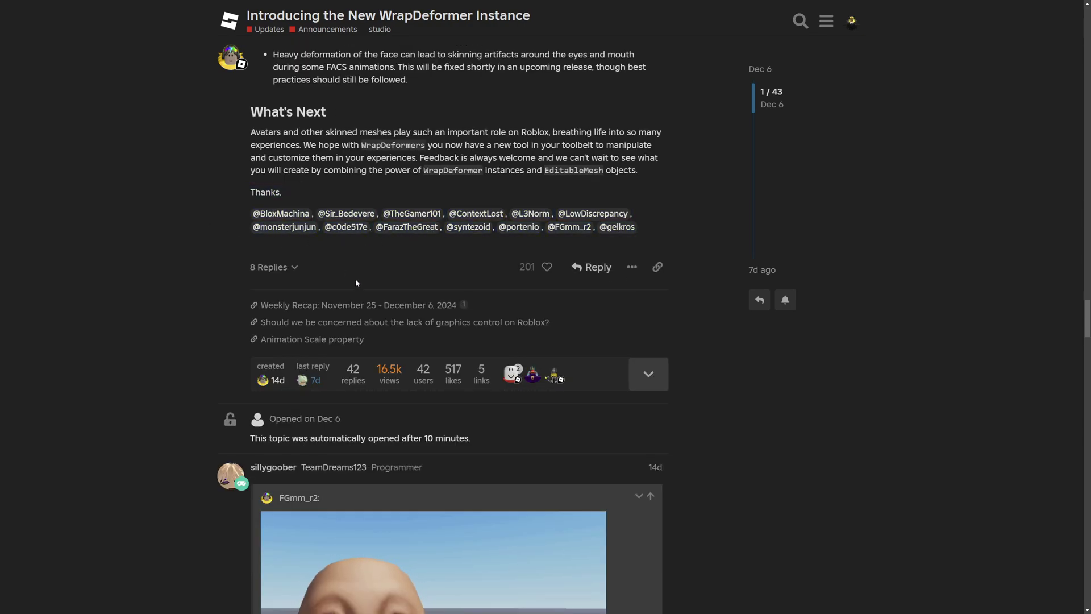
Jump through the topic's replies and read the early comments showing deformed avatar heads.
{"action": "scroll", "coordinate": [629, 347], "scroll_direction": "up", "scroll_amount": 3}
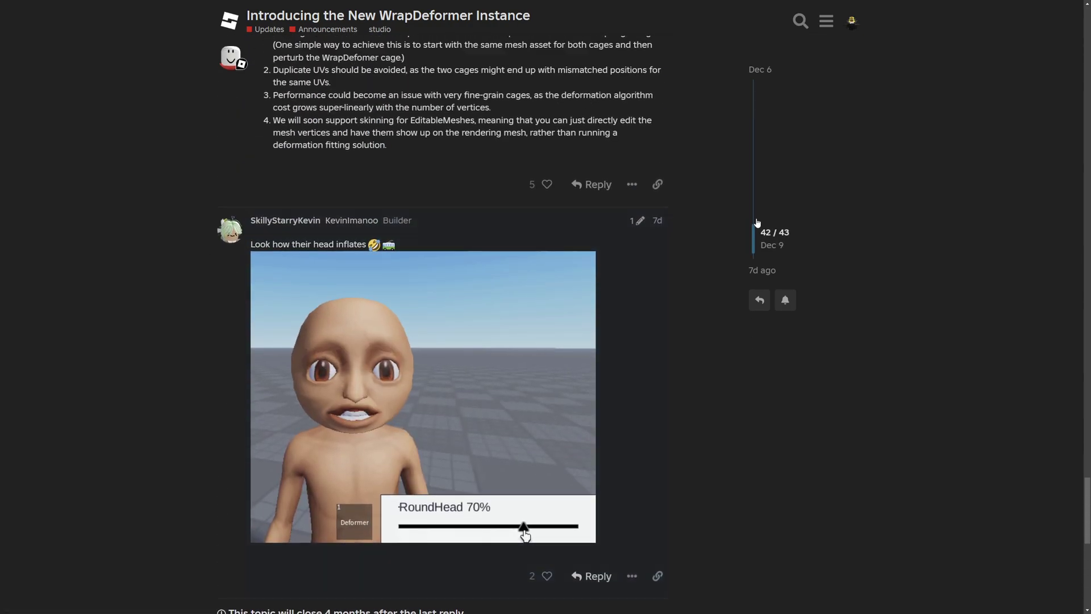
{"action": "left_click_drag", "start_coordinate": [756, 222], "coordinate": [752, 158]}
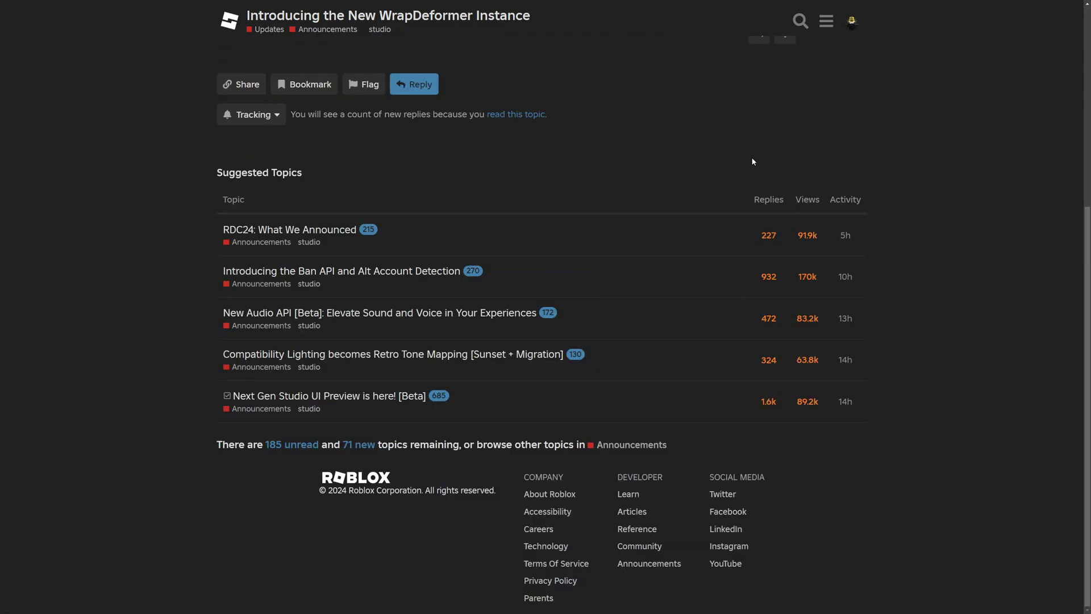
{"action": "scroll", "coordinate": [412, 353], "scroll_direction": "down", "scroll_amount": 3}
{"action": "left_click_drag", "start_coordinate": [336, 226], "coordinate": [250, 227]}
{"action": "left_click", "coordinate": [226, 290]}
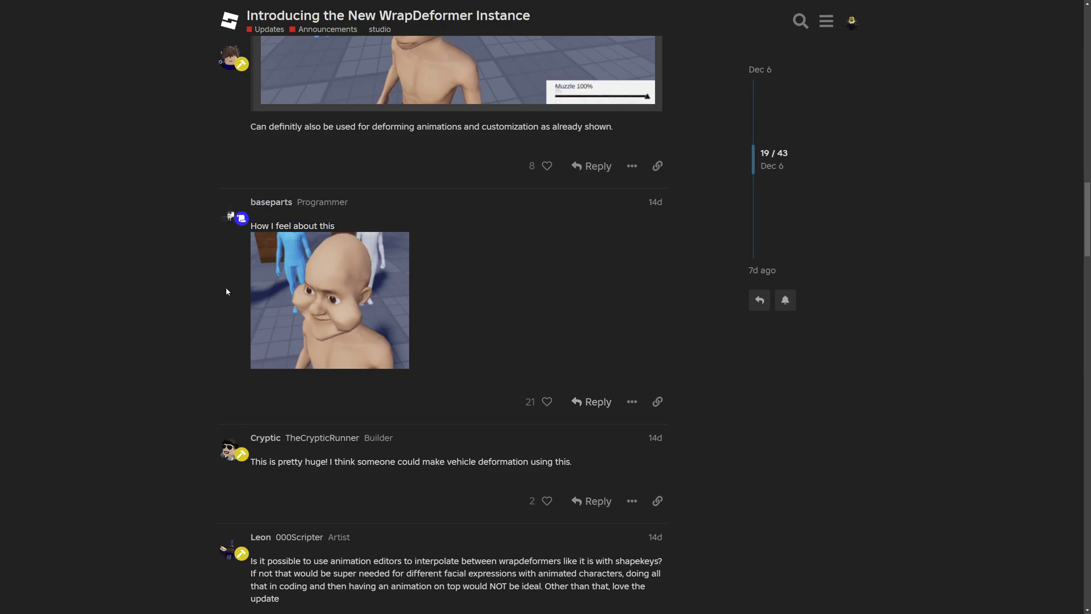
{"action": "scroll", "coordinate": [441, 361], "scroll_direction": "up", "scroll_amount": 7}
{"action": "left_click_drag", "start_coordinate": [408, 244], "coordinate": [471, 261]}
{"action": "scroll", "coordinate": [560, 282], "scroll_direction": "up", "scroll_amount": 1}
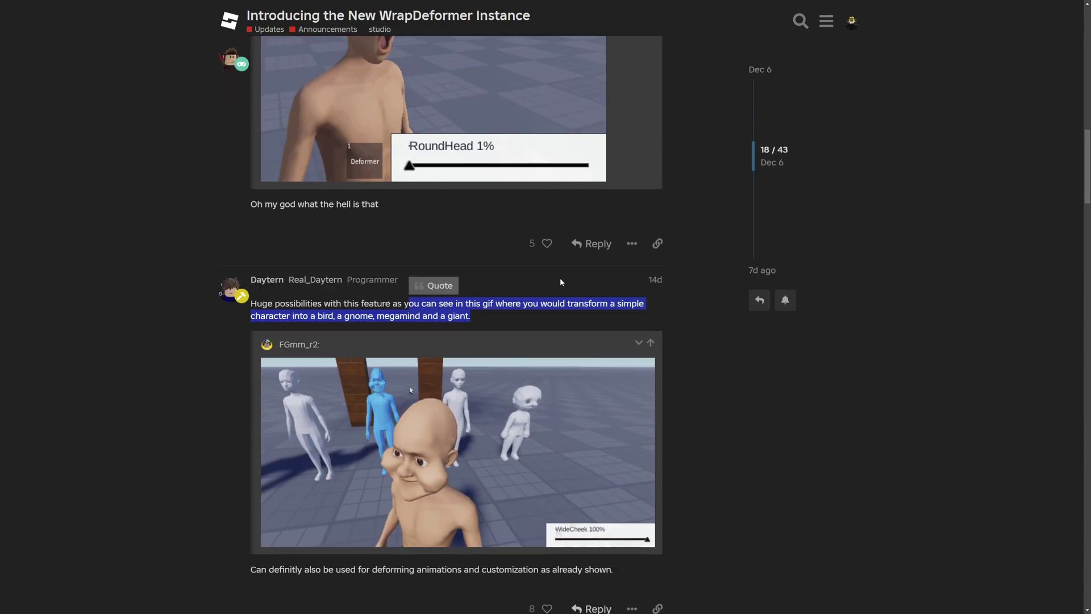